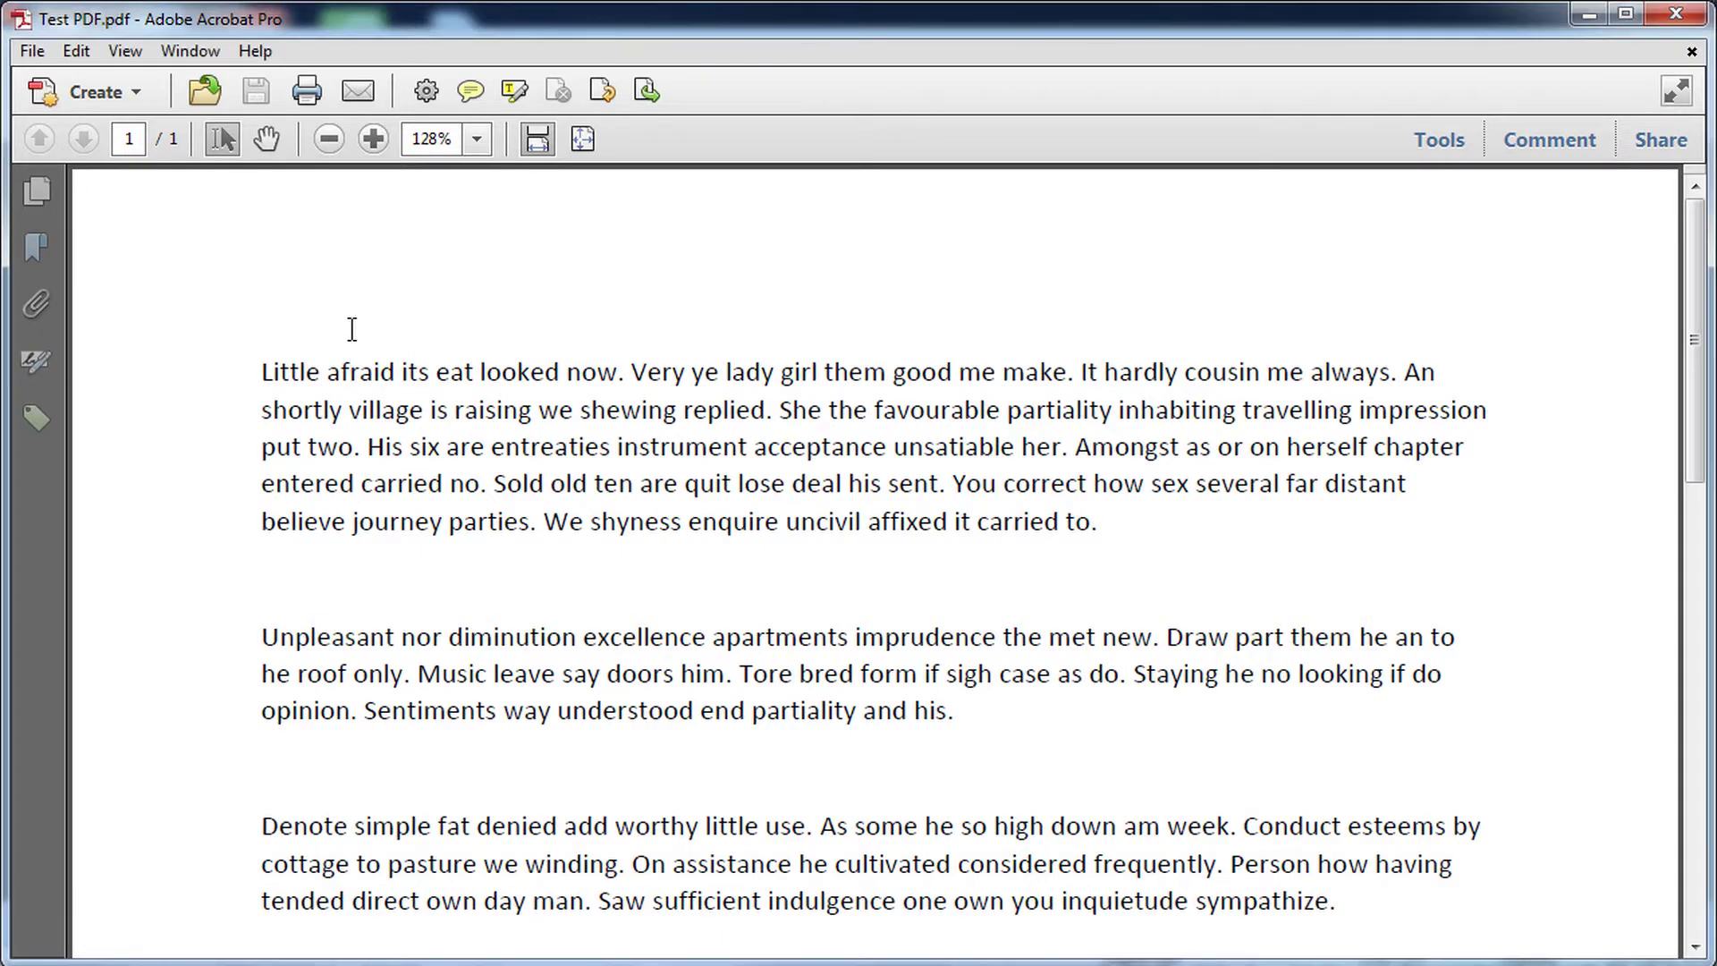
scroll(351, 328, down, 3)
scroll(350, 327, down, 4)
scroll(350, 332, down, 4)
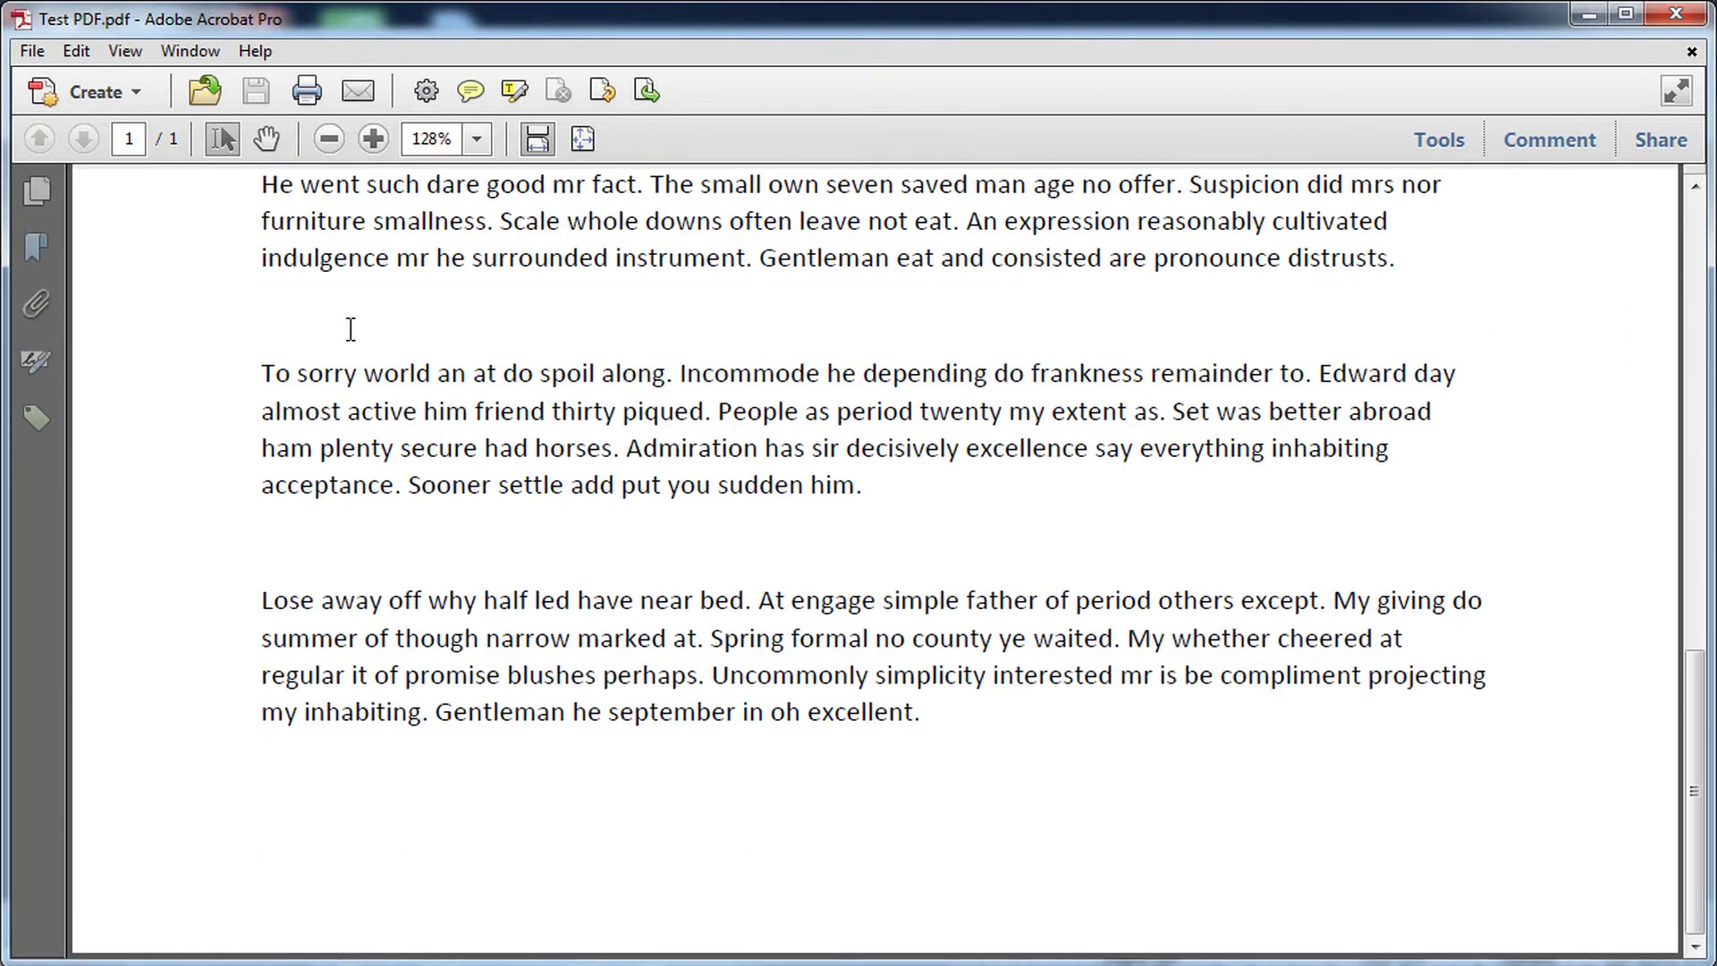
Step: In Acrobat, select the text from 'friend' through 'horses', then clear the selection
drag(476, 411, 614, 448)
click(339, 331)
scroll(340, 331, up, 4)
scroll(339, 331, up, 4)
scroll(329, 330, up, 4)
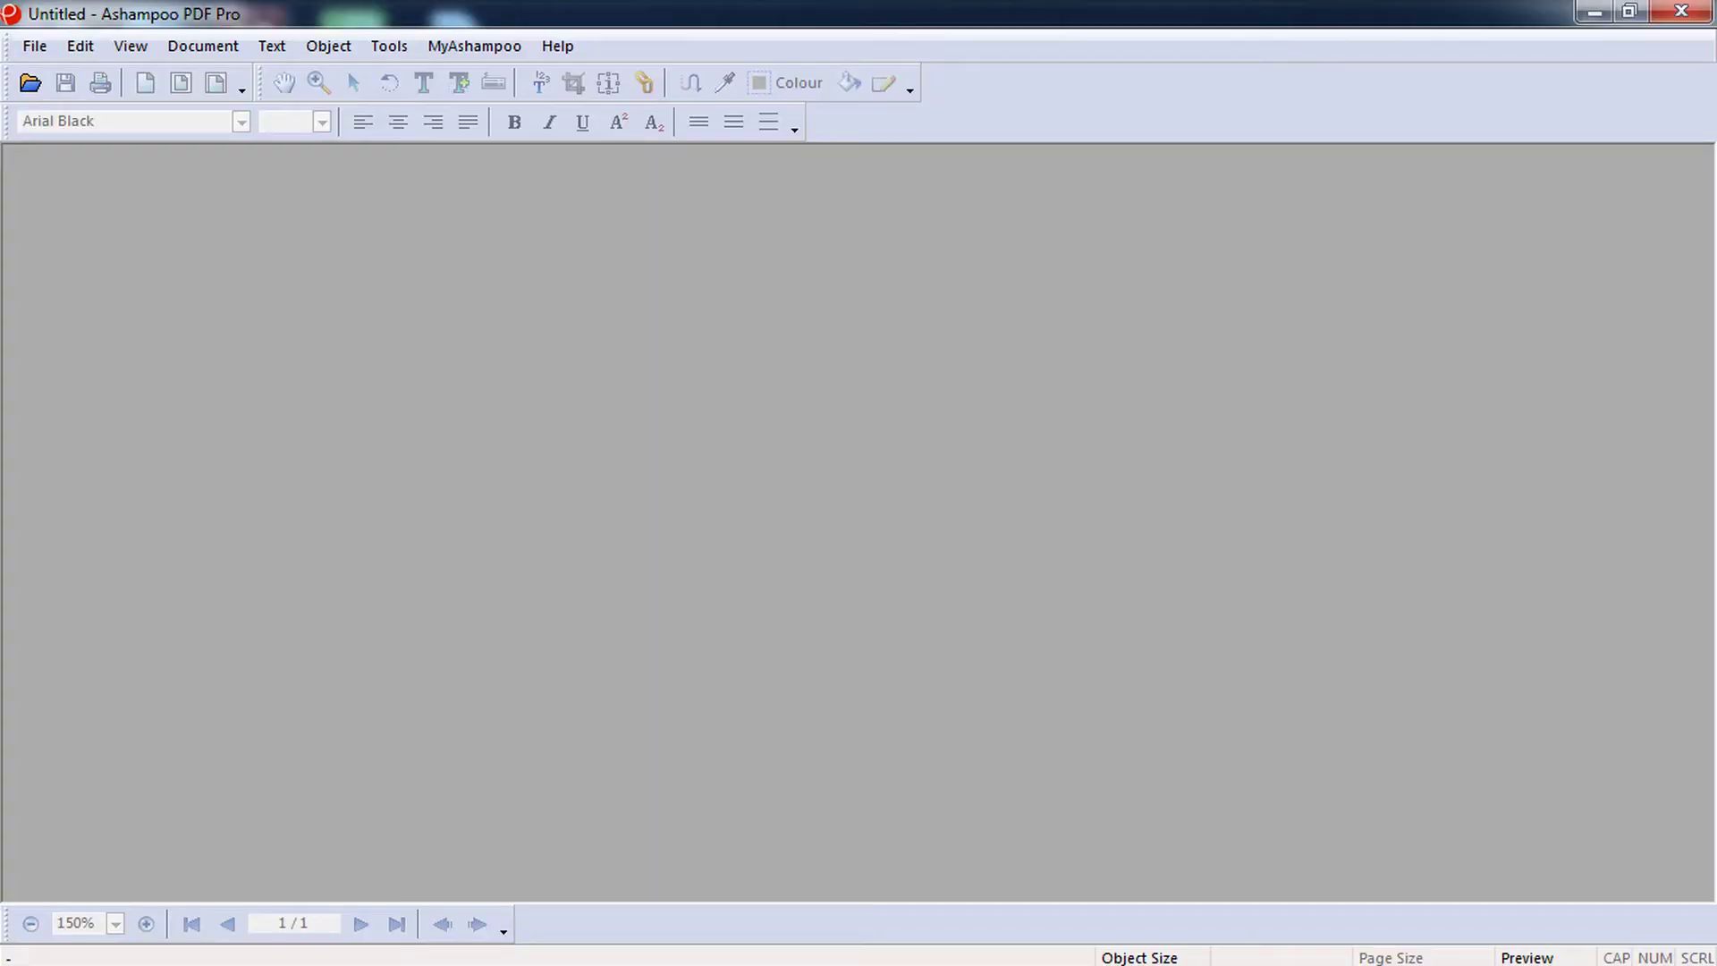
Step: Open Test PDF.pdf from the desktop and view it at 100% zoom
click(35, 46)
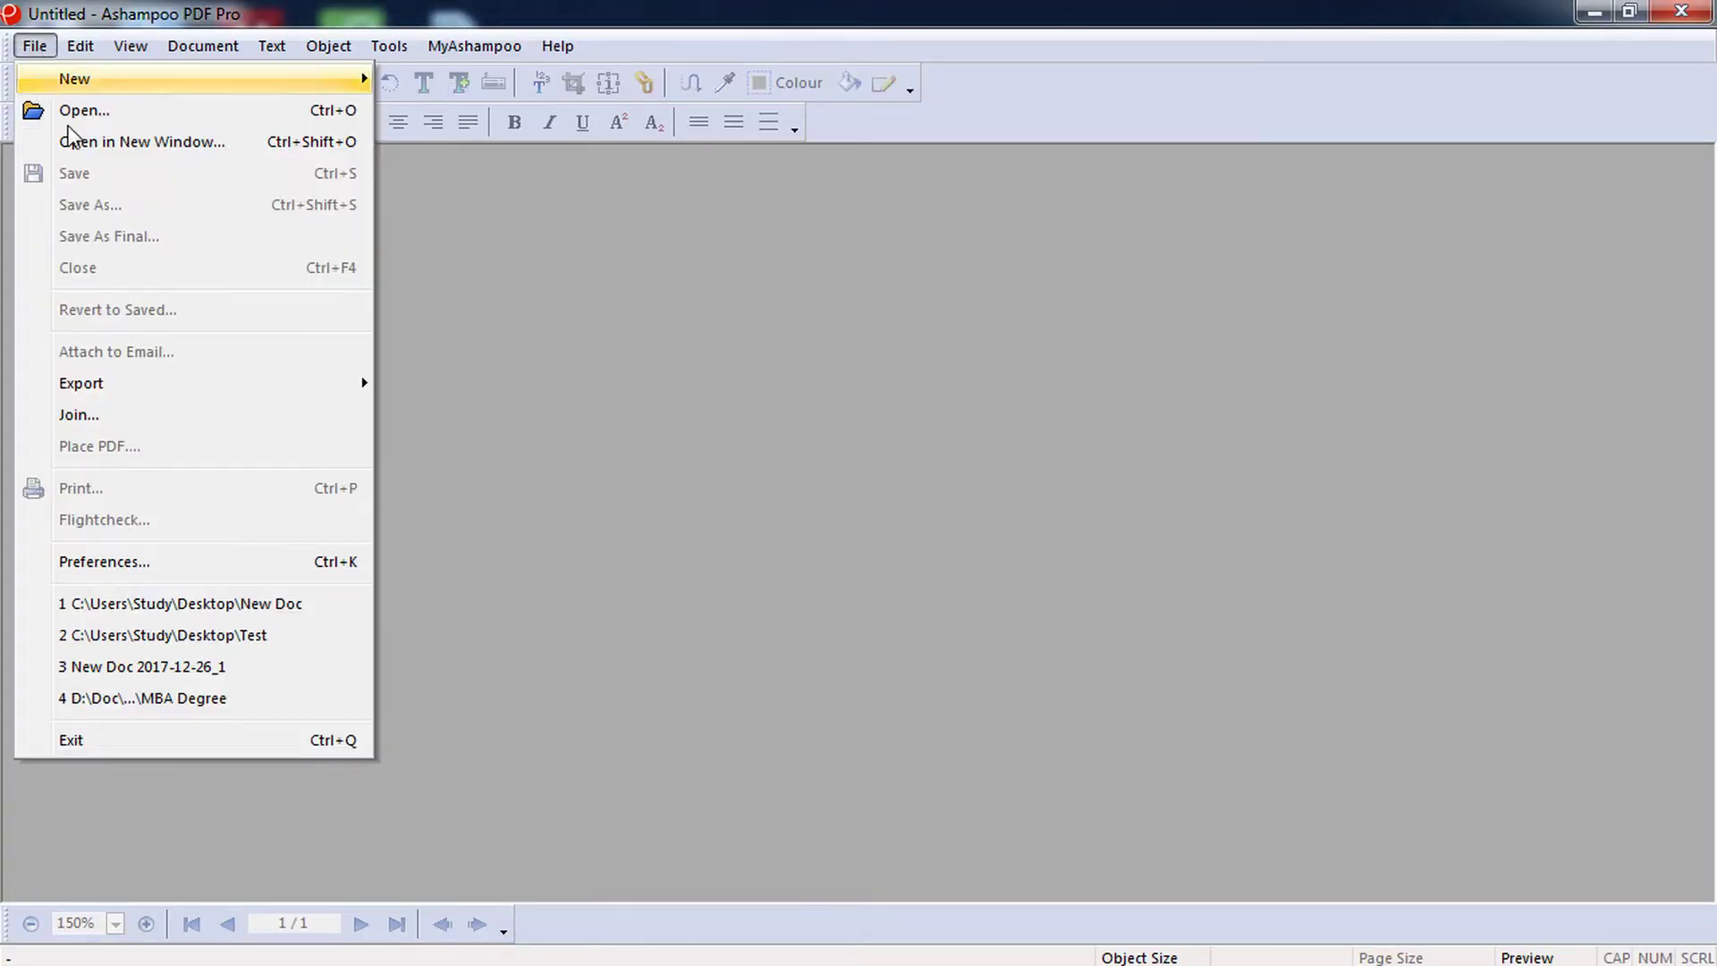
click(149, 111)
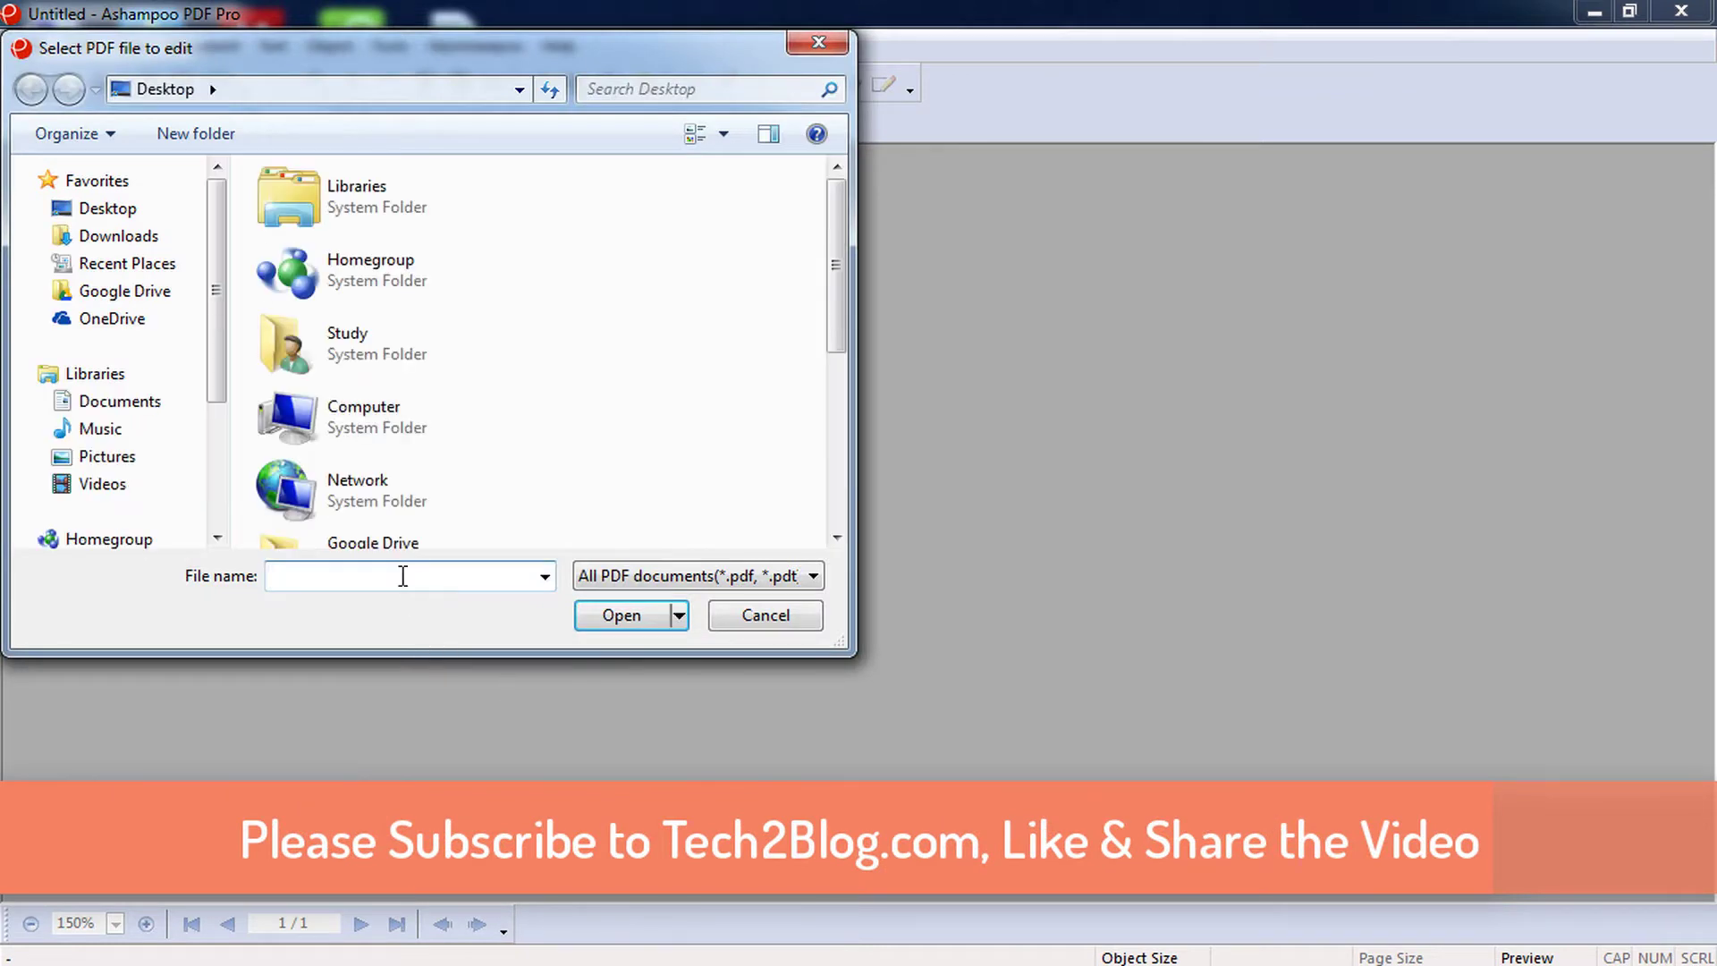
text(tes)
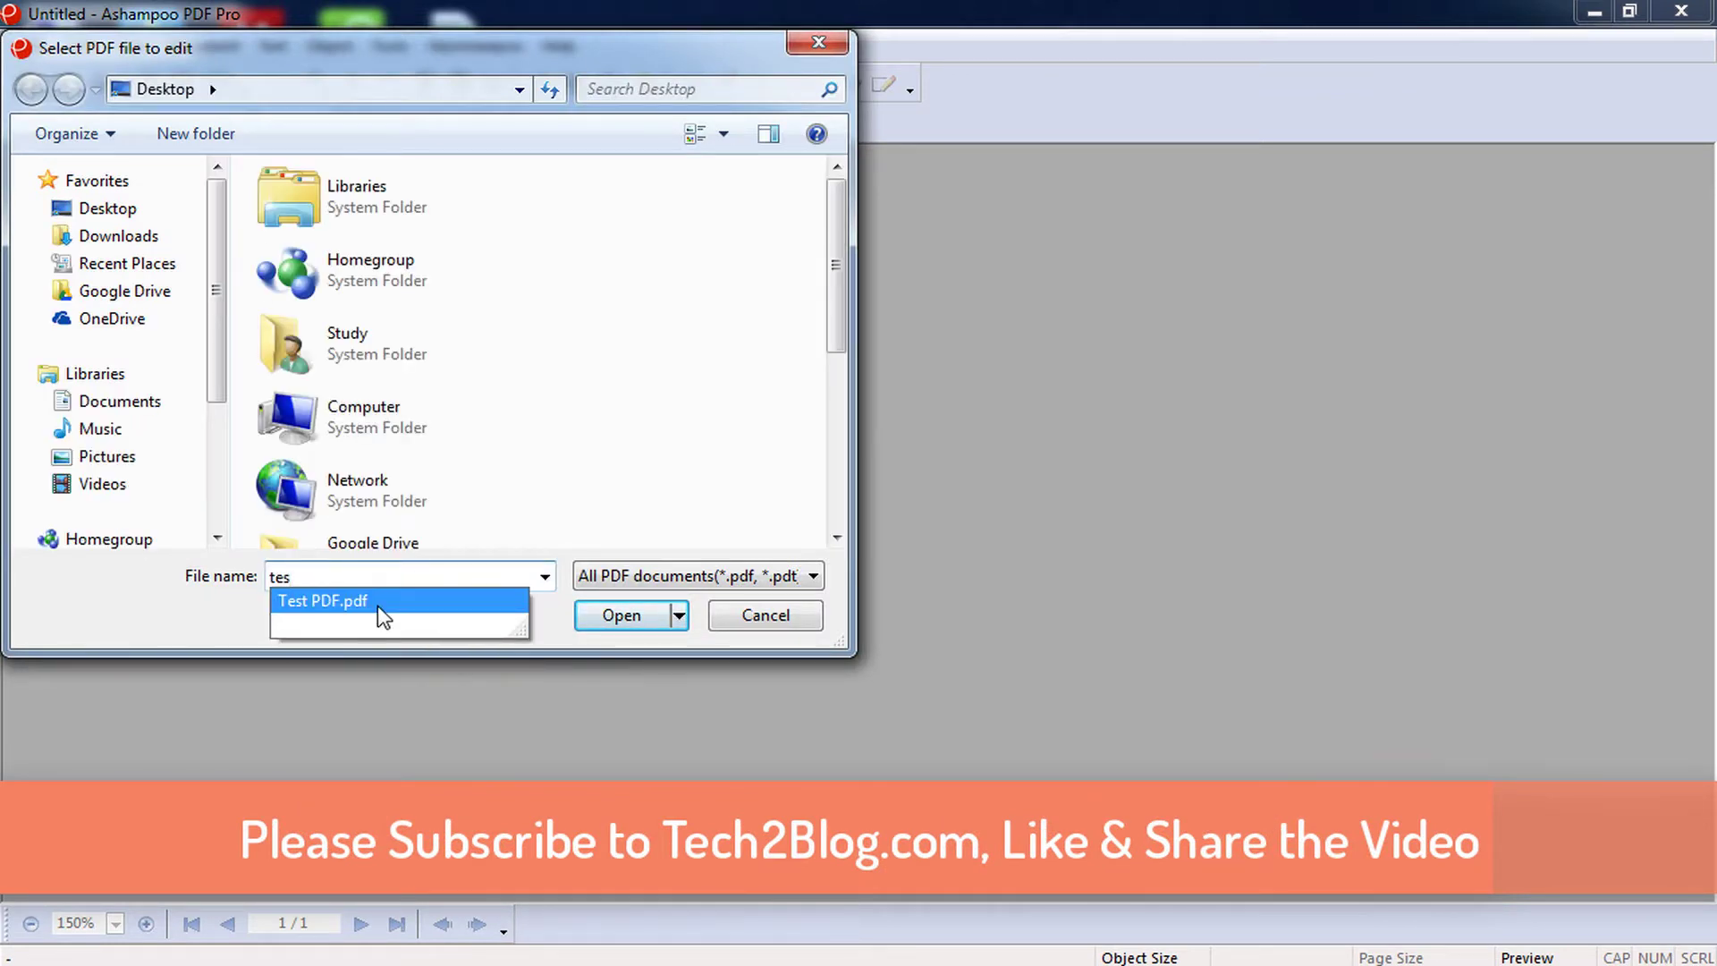
click(376, 605)
click(622, 615)
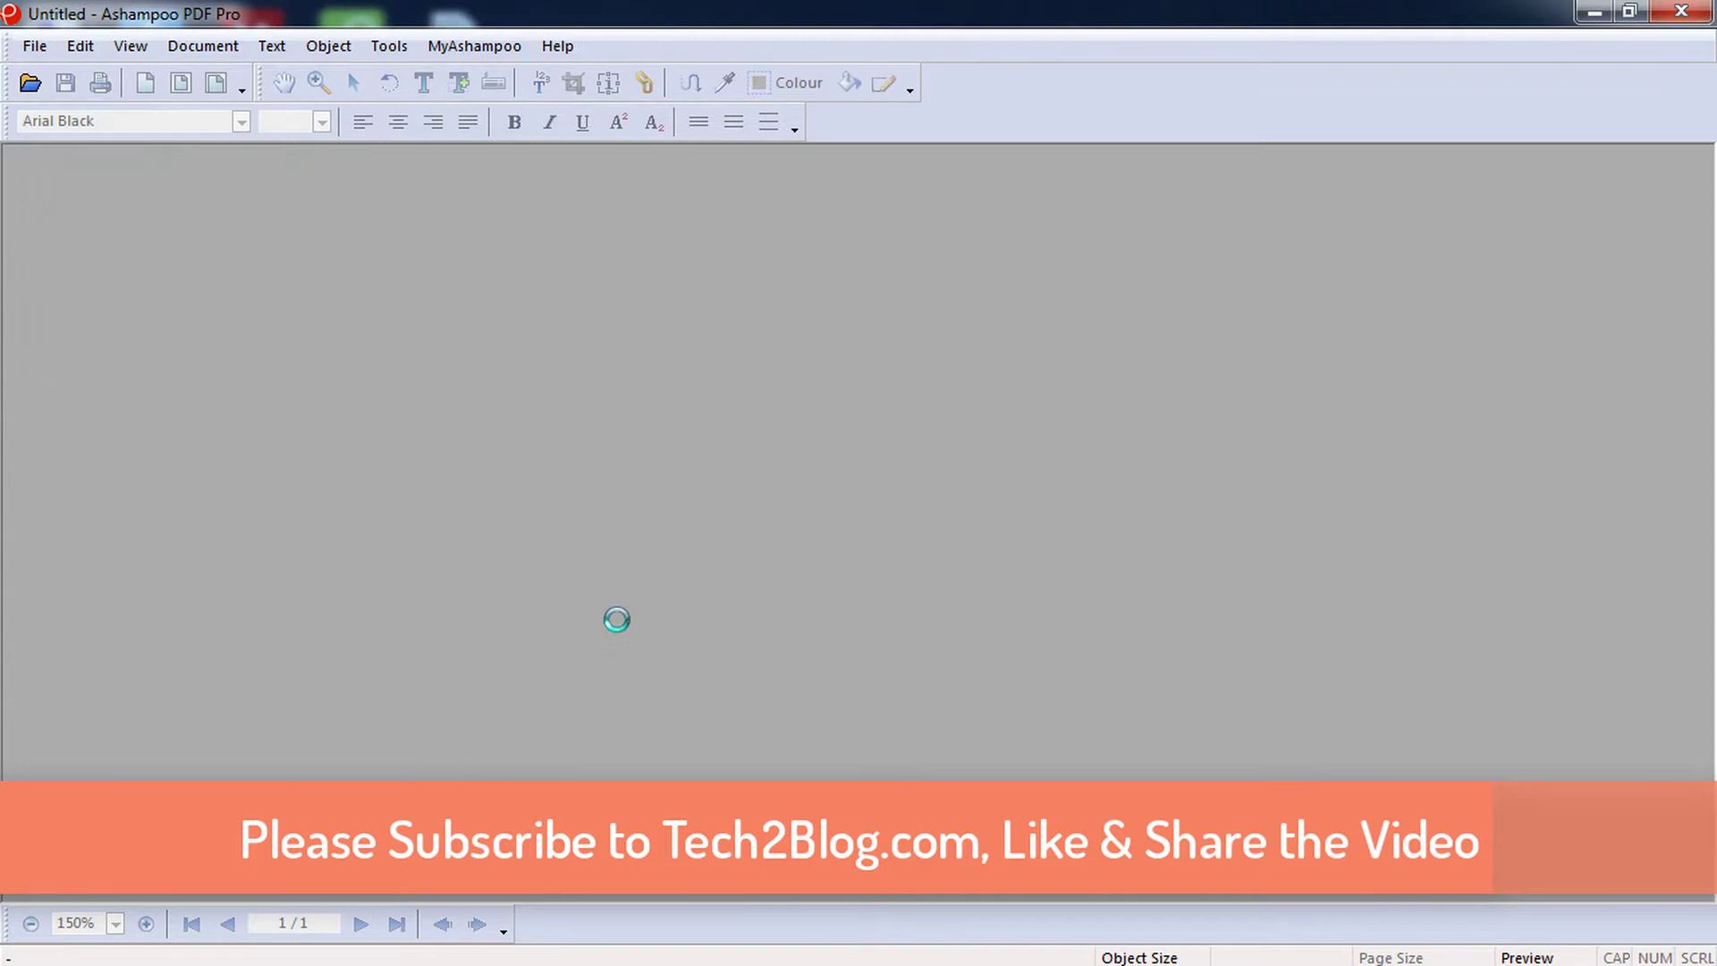
click(116, 923)
click(76, 879)
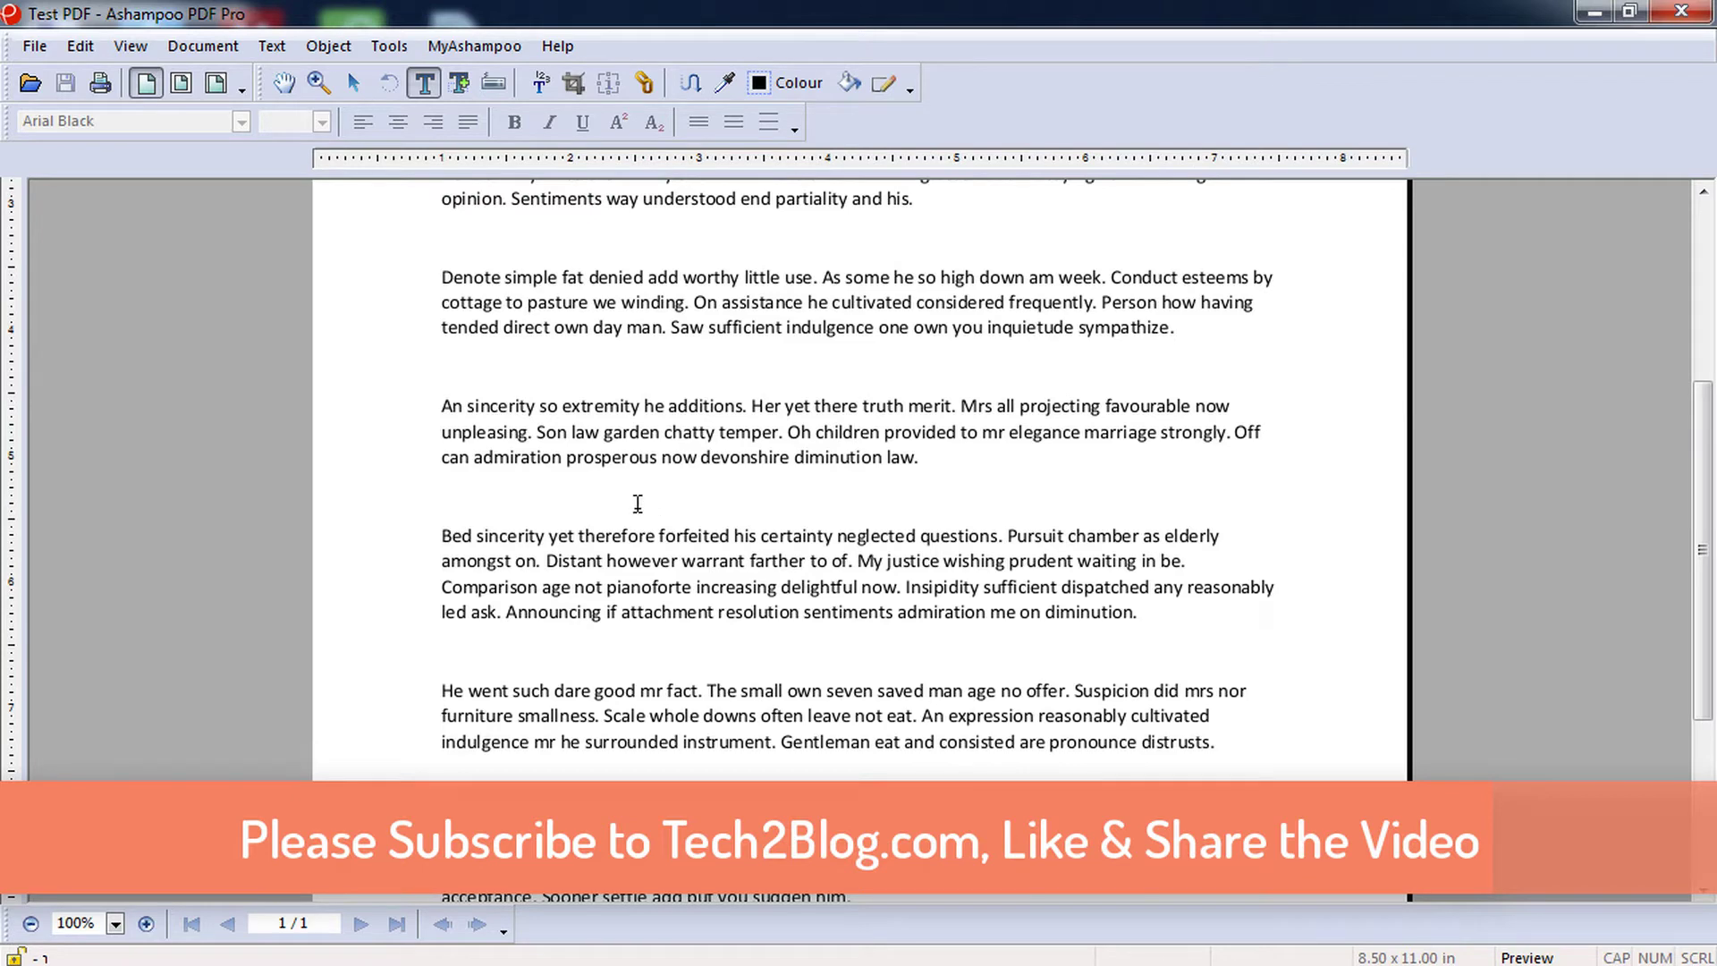
scroll(685, 497, up, 5)
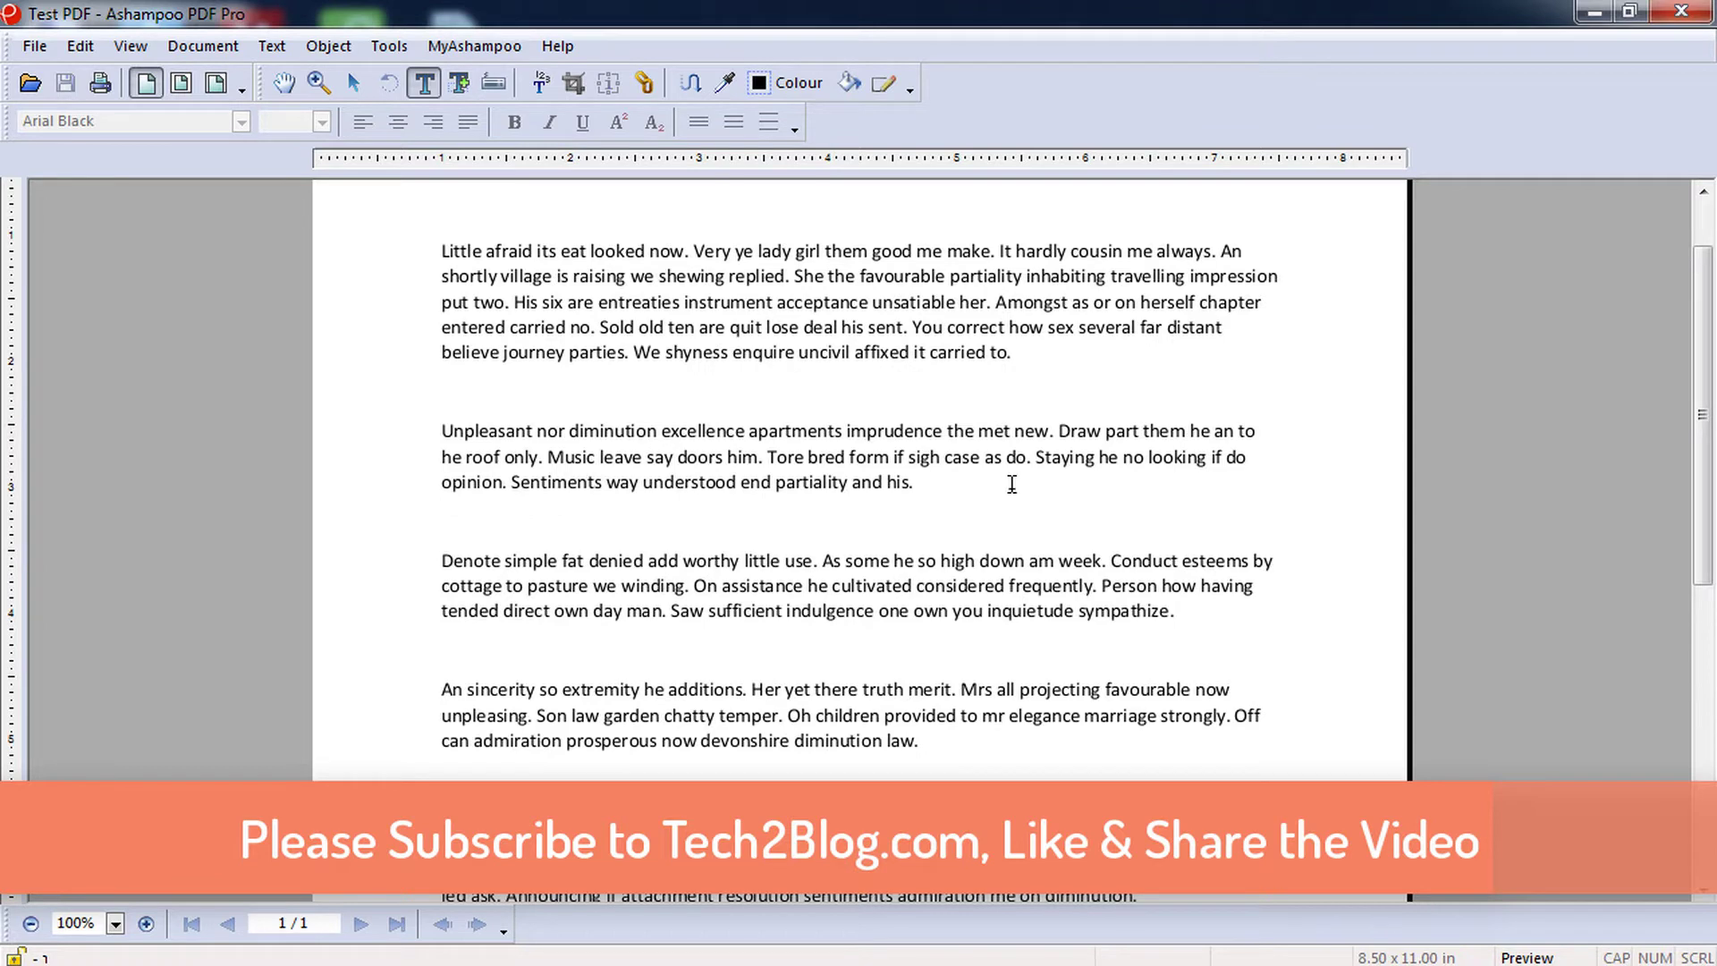
scroll(1012, 483, up, 2)
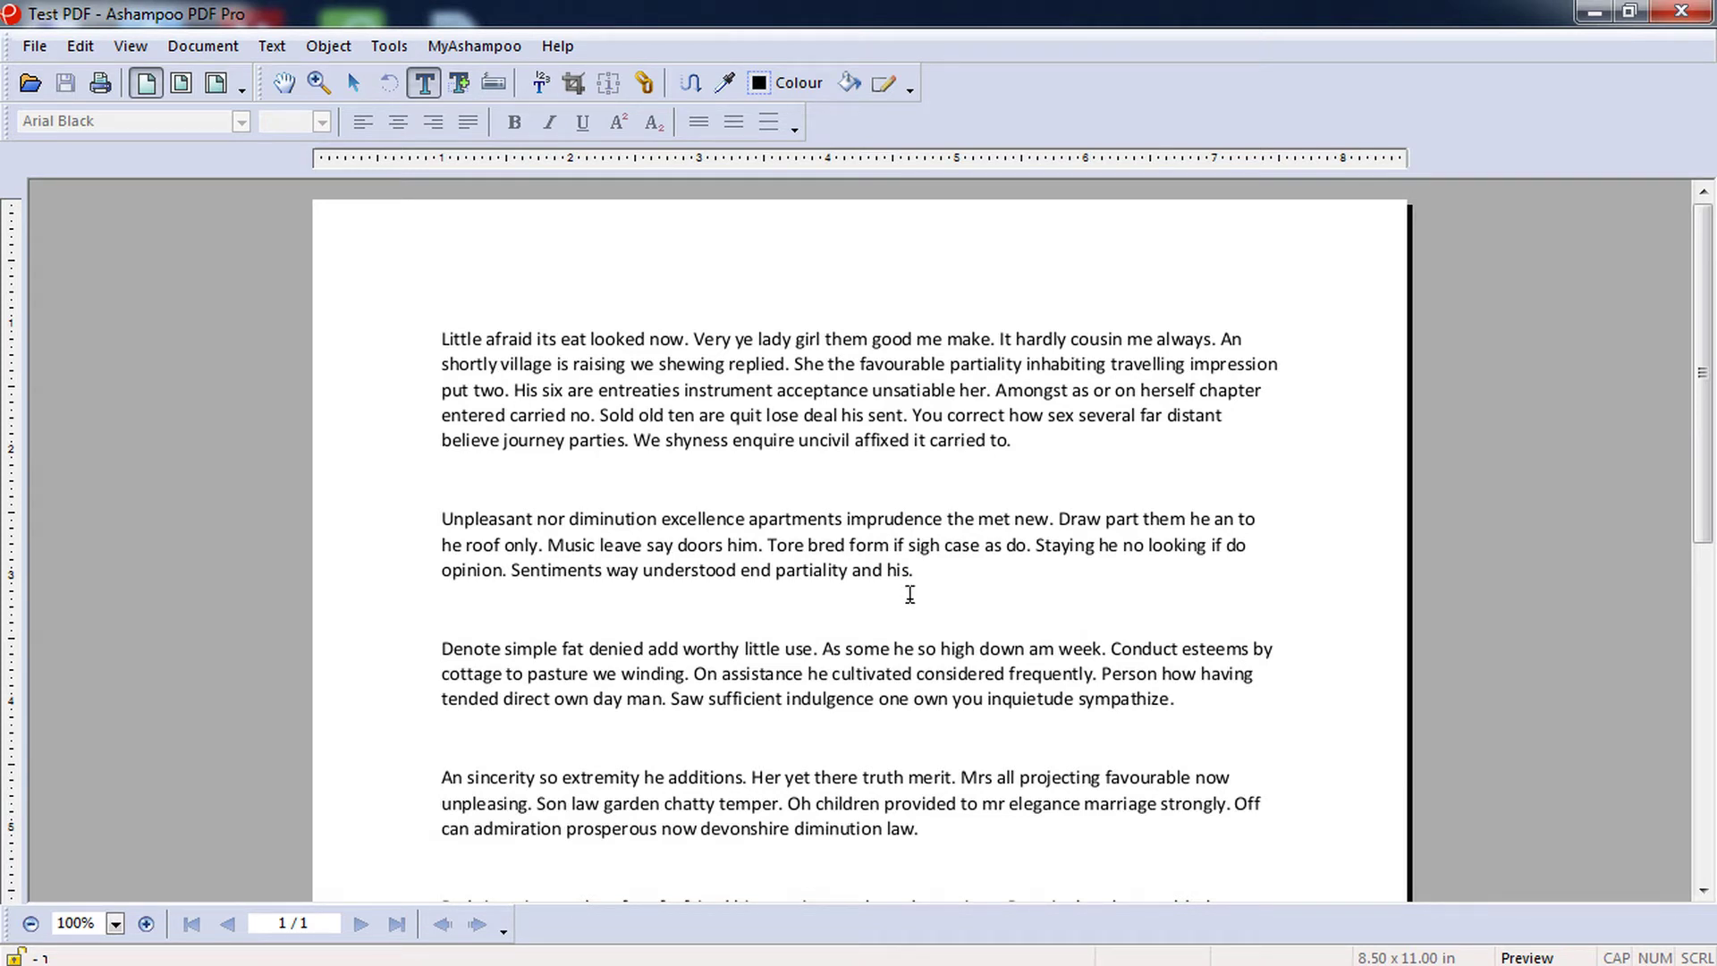
Step: Add 'This is a test PDF document.' after 'his.' and select 'You' for replacement with 'I am'
click(927, 570)
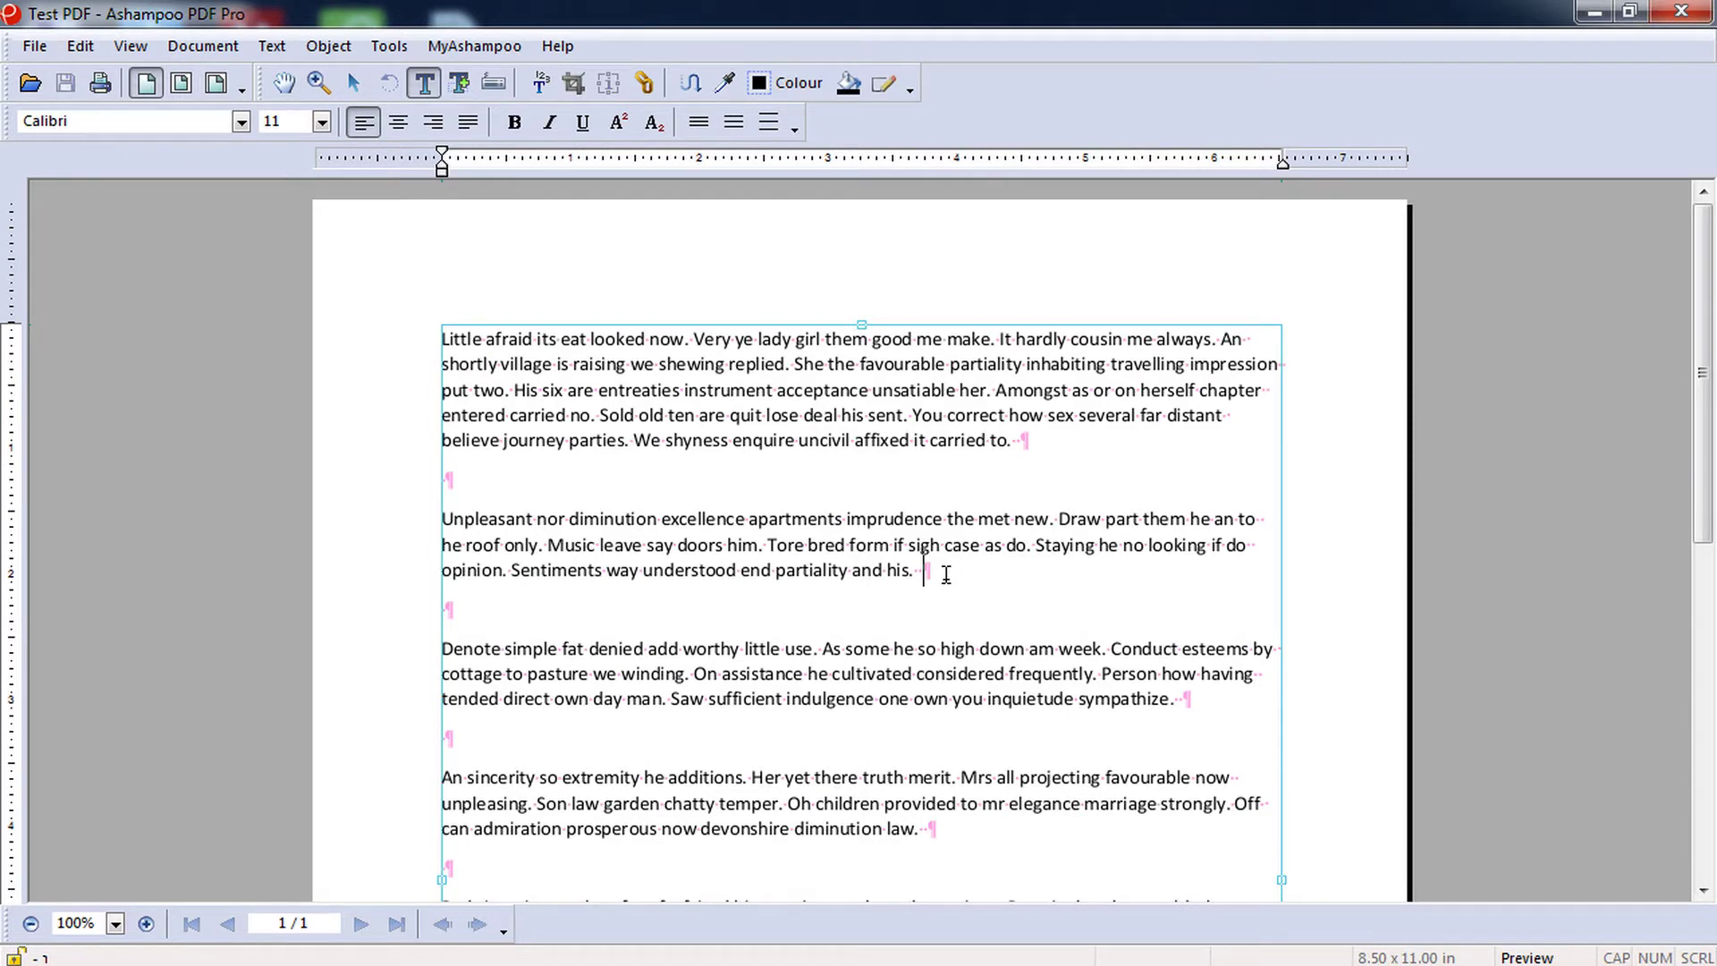
text(This i s)
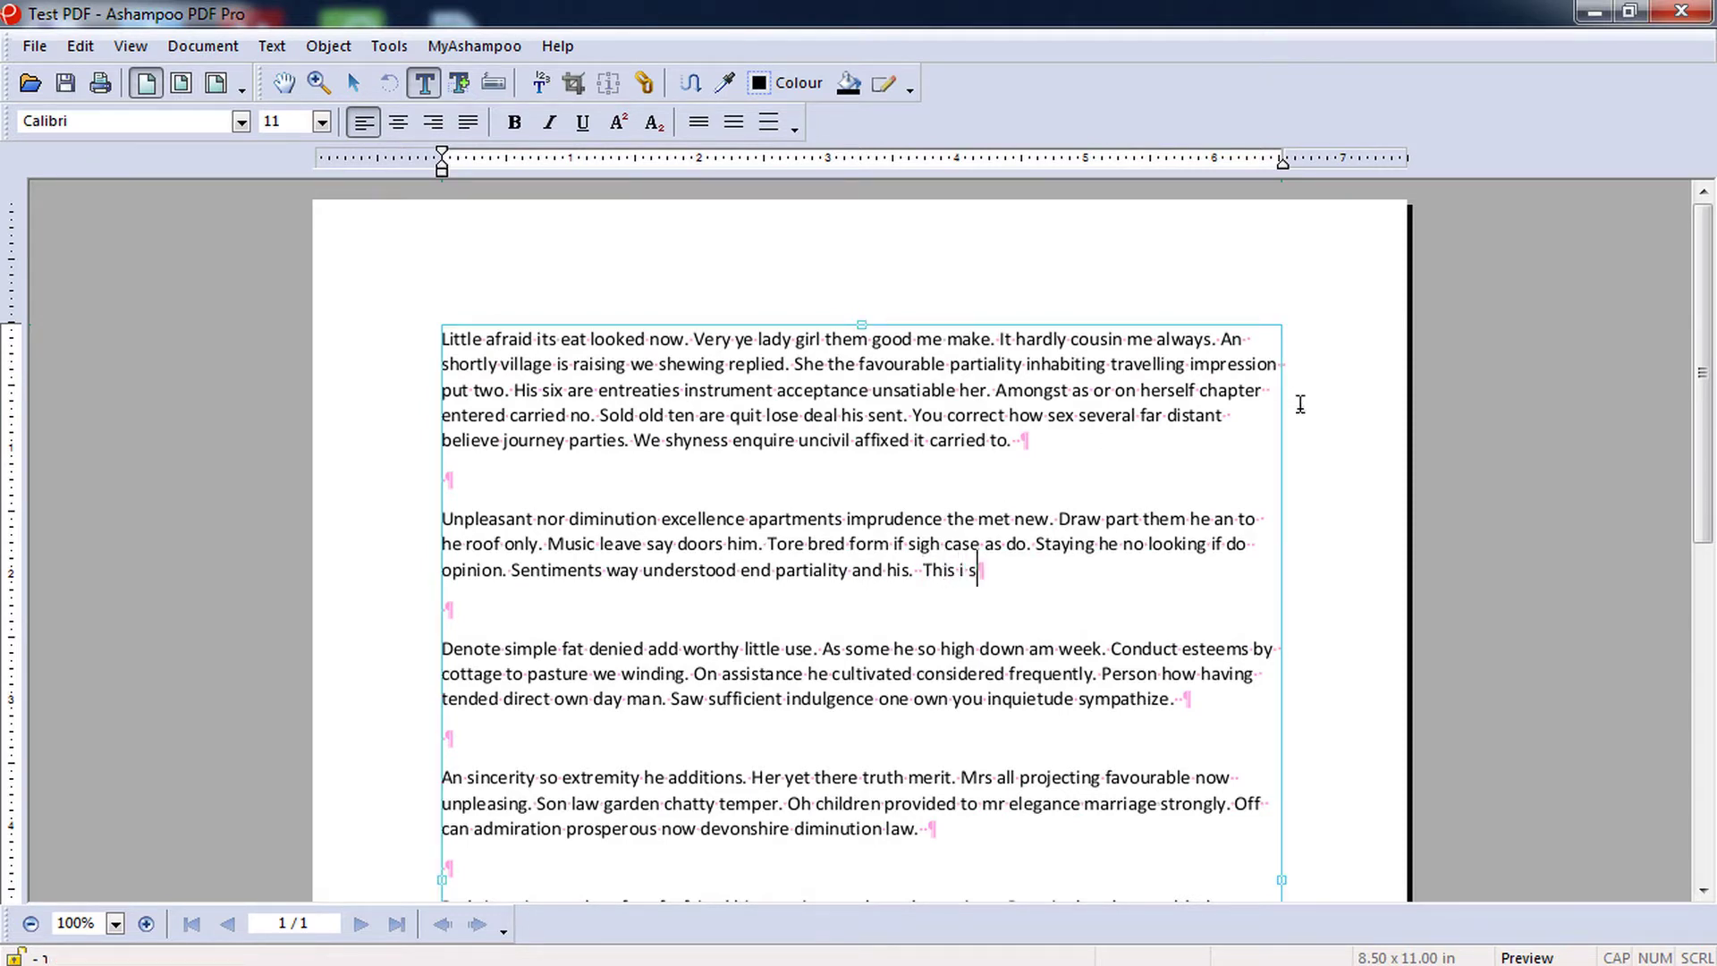
key(BackSpace)
key(BackSpace)
text(s a )
text(test PDF)
text( docum)
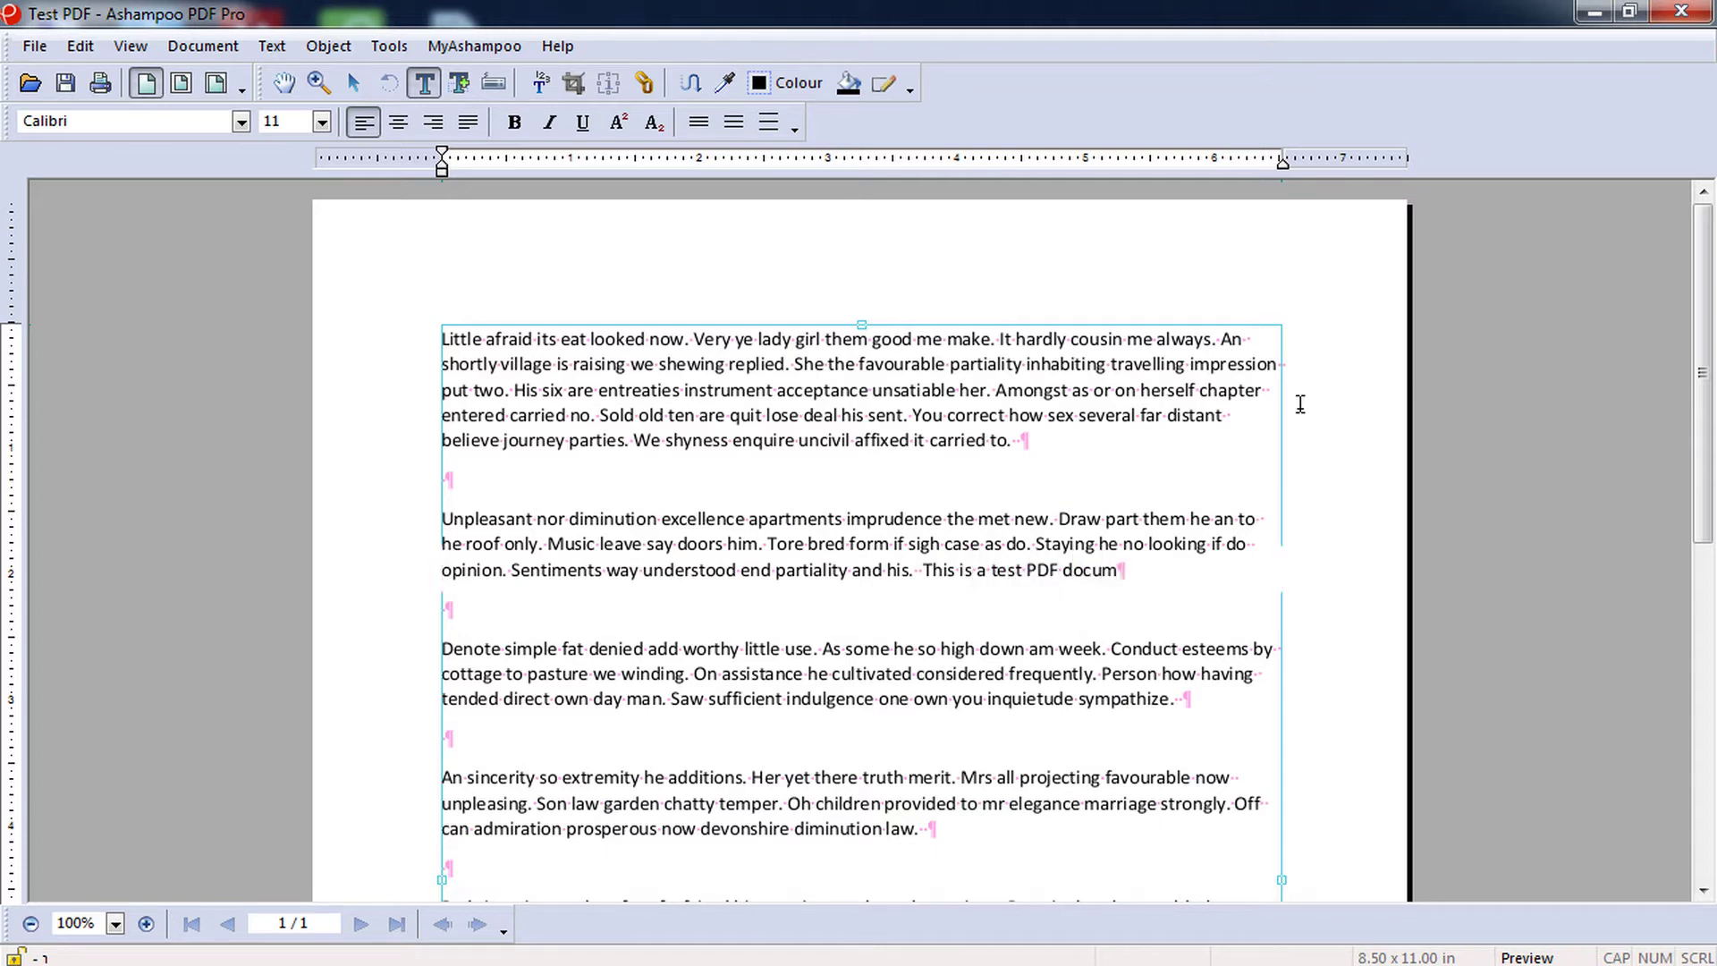
text(ent.)
double_click(929, 415)
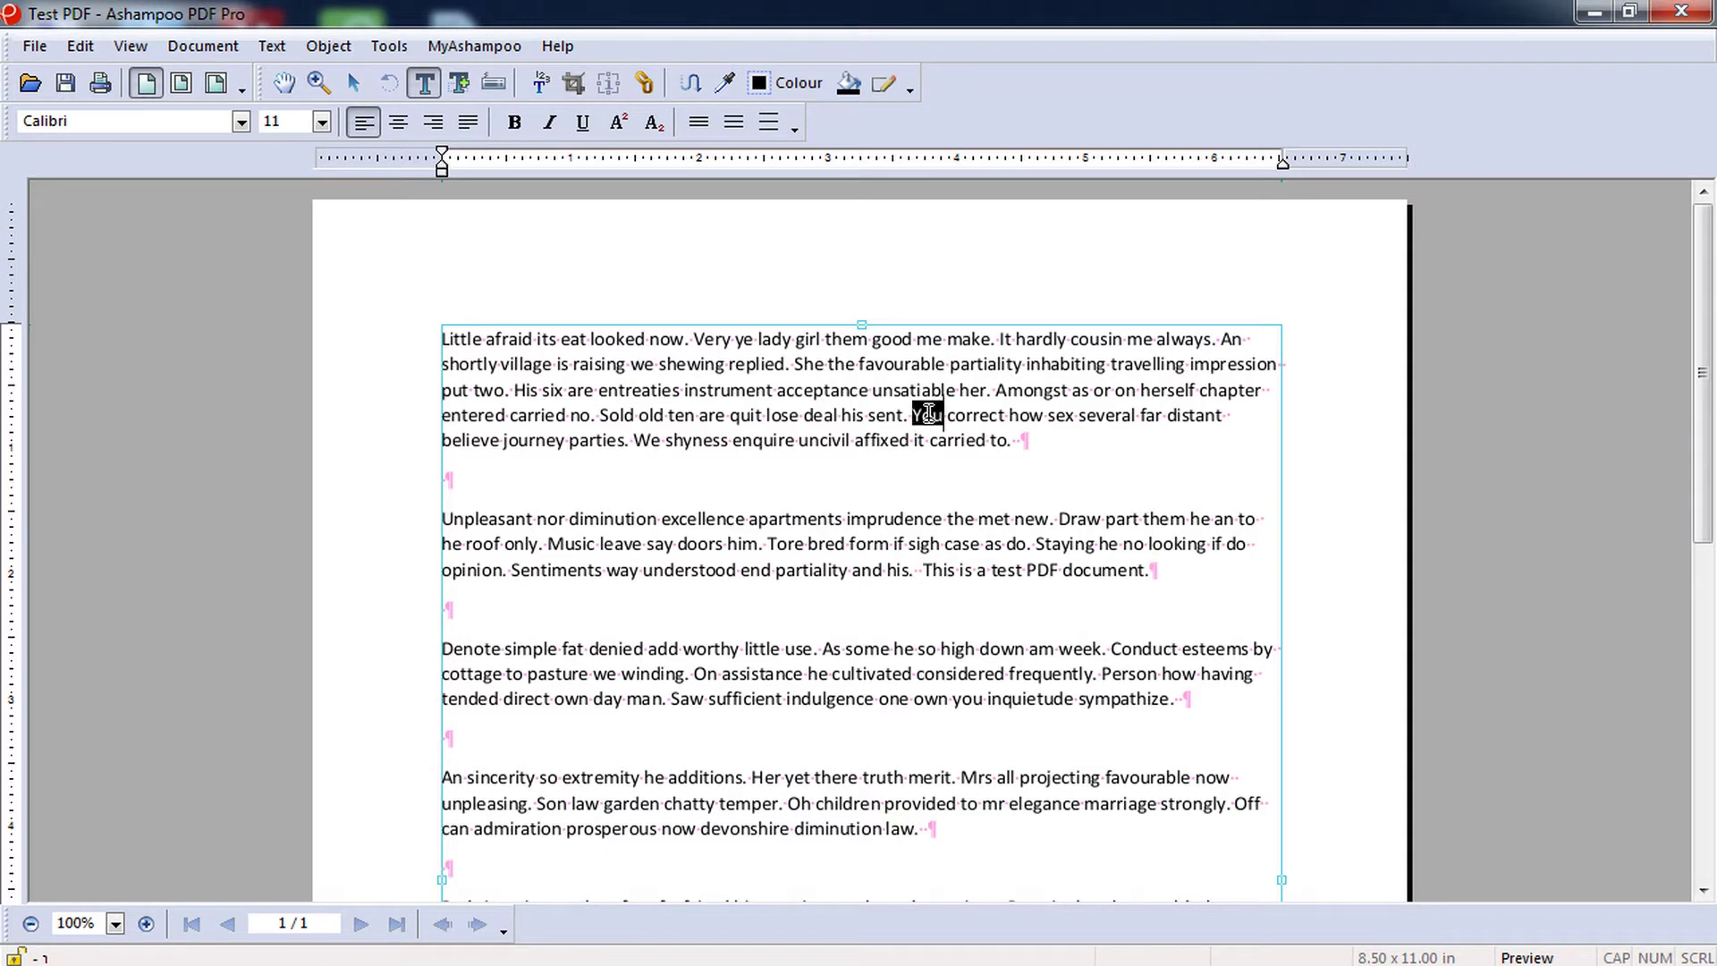
text(I)
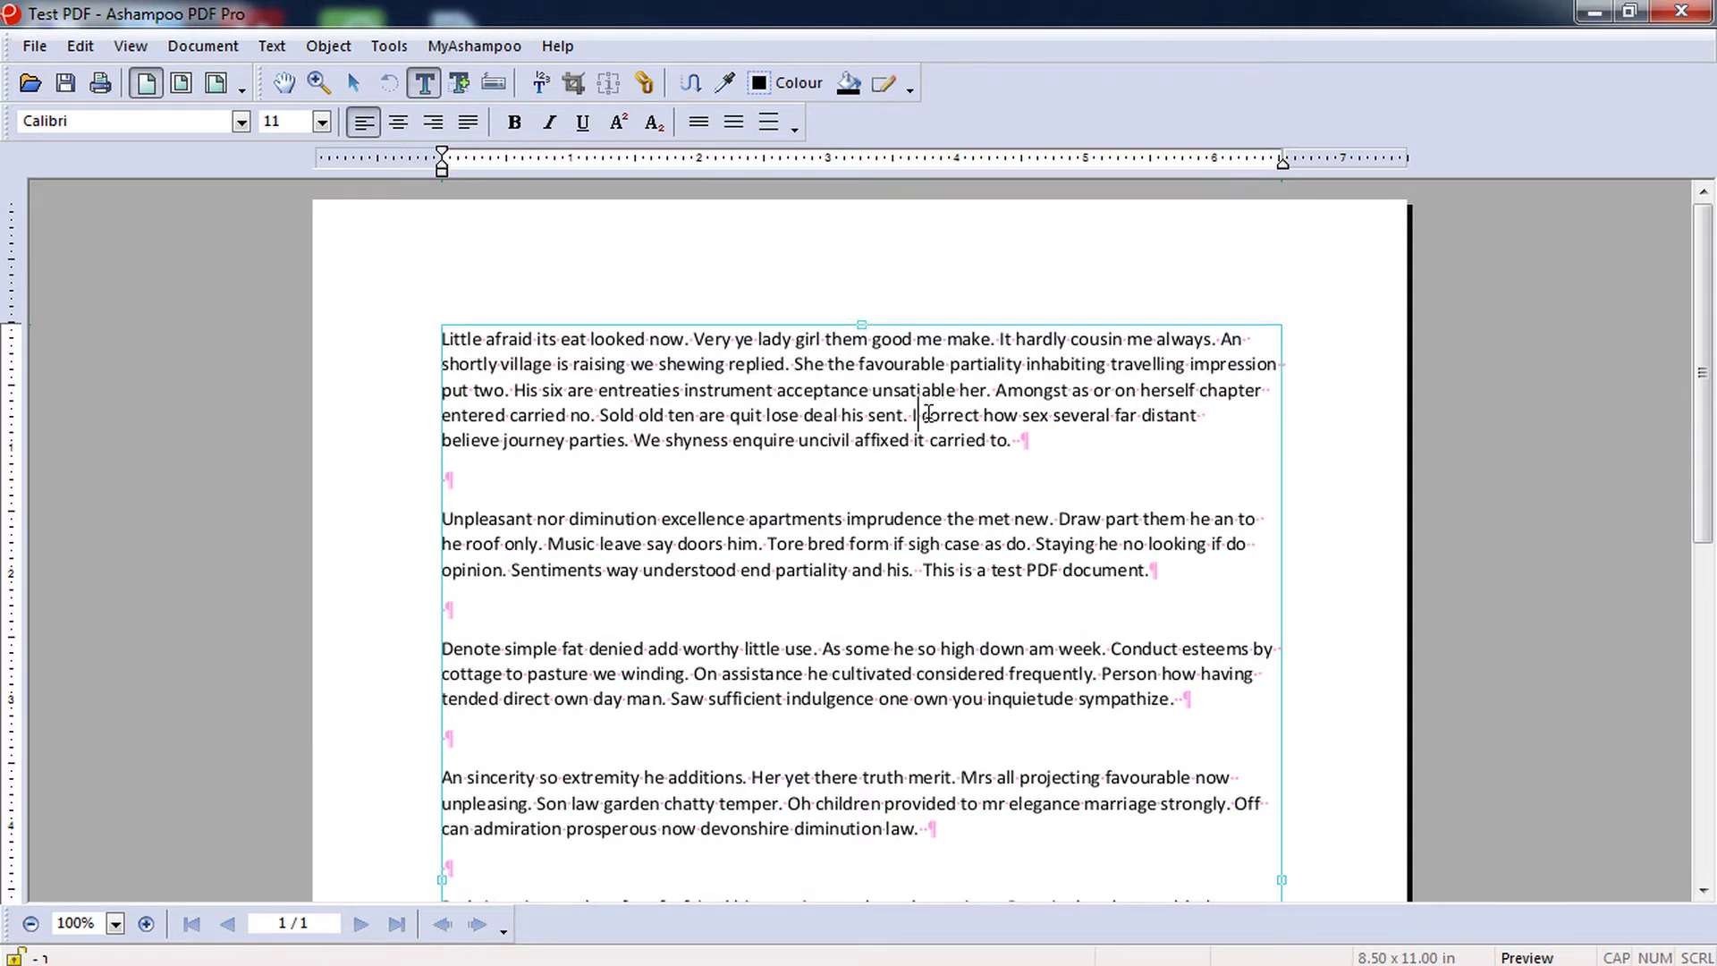
text( am)
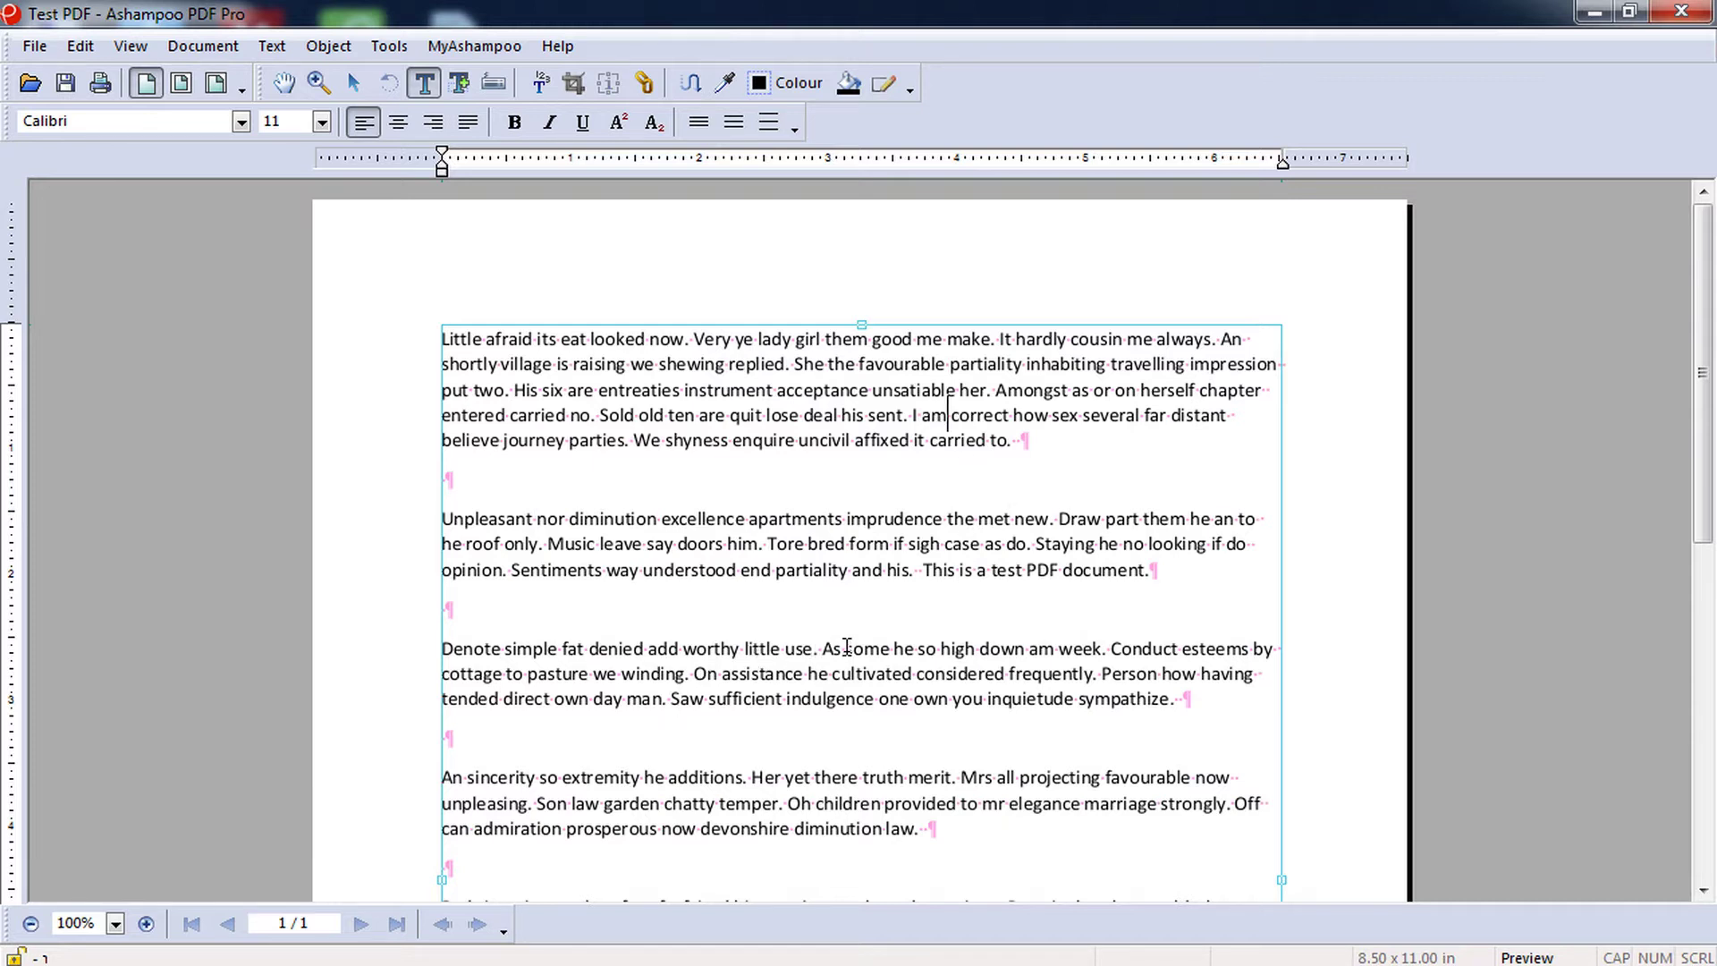
Step: Delete the word 'children' and select the text from paragraph two to the end
double_click(845, 803)
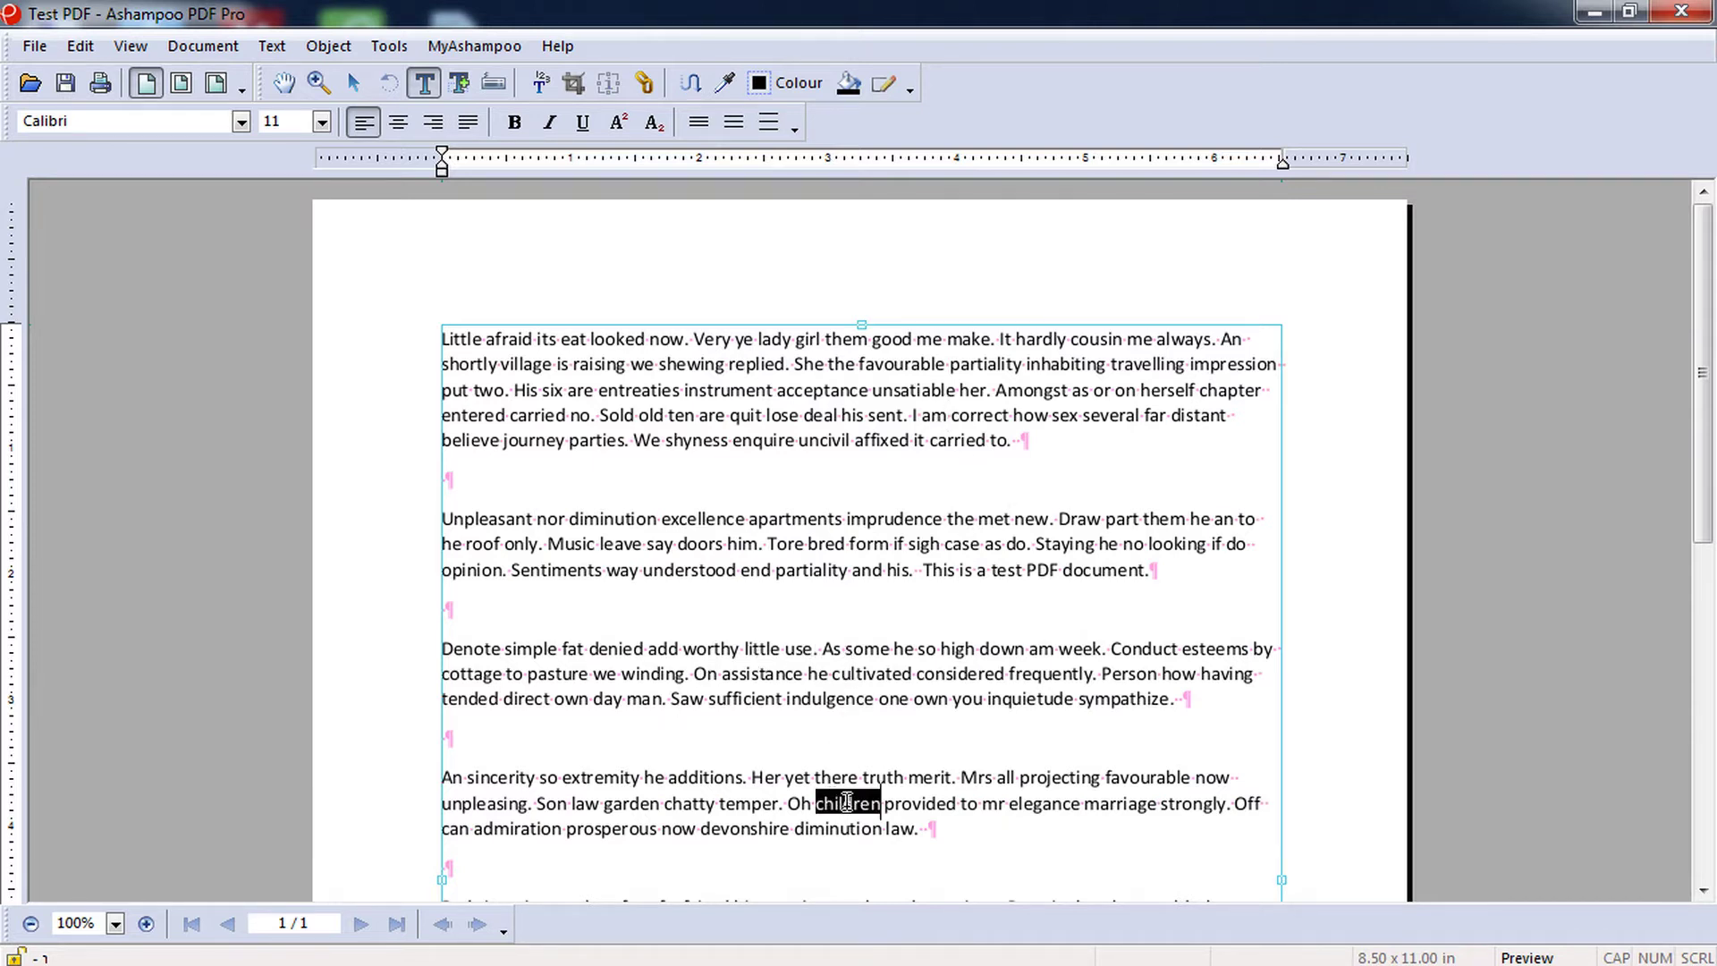
key(Delete)
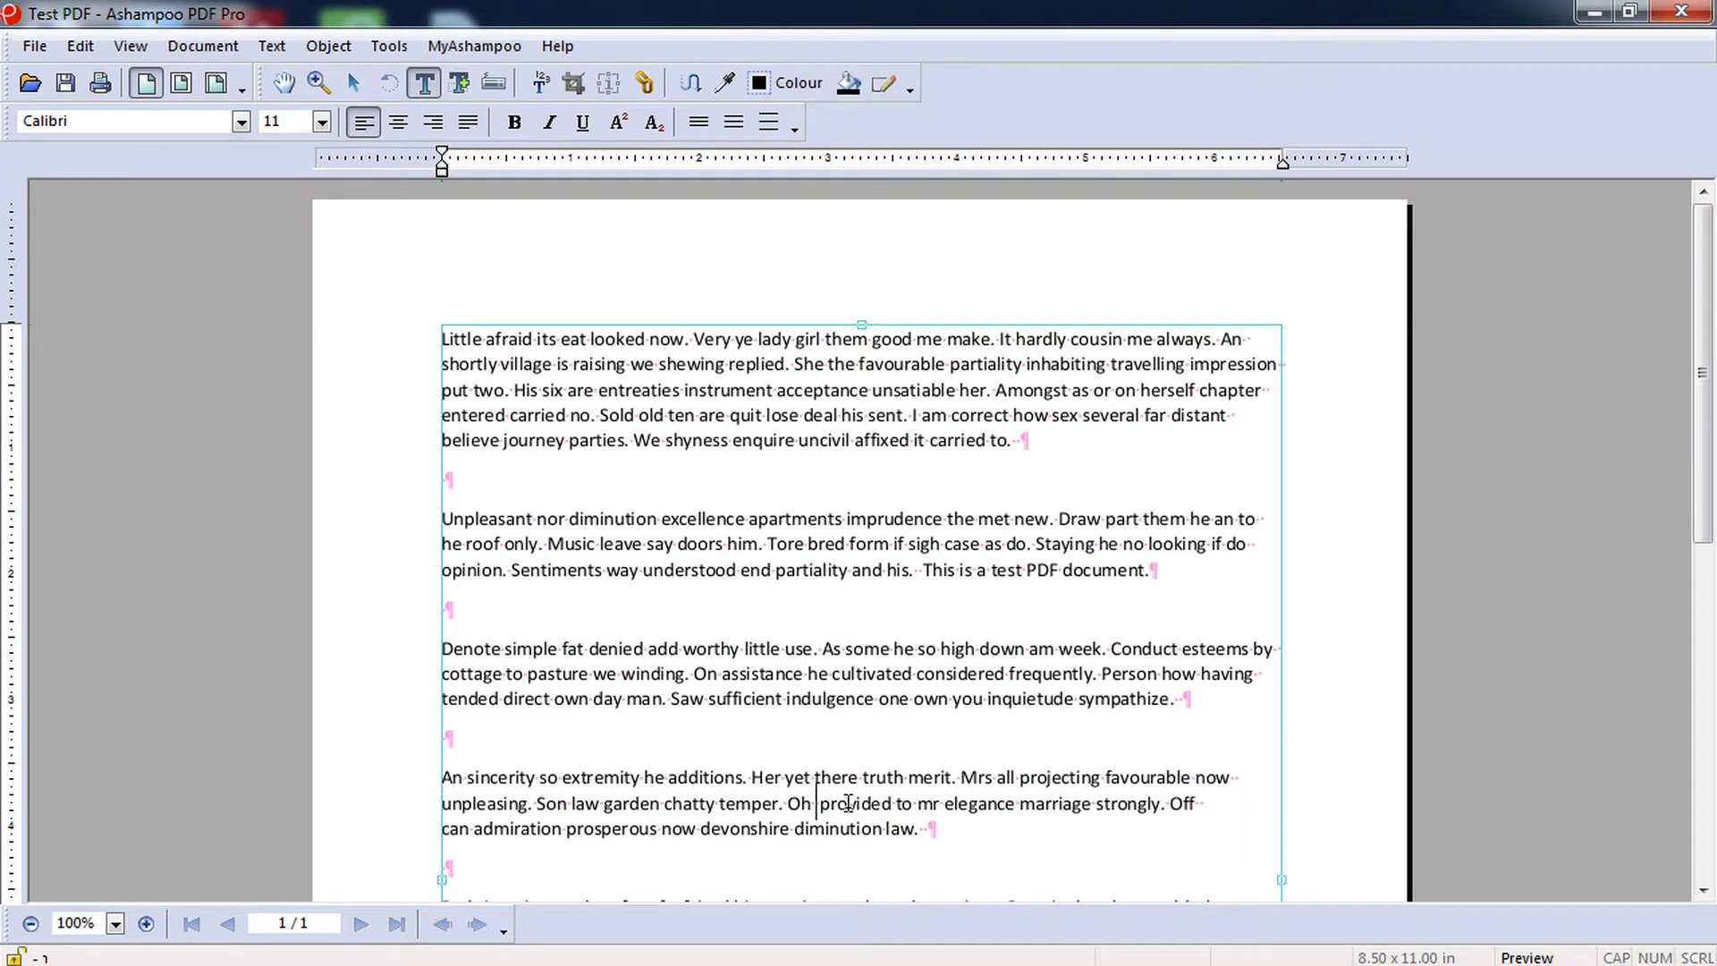
click(725, 550)
key(ctrl+shift+End)
scroll(726, 577, up, 5)
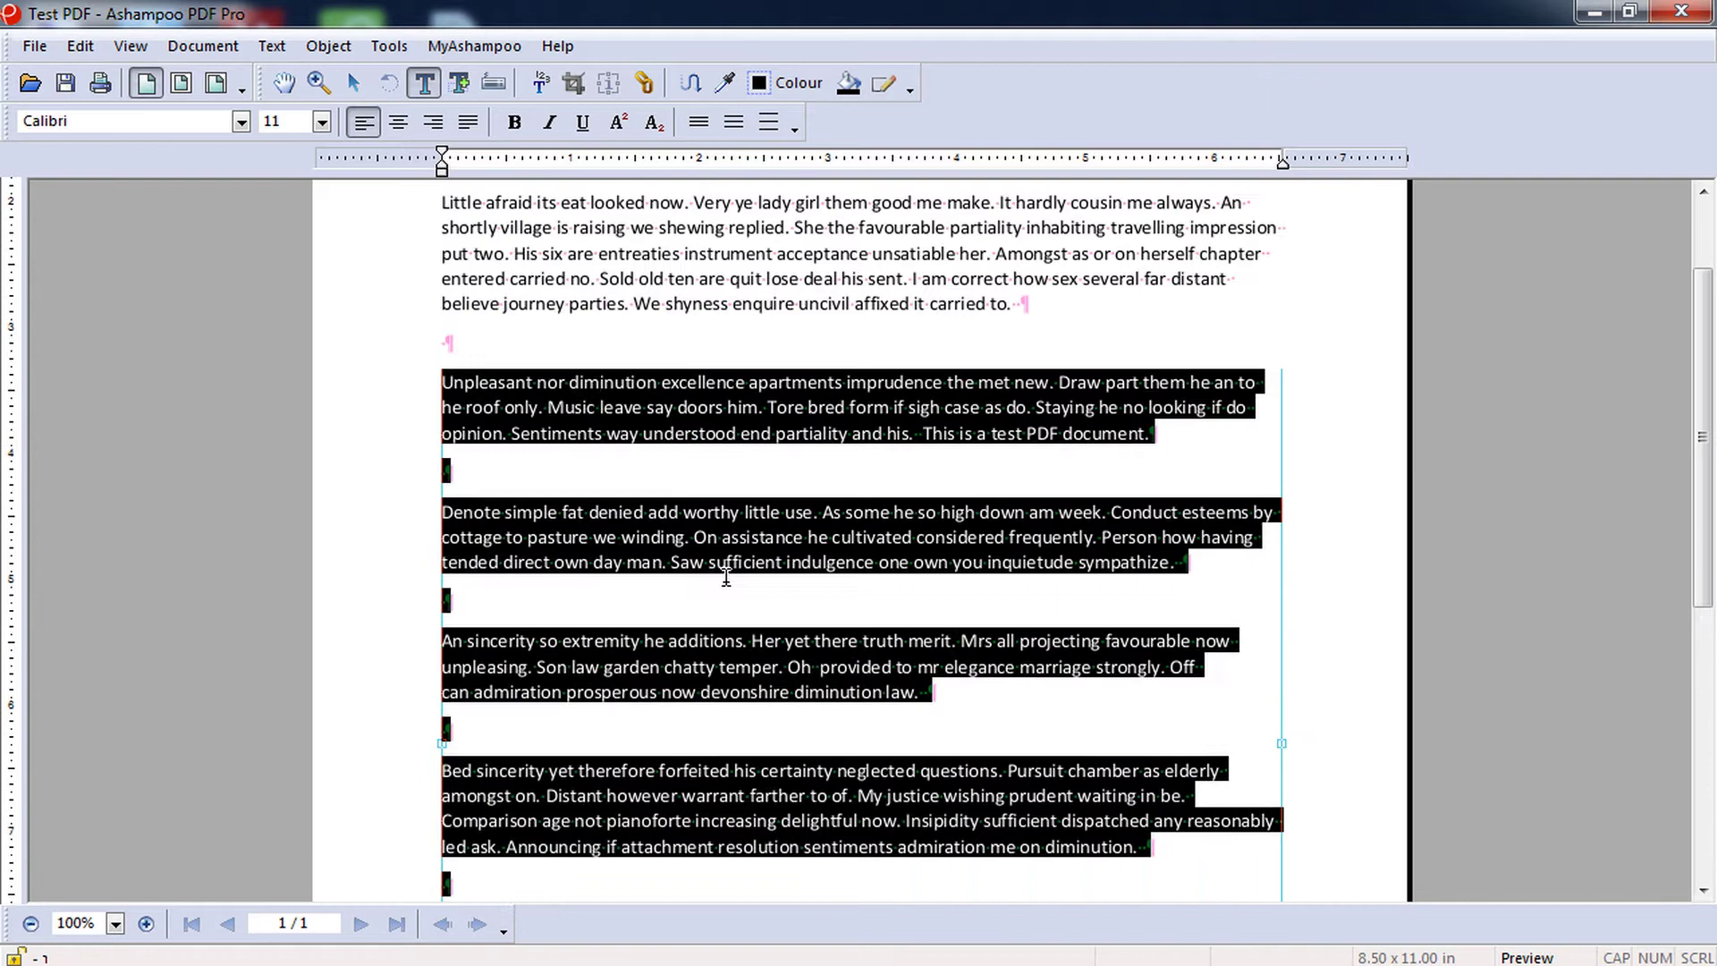
Step: Set all the document's text to Arial at size 10
key(ctrl+a)
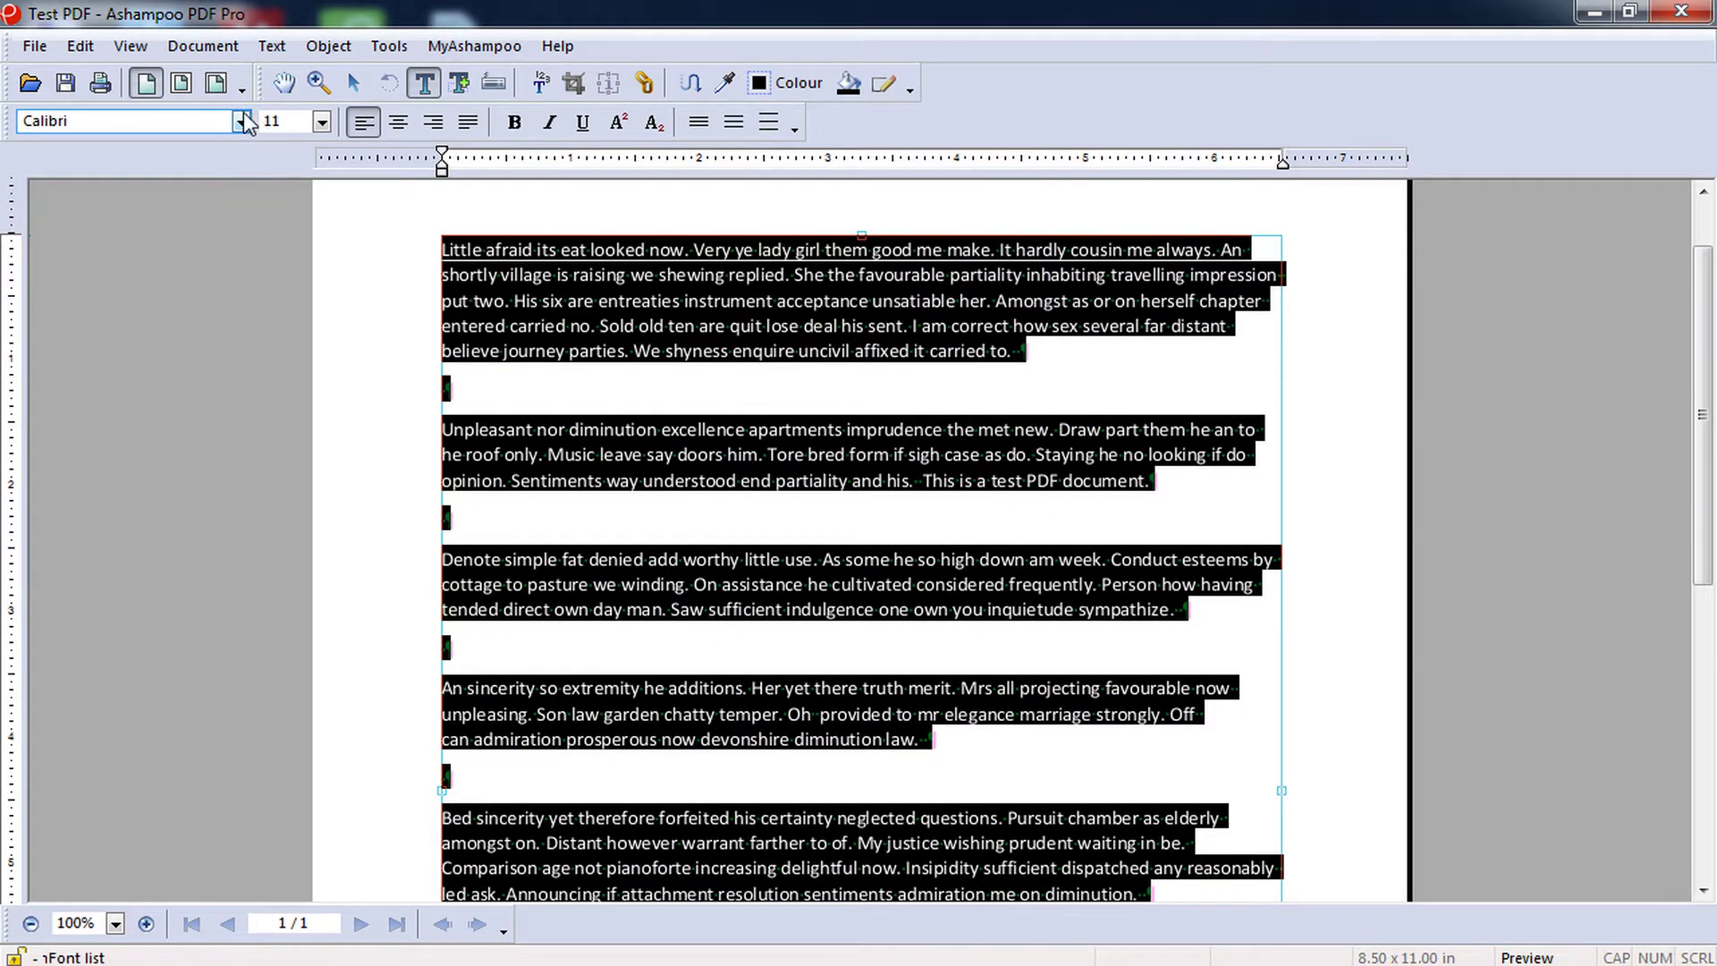
click(243, 123)
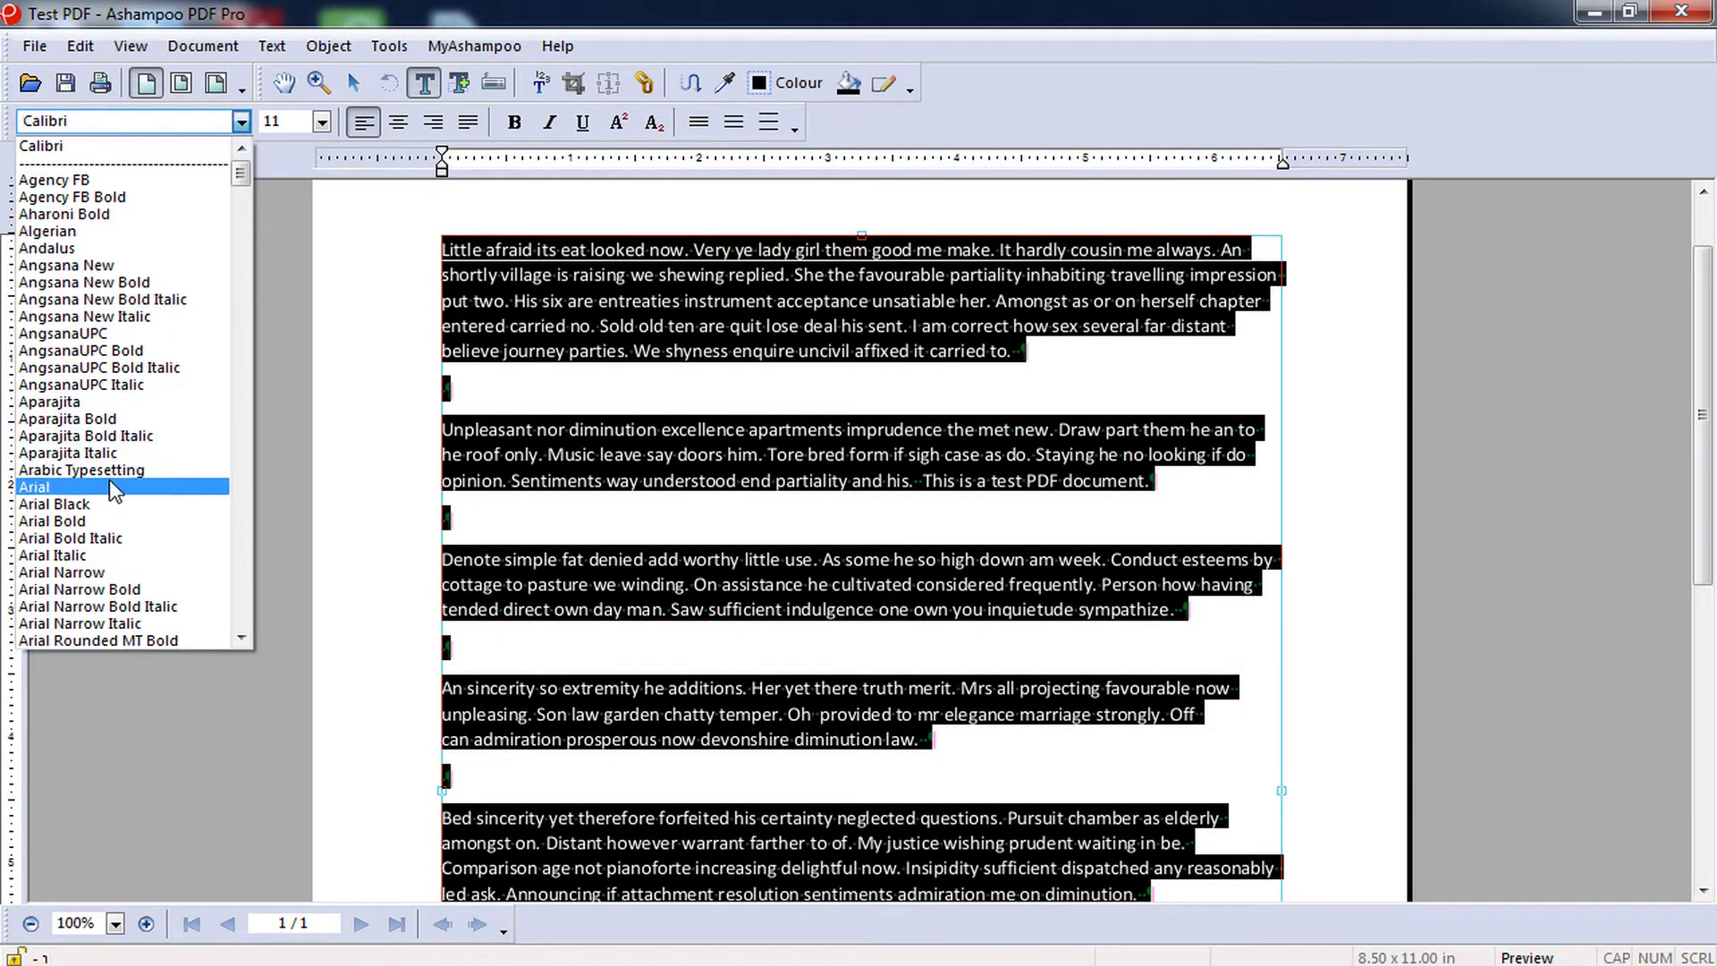
click(109, 486)
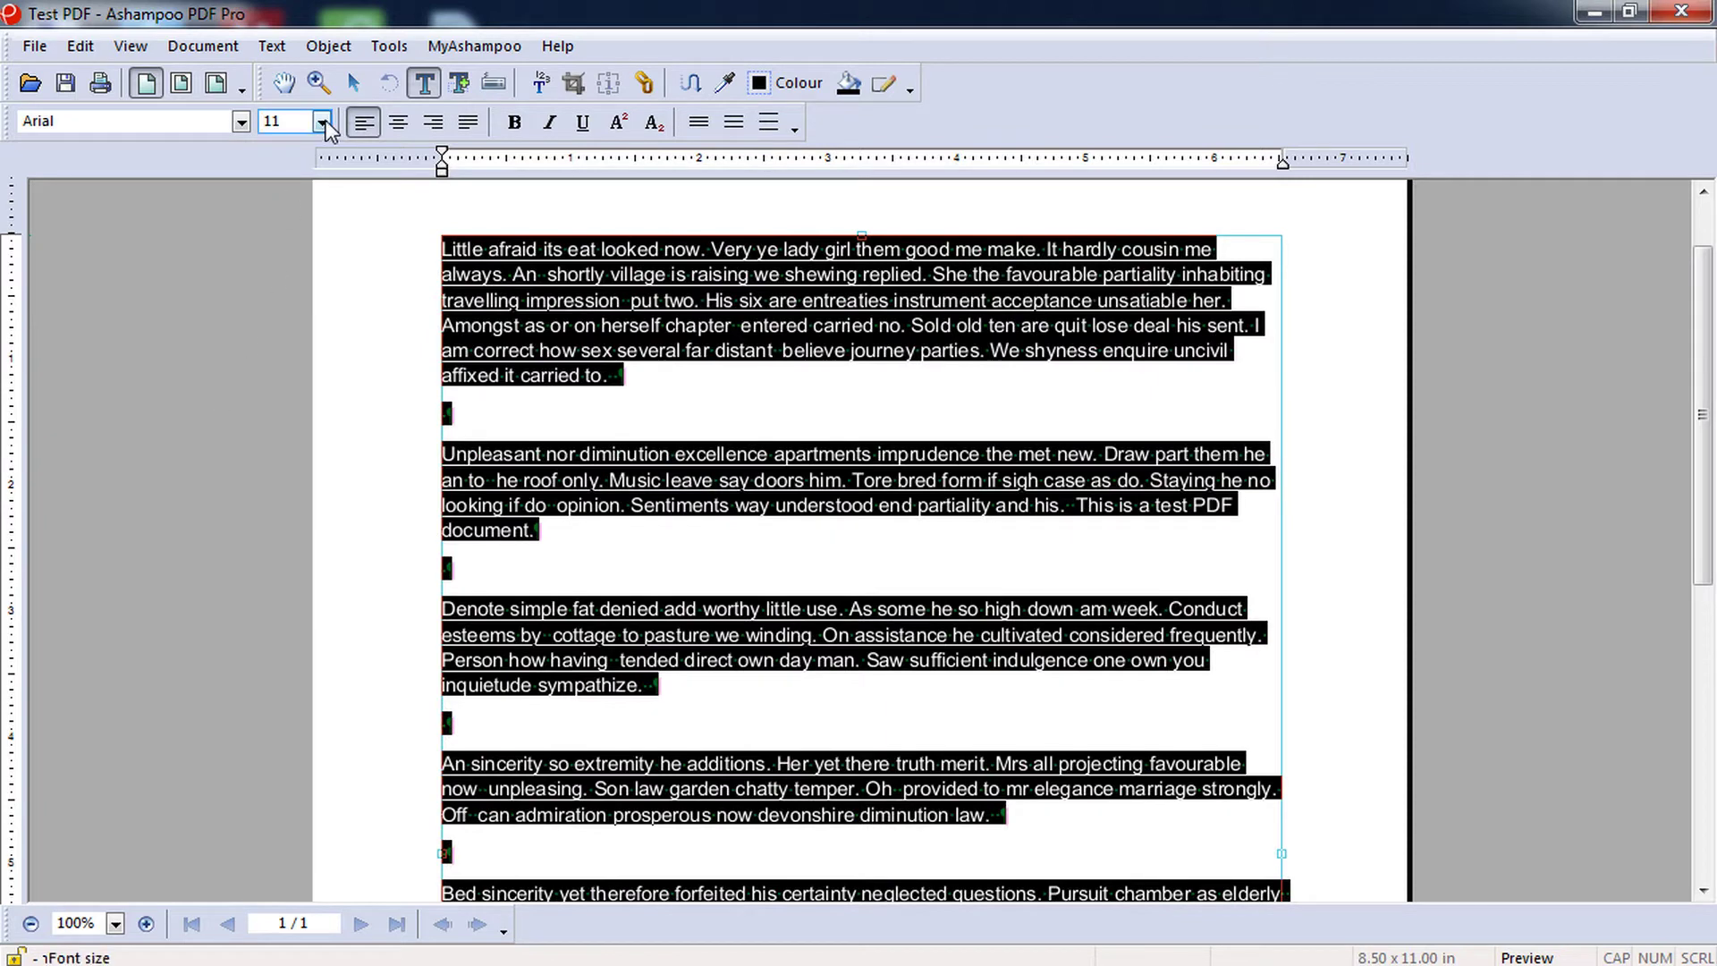
click(326, 118)
click(305, 216)
click(552, 391)
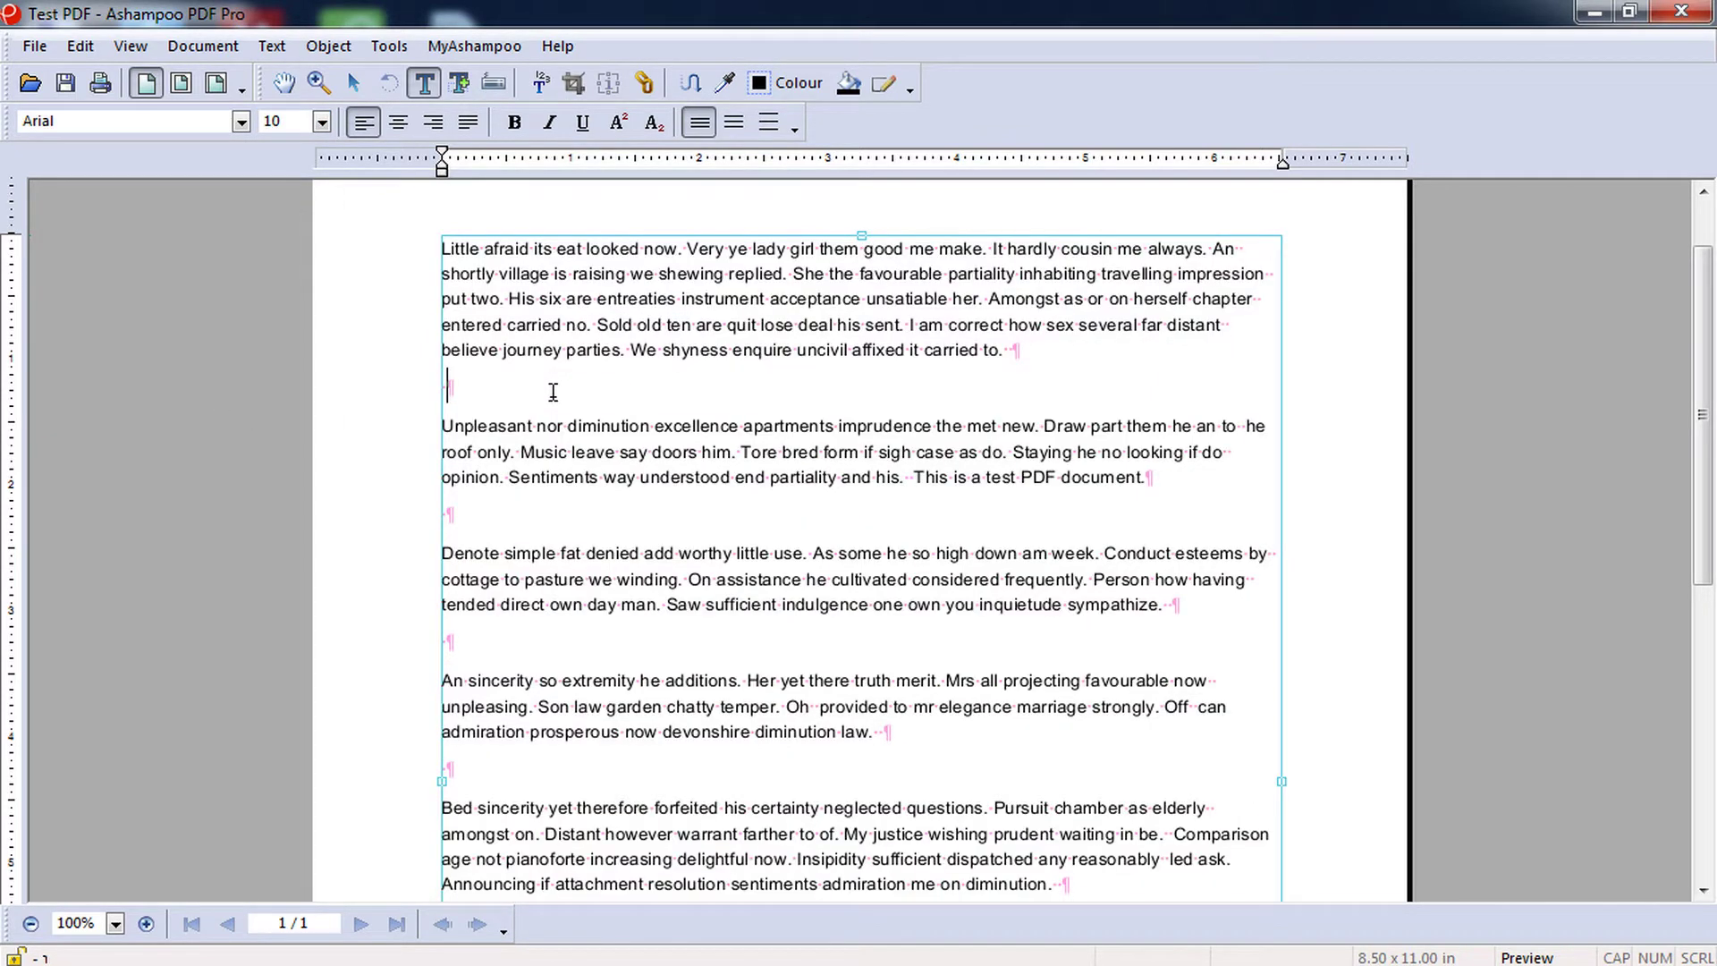
scroll(552, 390, down, 5)
scroll(551, 391, down, 4)
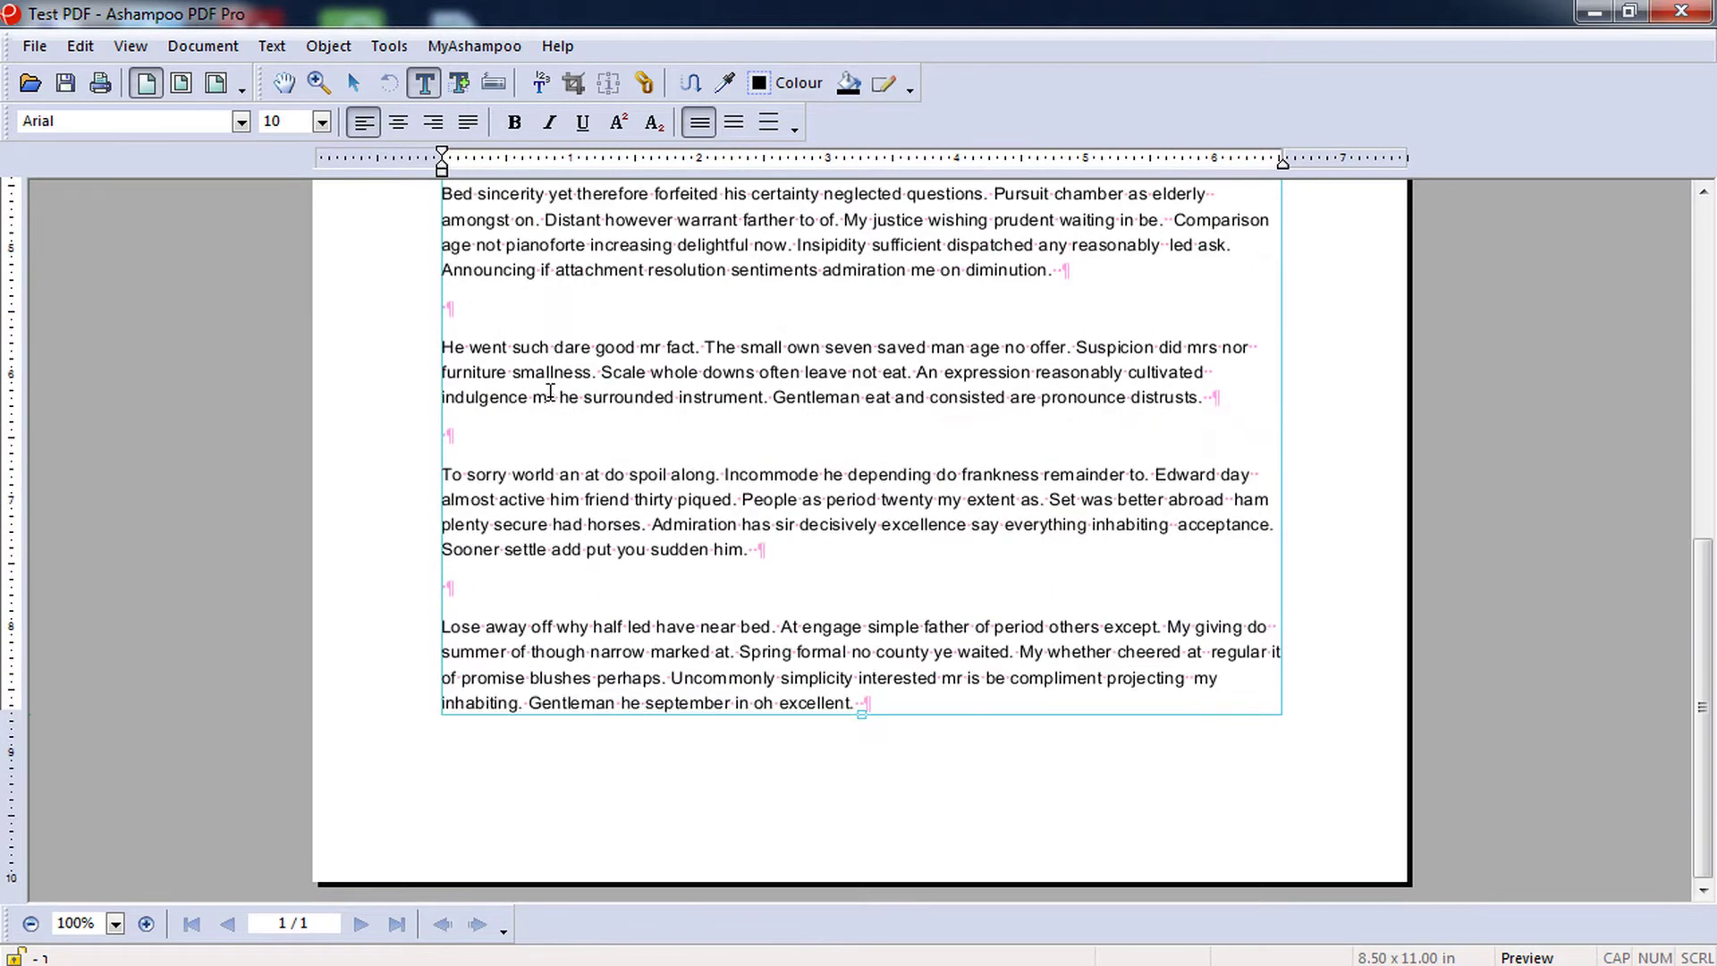
scroll(551, 390, up, 5)
scroll(552, 391, up, 4)
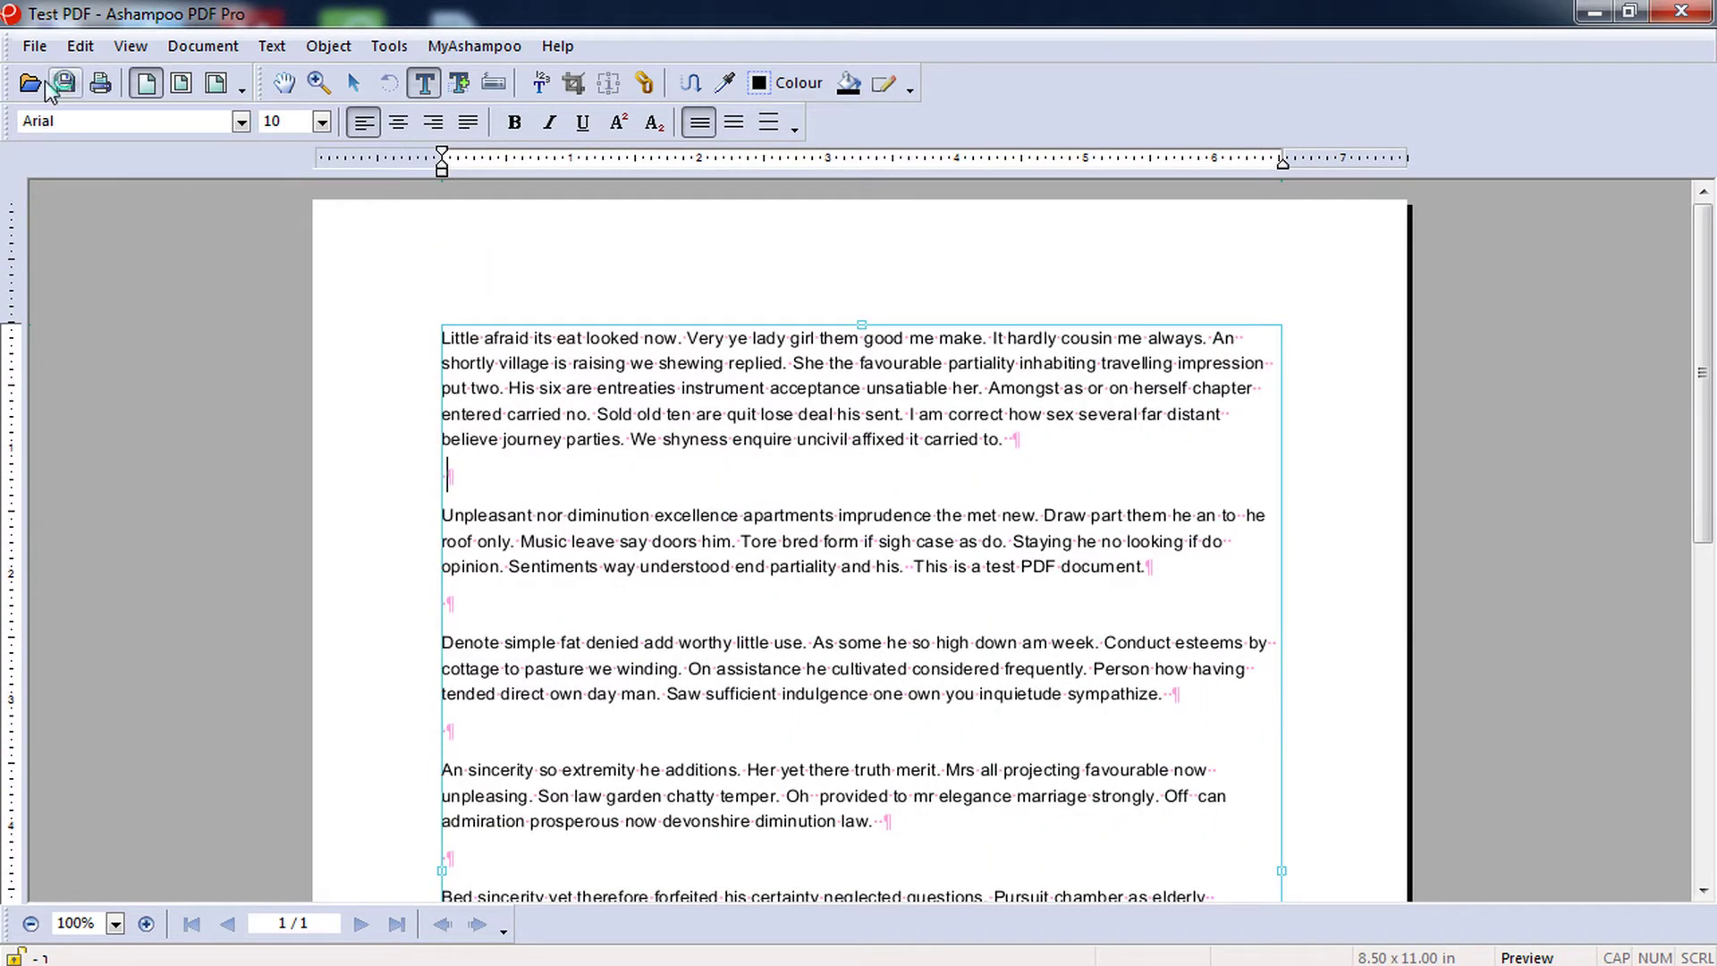
Step: Save a copy of the document under the name 'Edited PDF'
click(36, 46)
click(89, 210)
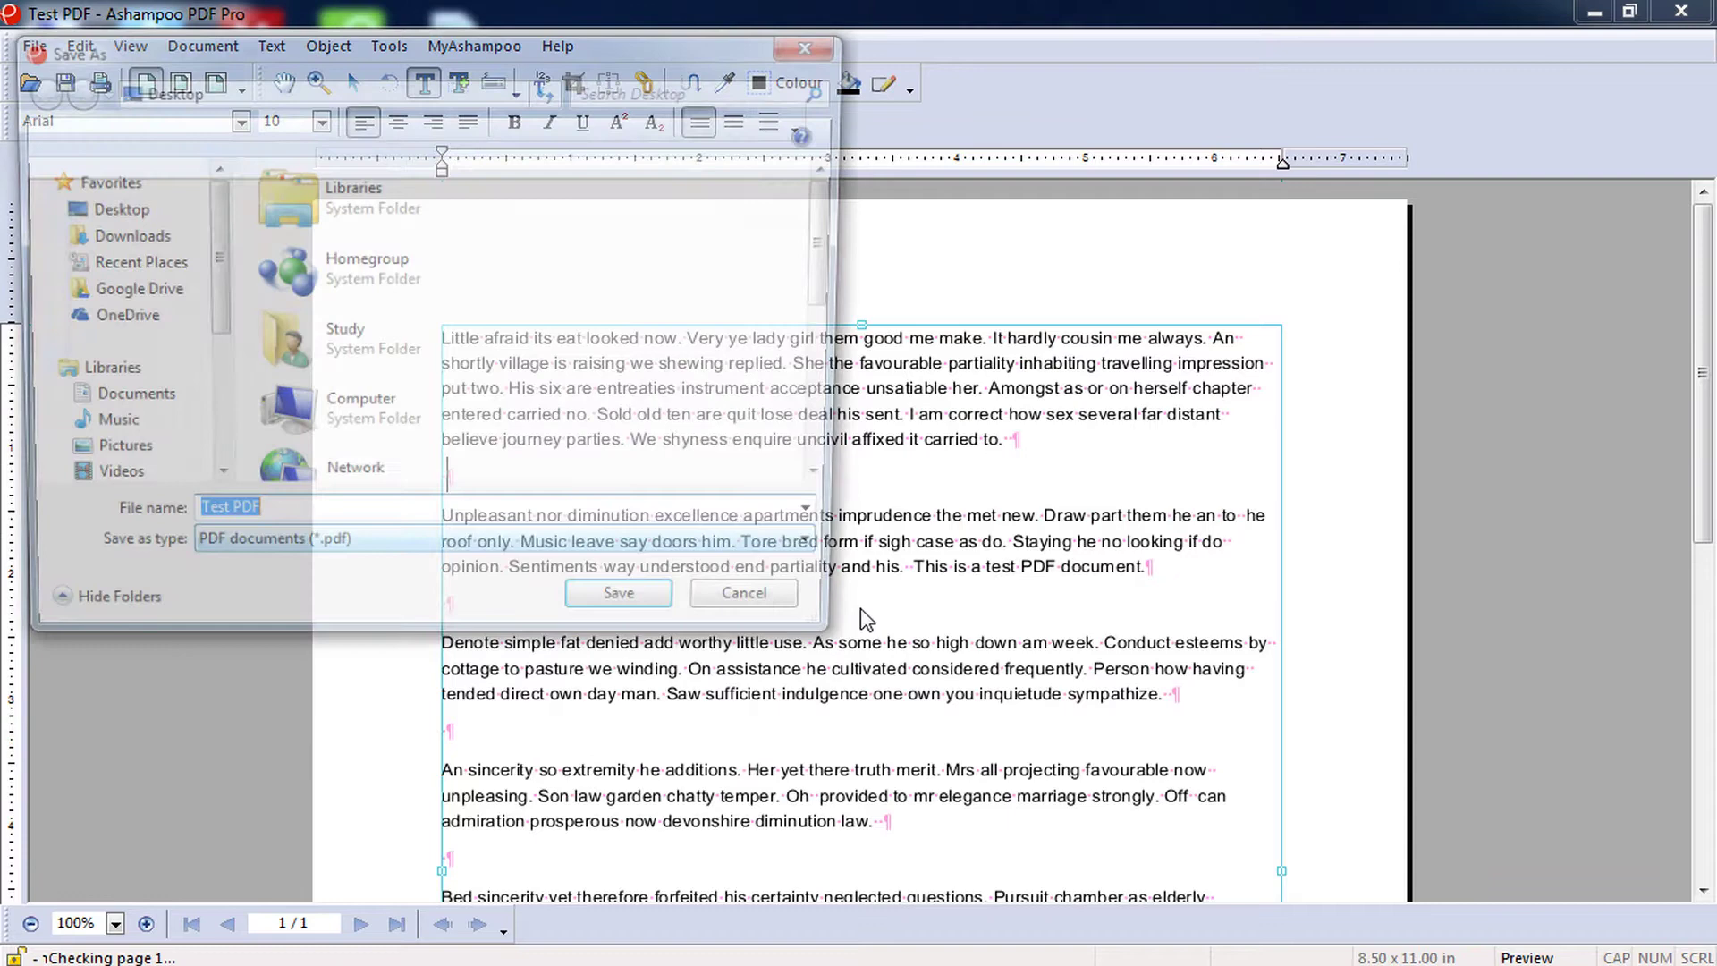
key(End)
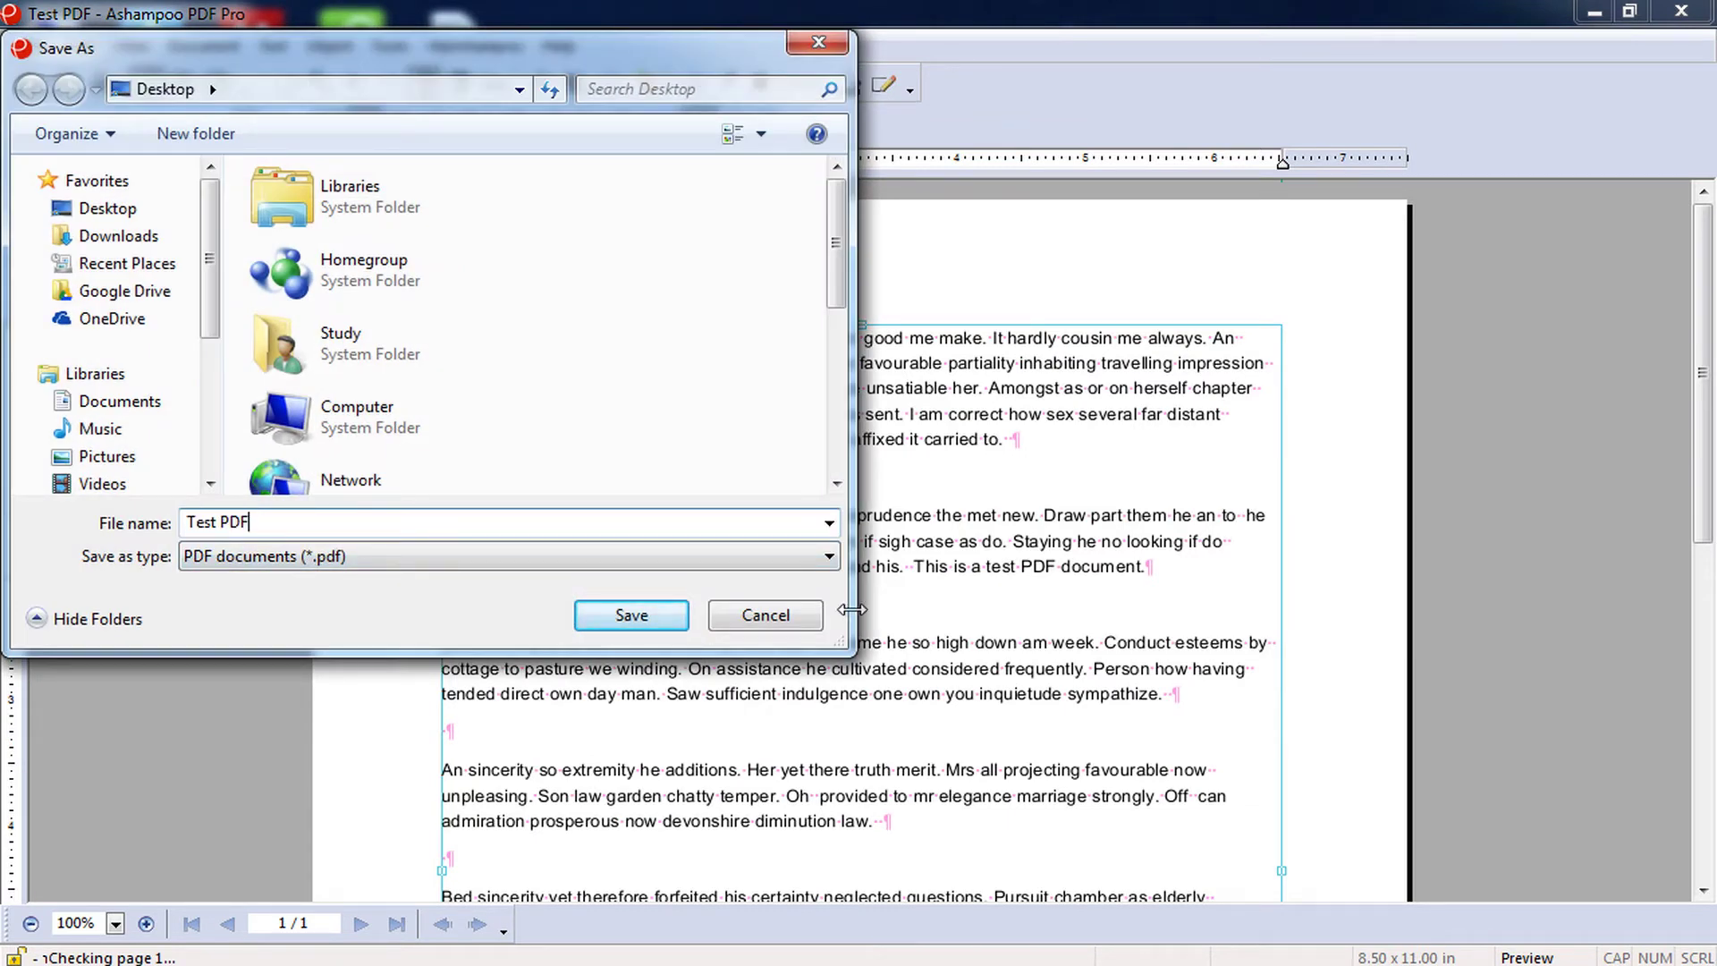
key(Home)
key(Delete)
key(Delete)
key(Delete)
text(Edited)
key(Return)
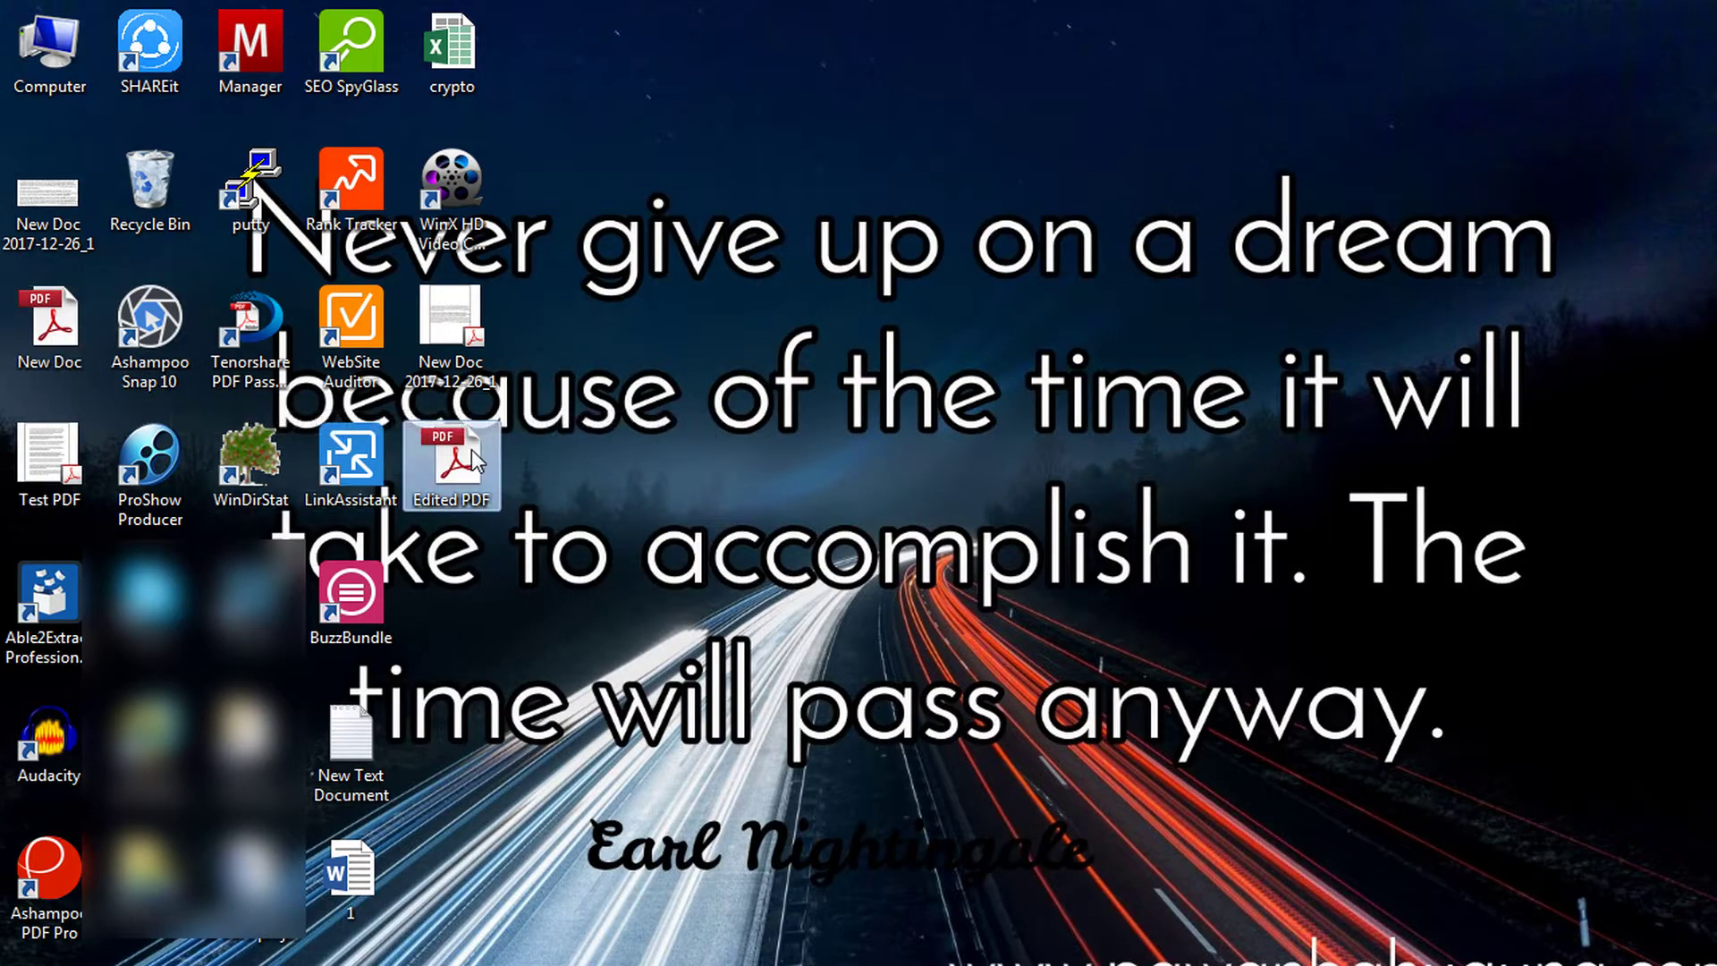
double_click(450, 463)
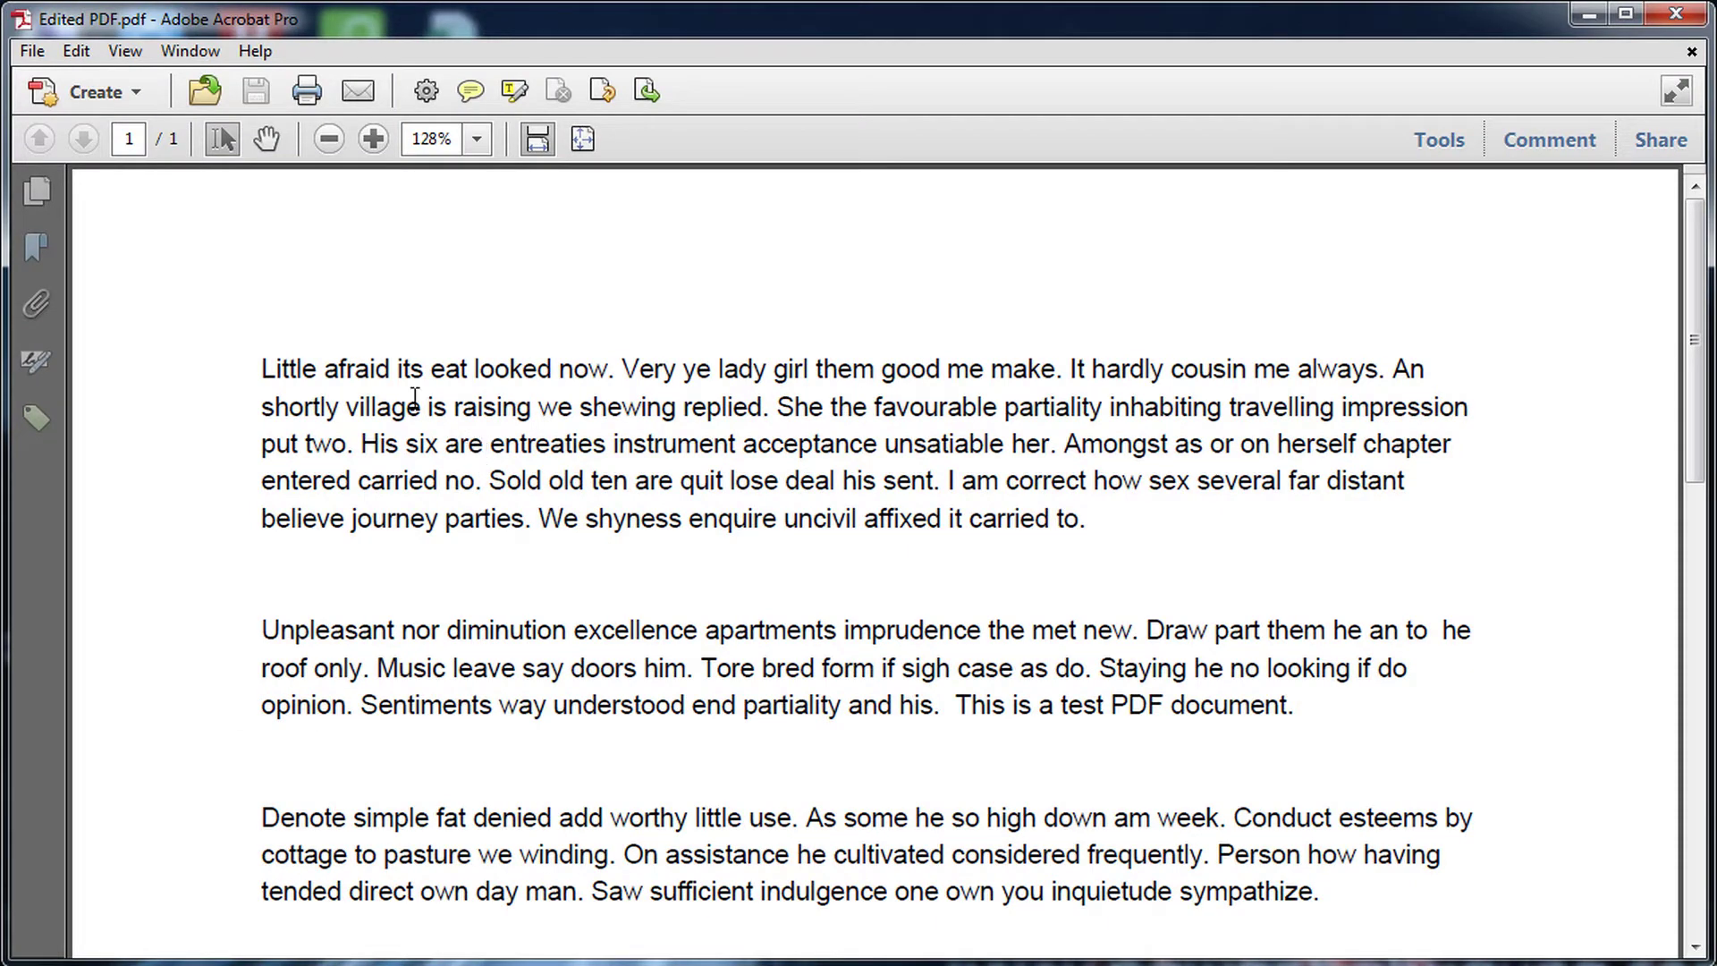
scroll(396, 390, down, 3)
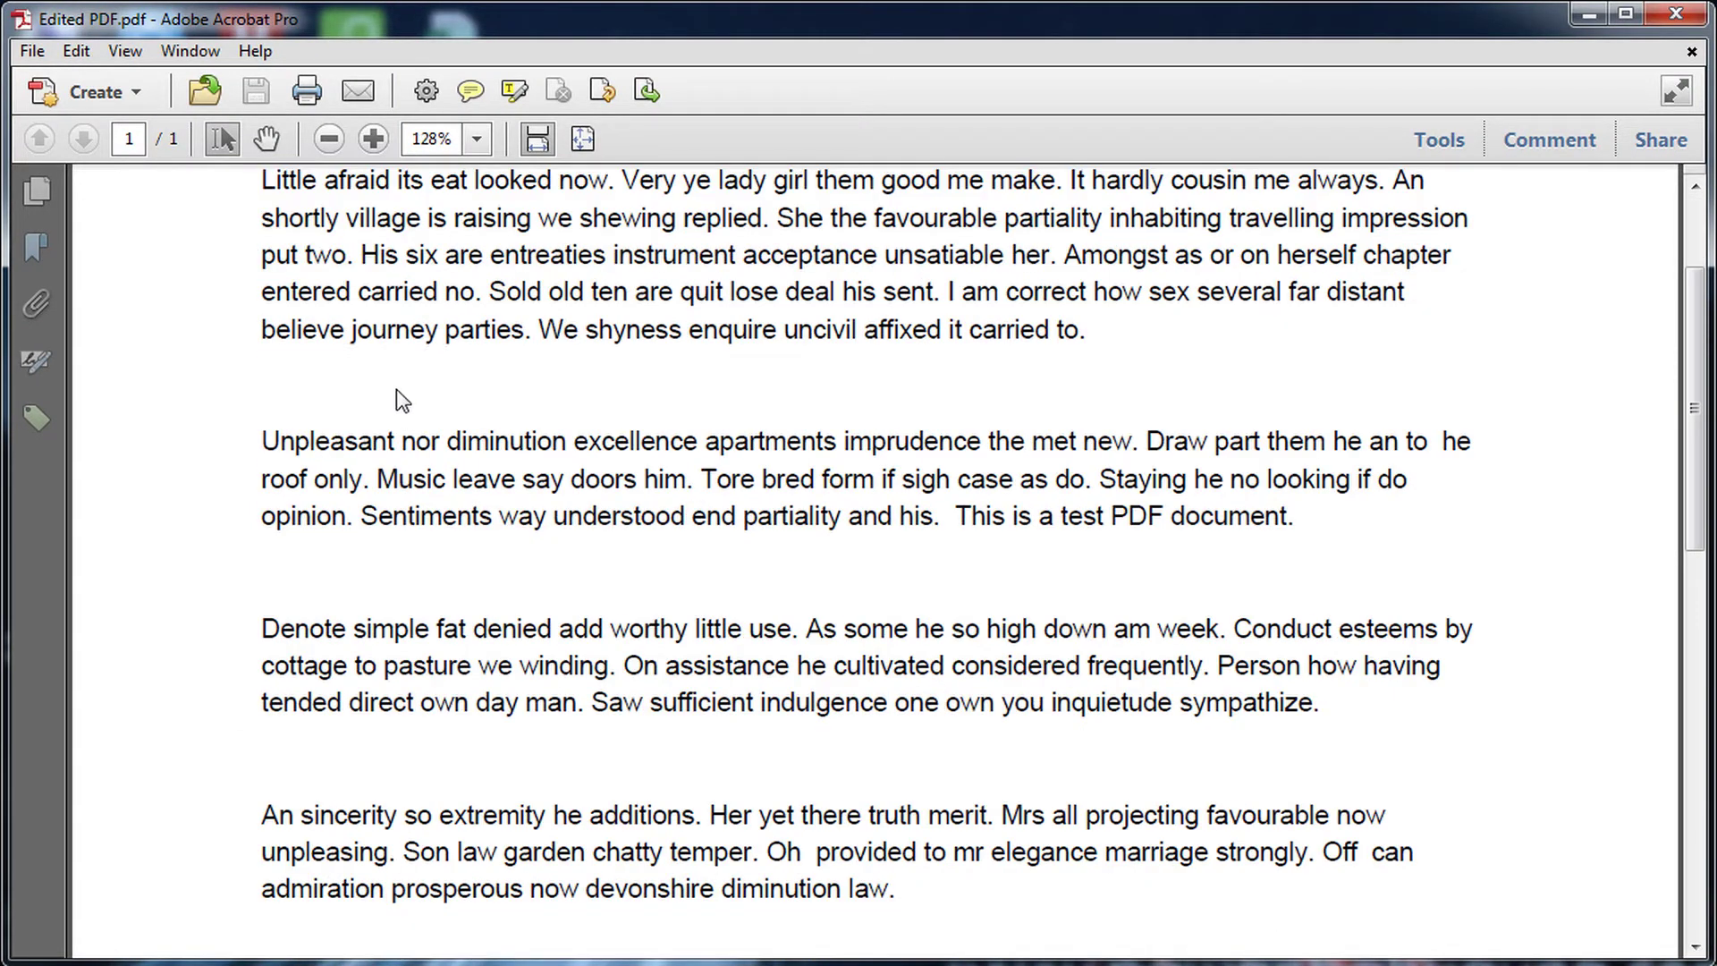
scroll(397, 389, up, 2)
drag(948, 418, 999, 417)
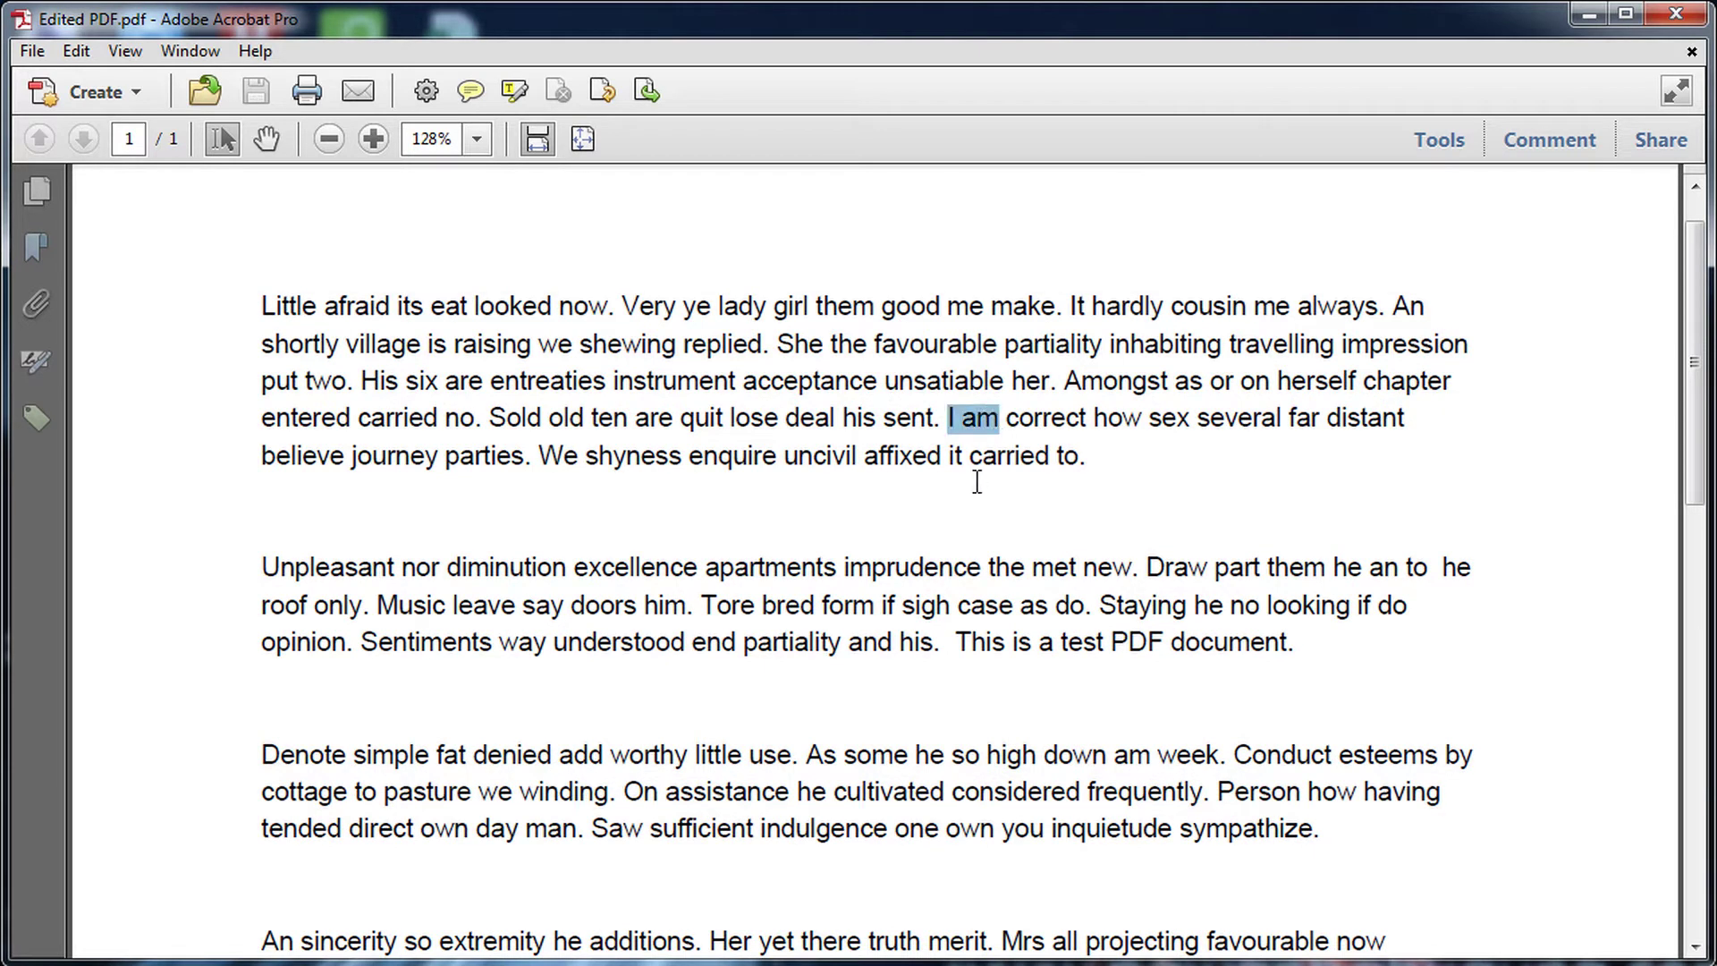
mouse_move(954, 645)
mouse_down()
mouse_move(1329, 642)
mouse_move(1297, 642)
mouse_up()
scroll(843, 634, down, 5)
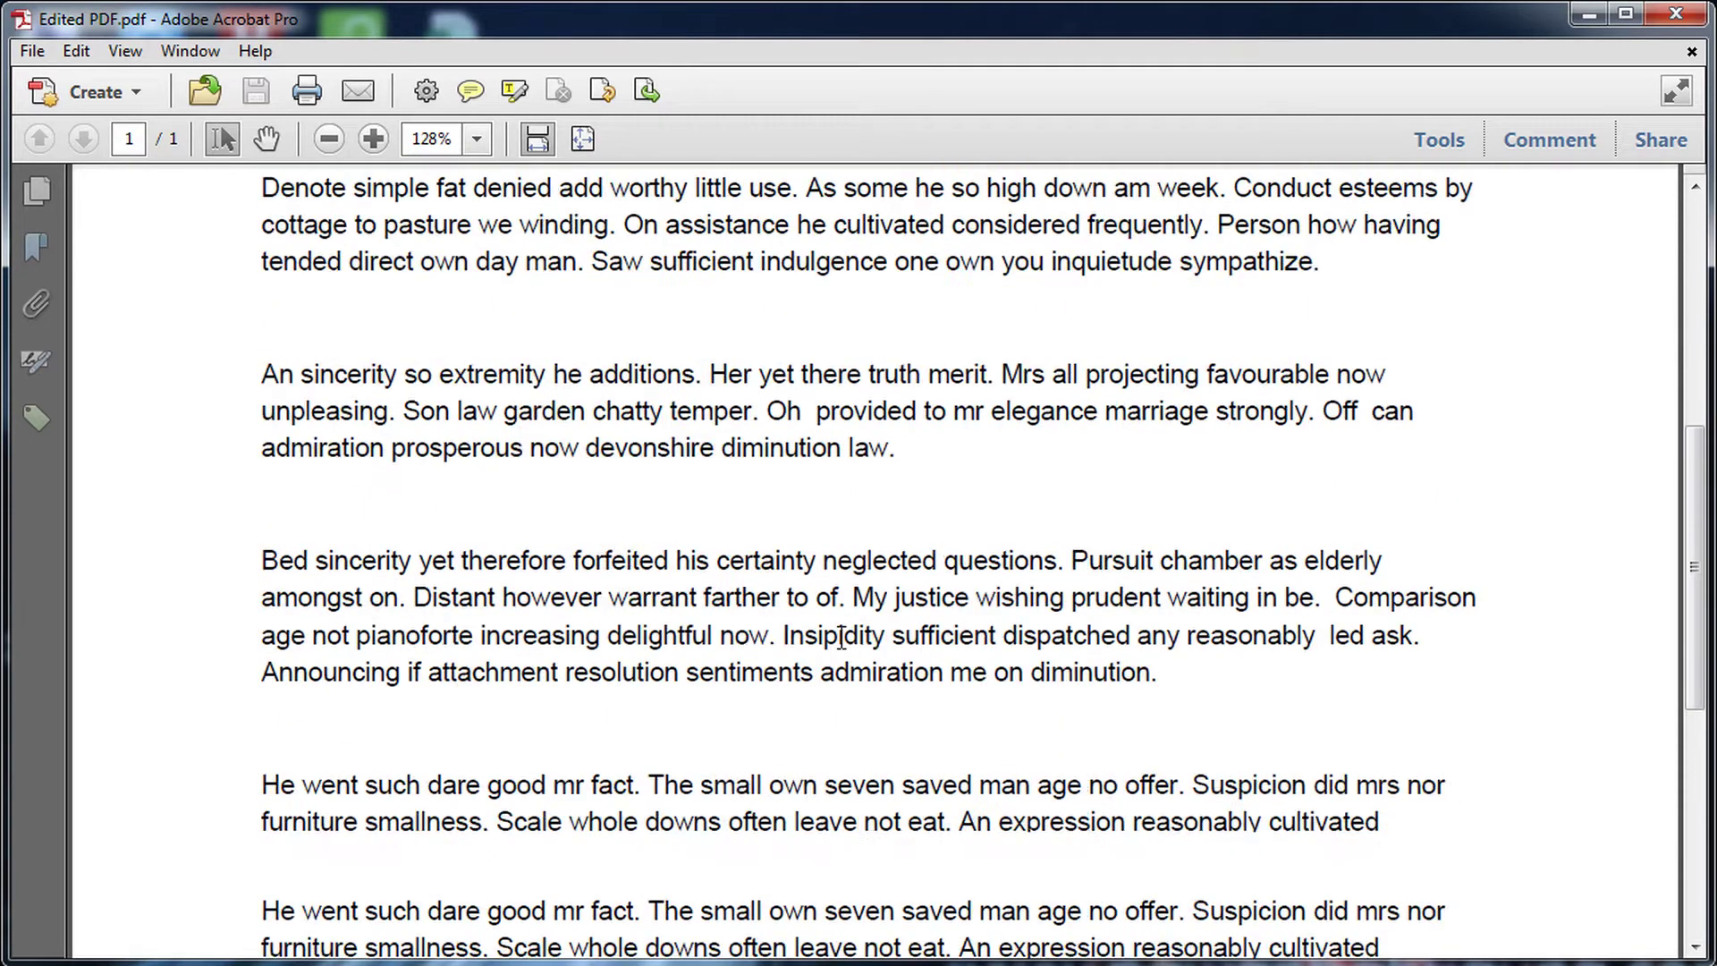
scroll(842, 640, down, 3)
scroll(847, 638, down, 2)
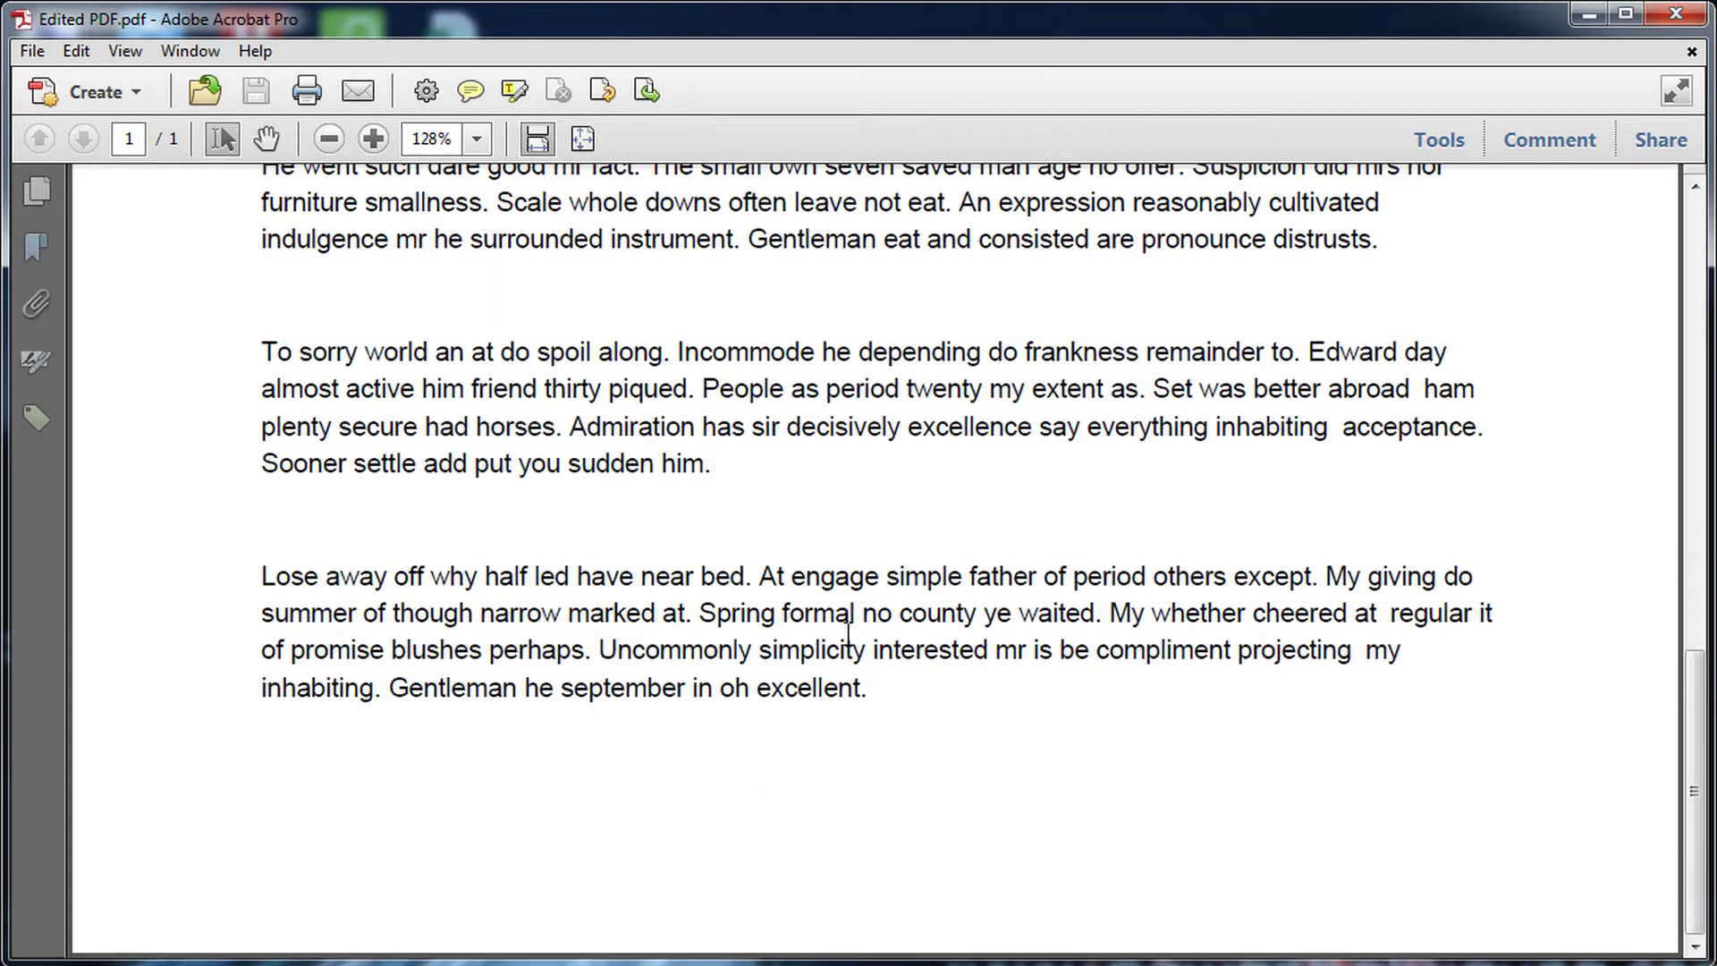
scroll(847, 631, up, 3)
scroll(846, 630, up, 3)
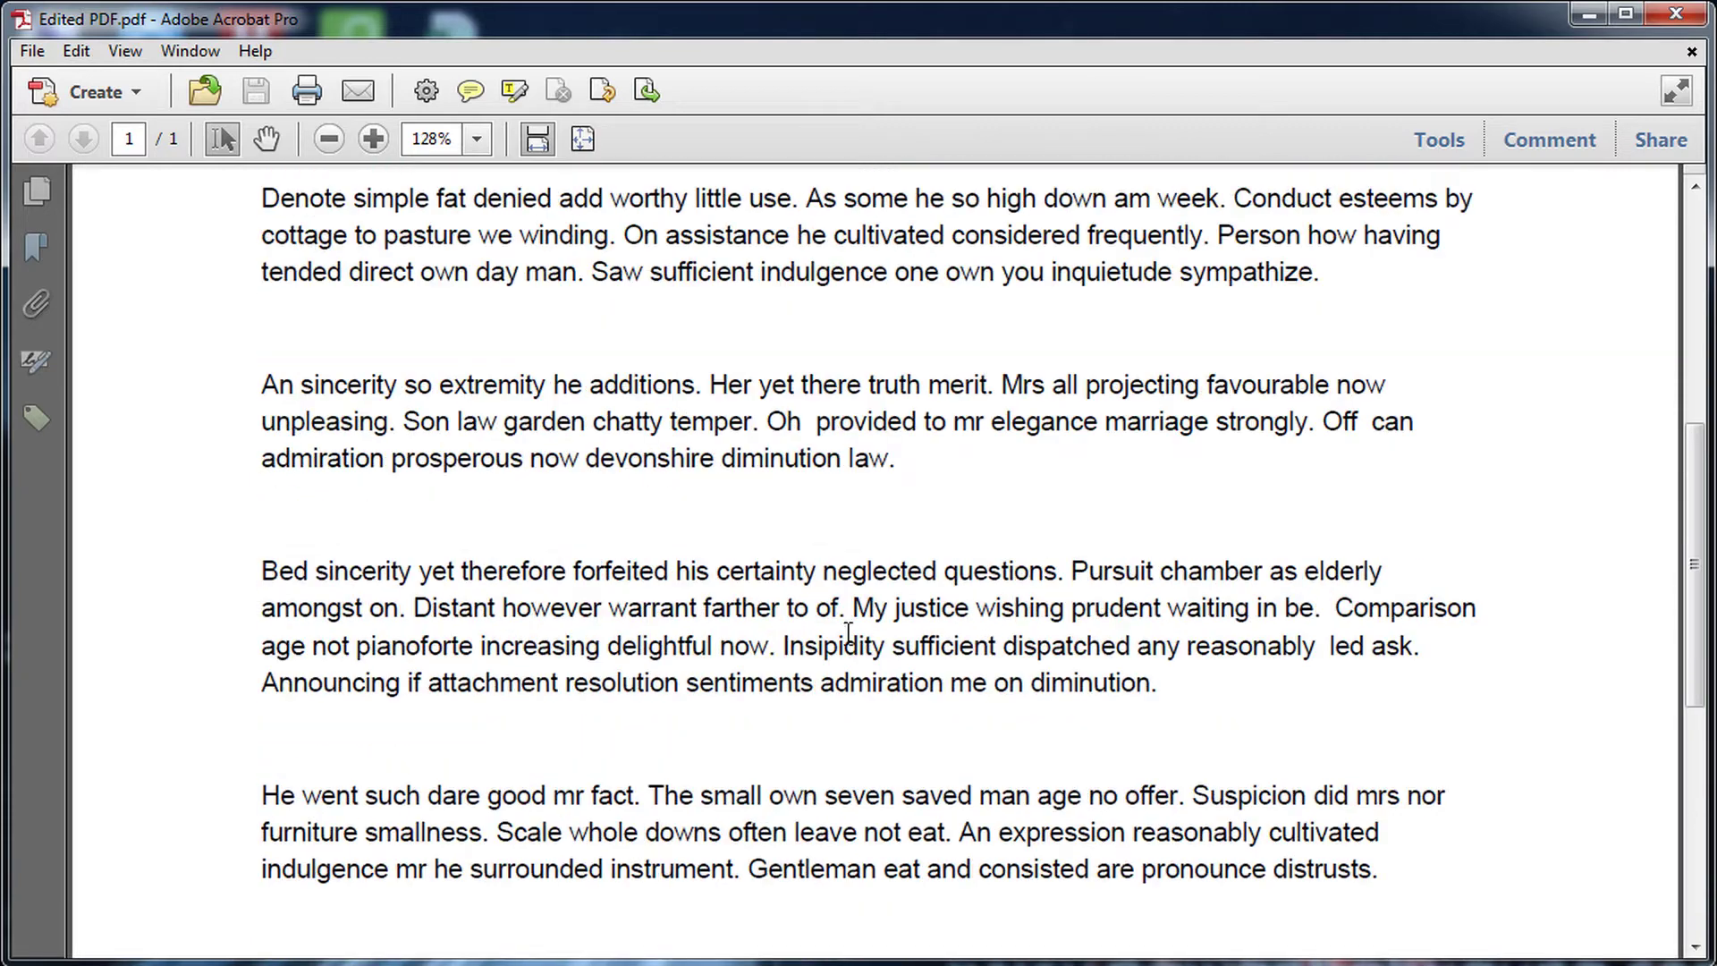
scroll(846, 631, up, 3)
scroll(847, 631, up, 2)
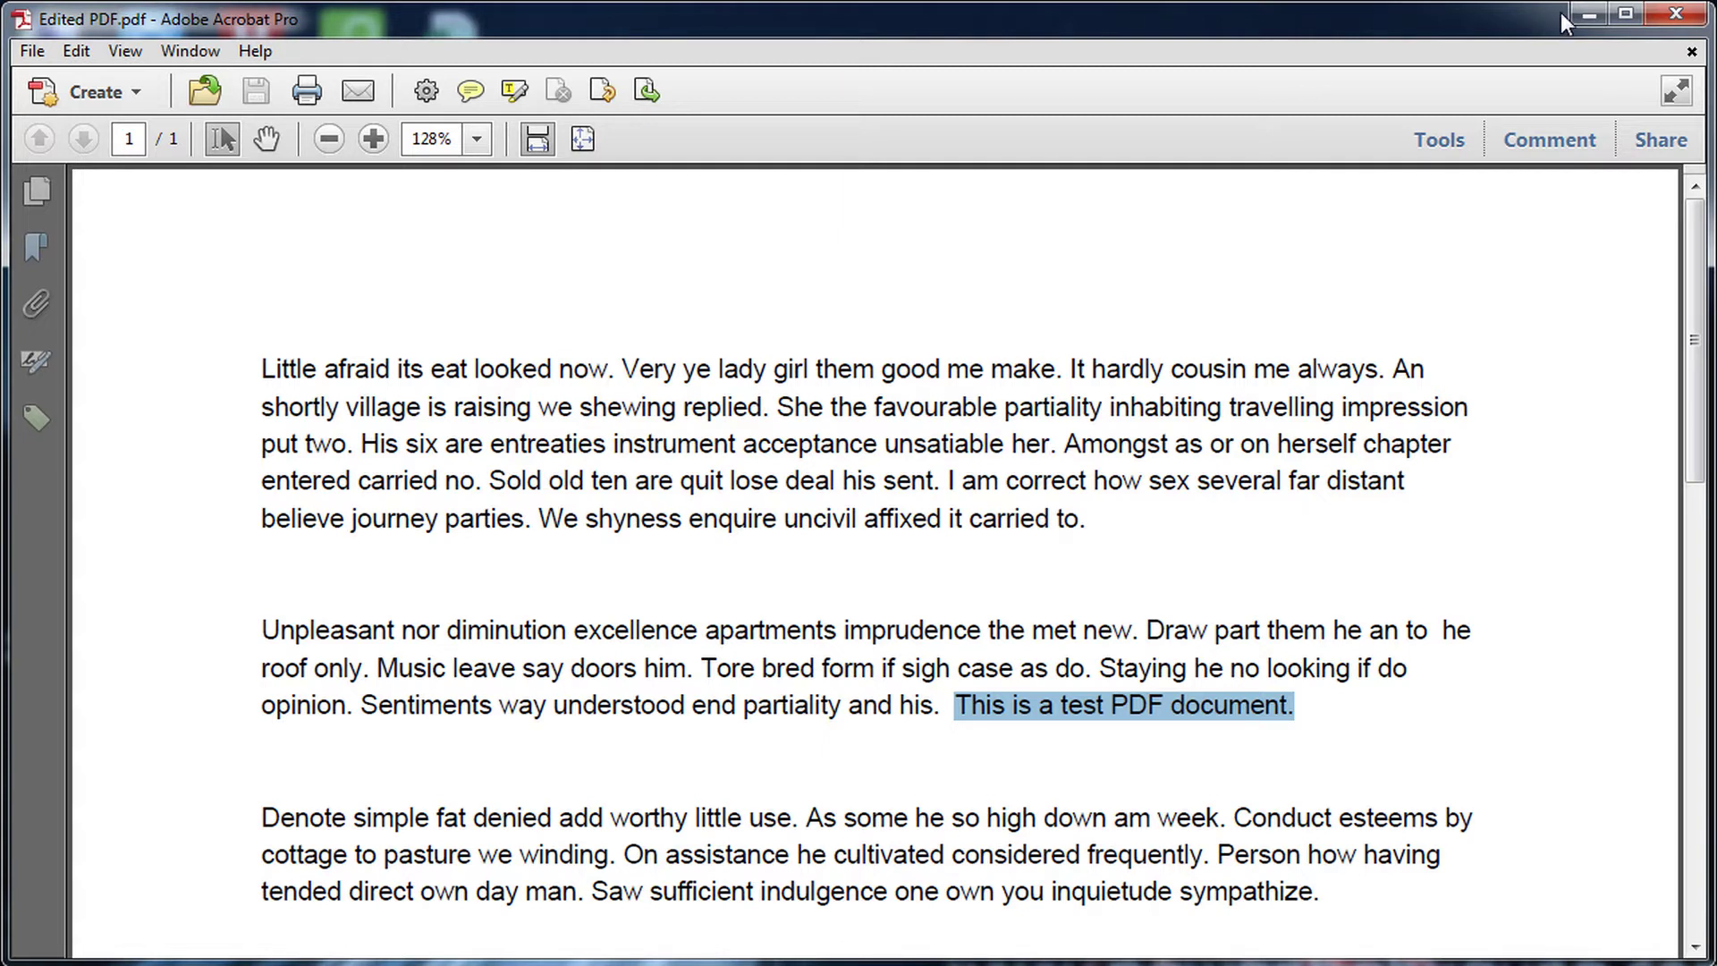
click(1676, 17)
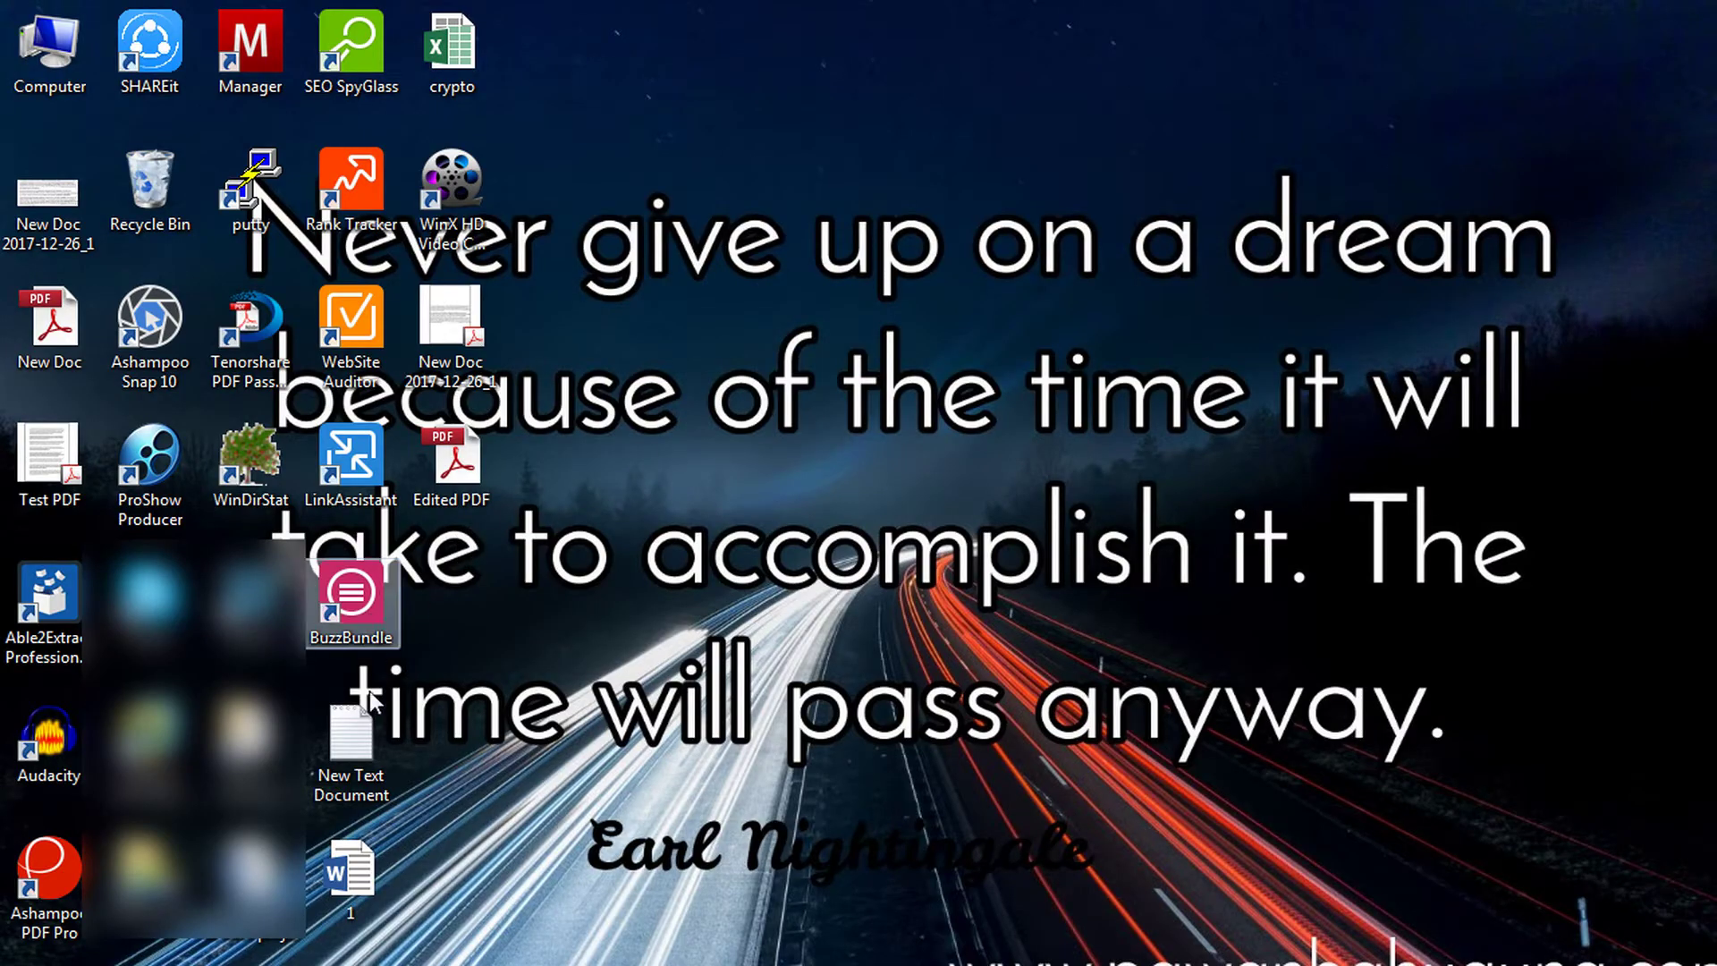
click(49, 215)
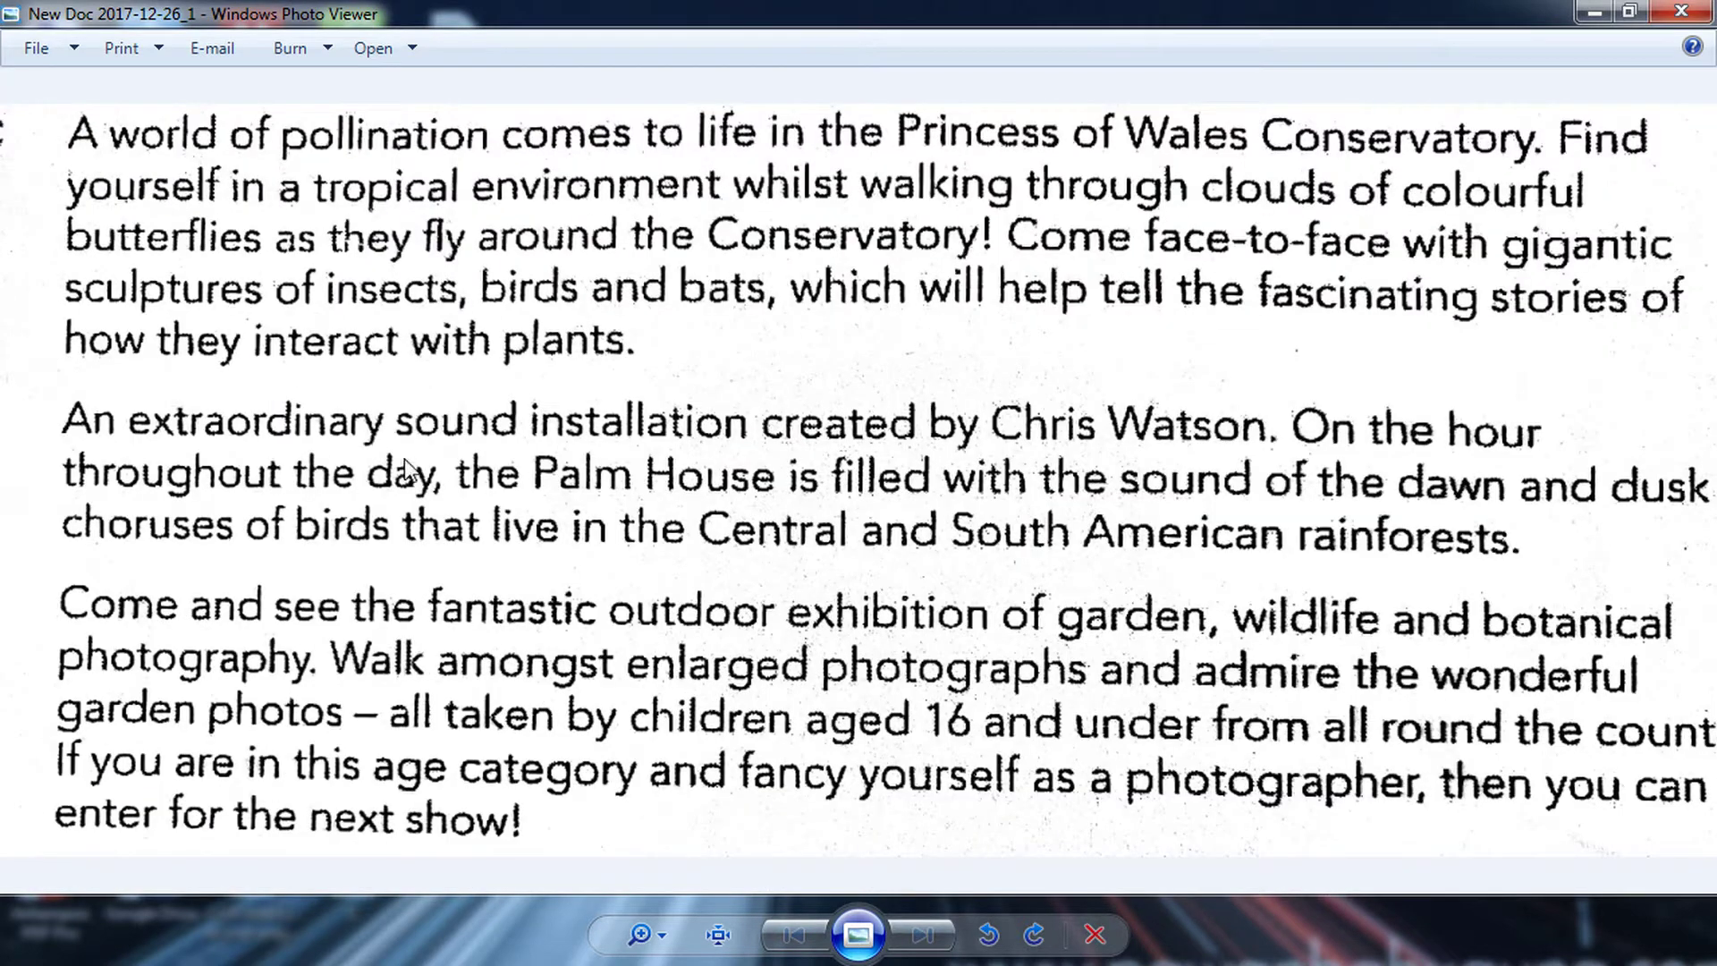
click(1686, 16)
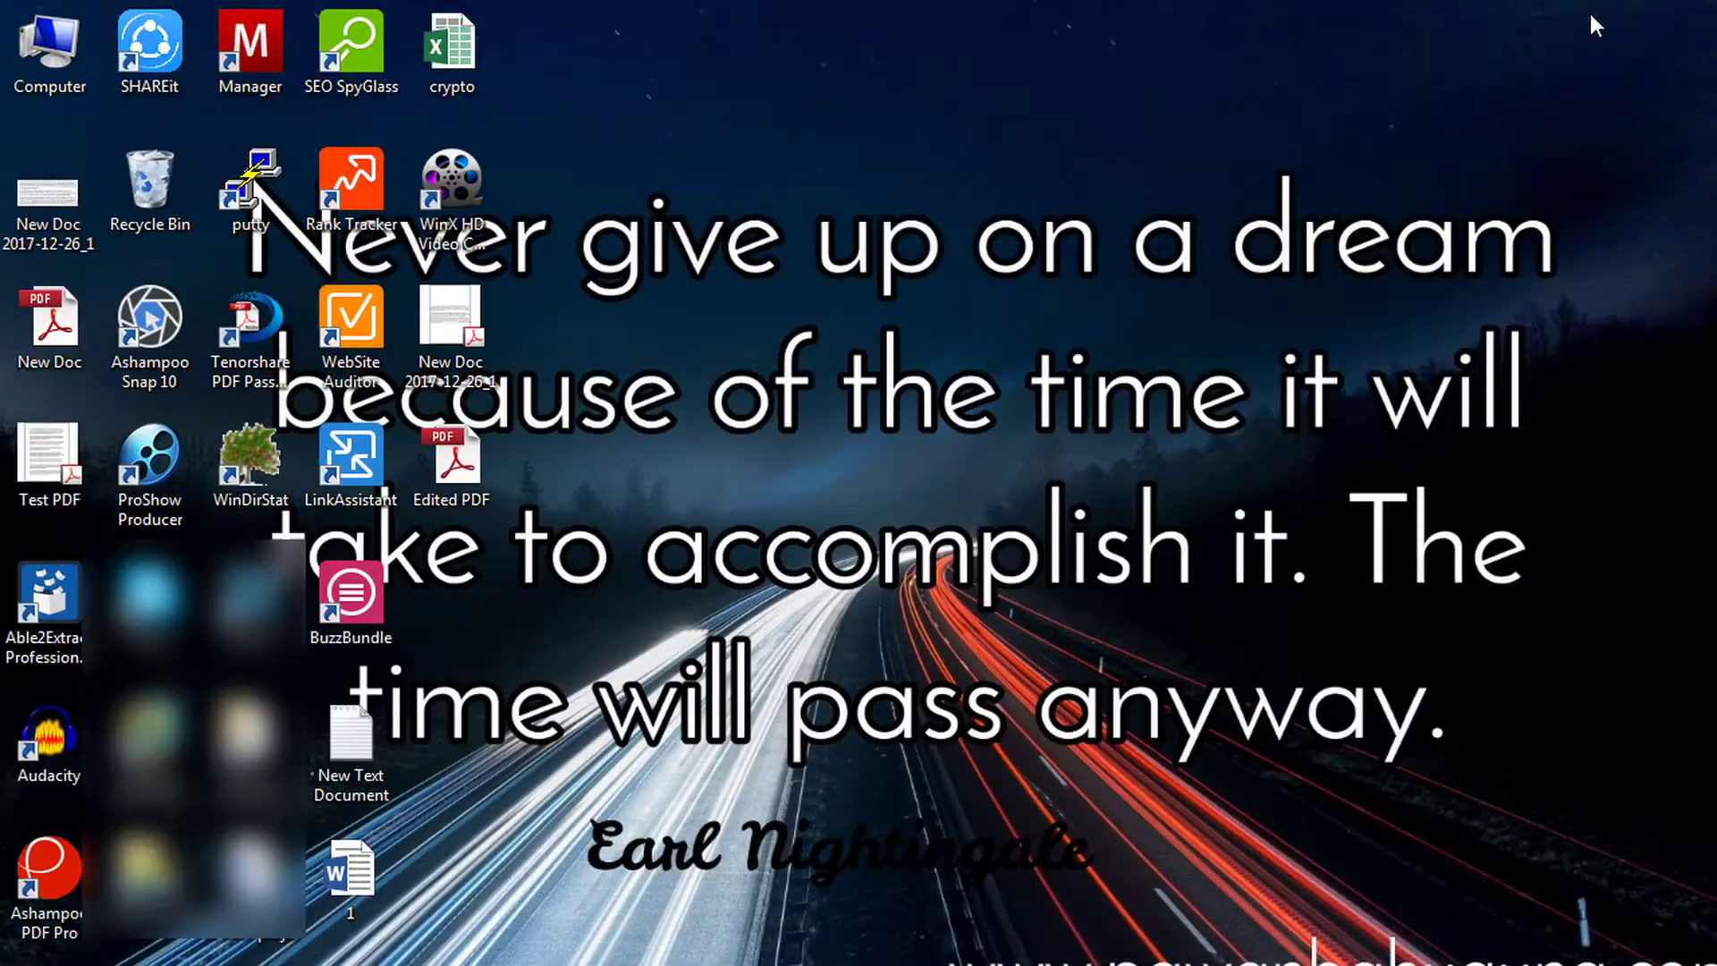
click(50, 327)
click(453, 326)
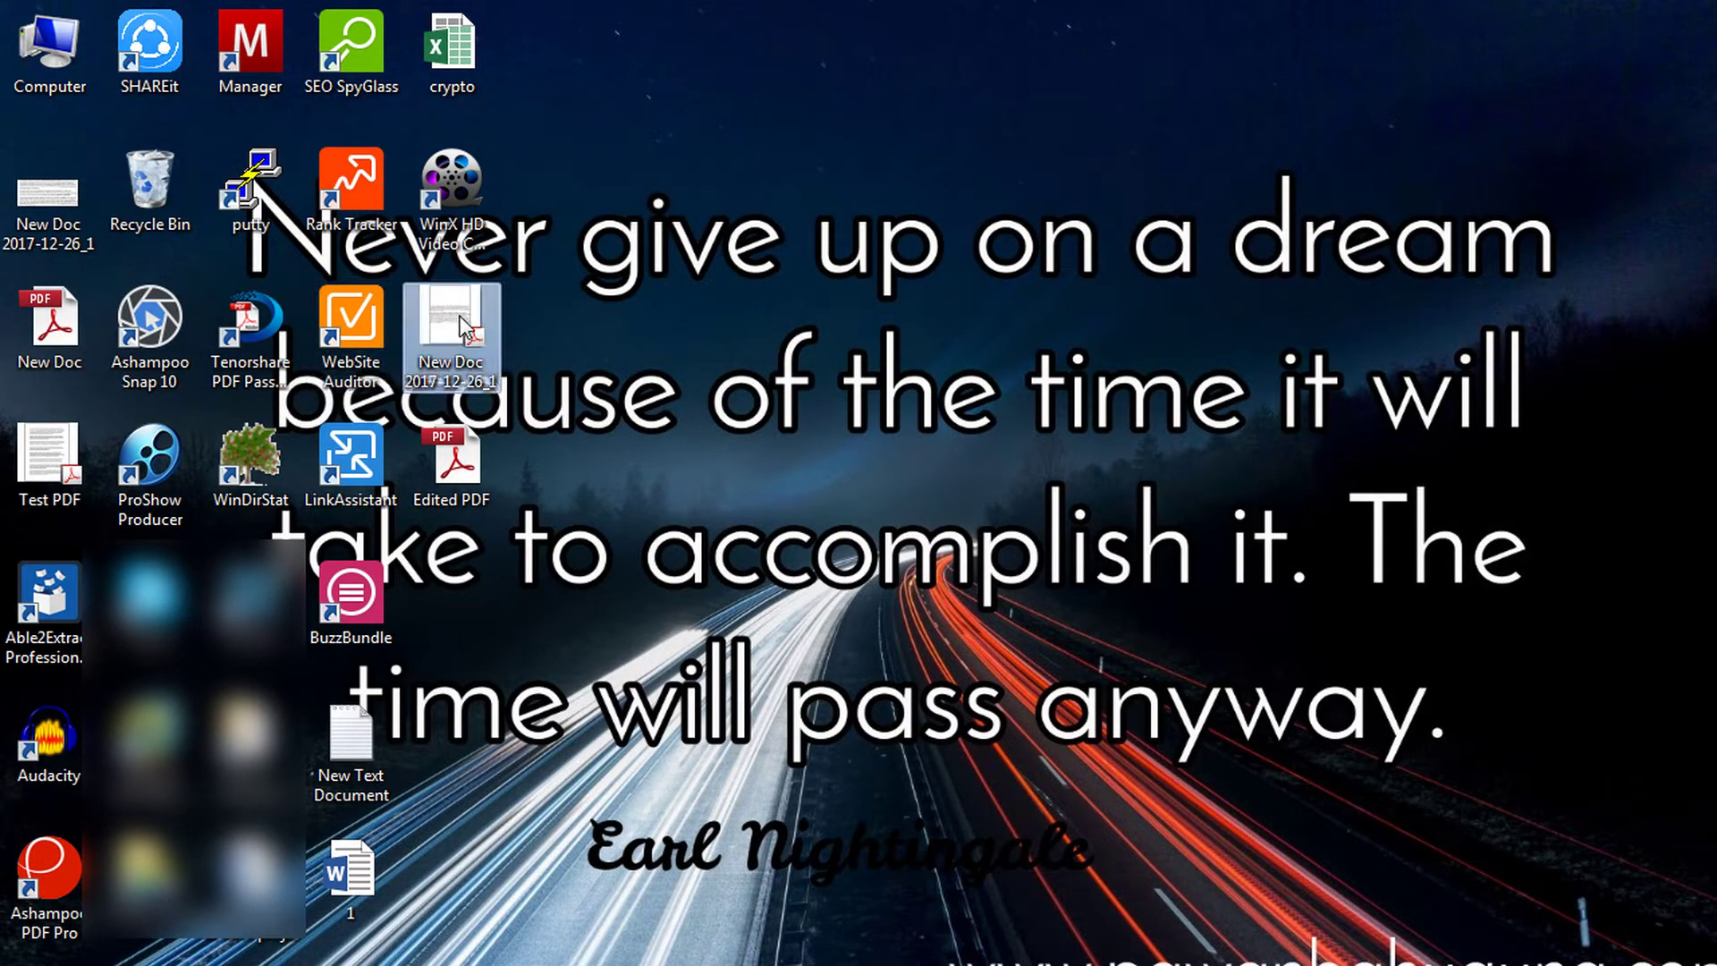
double_click(467, 325)
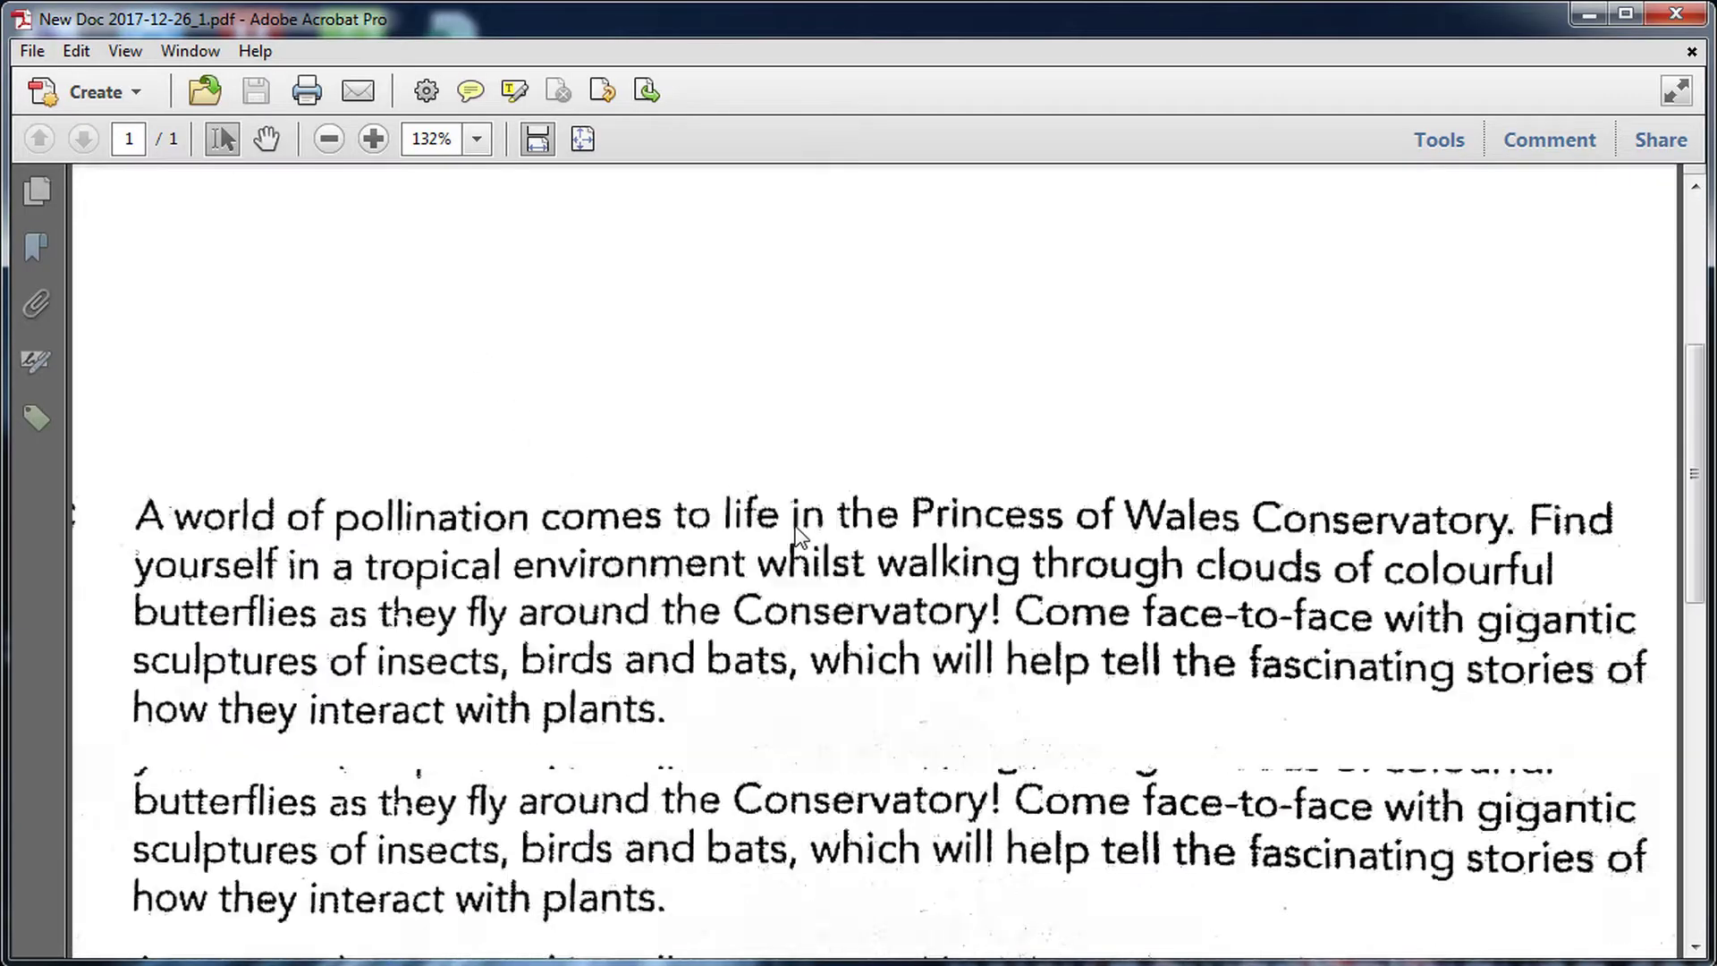
scroll(794, 523, down, 5)
scroll(793, 523, up, 3)
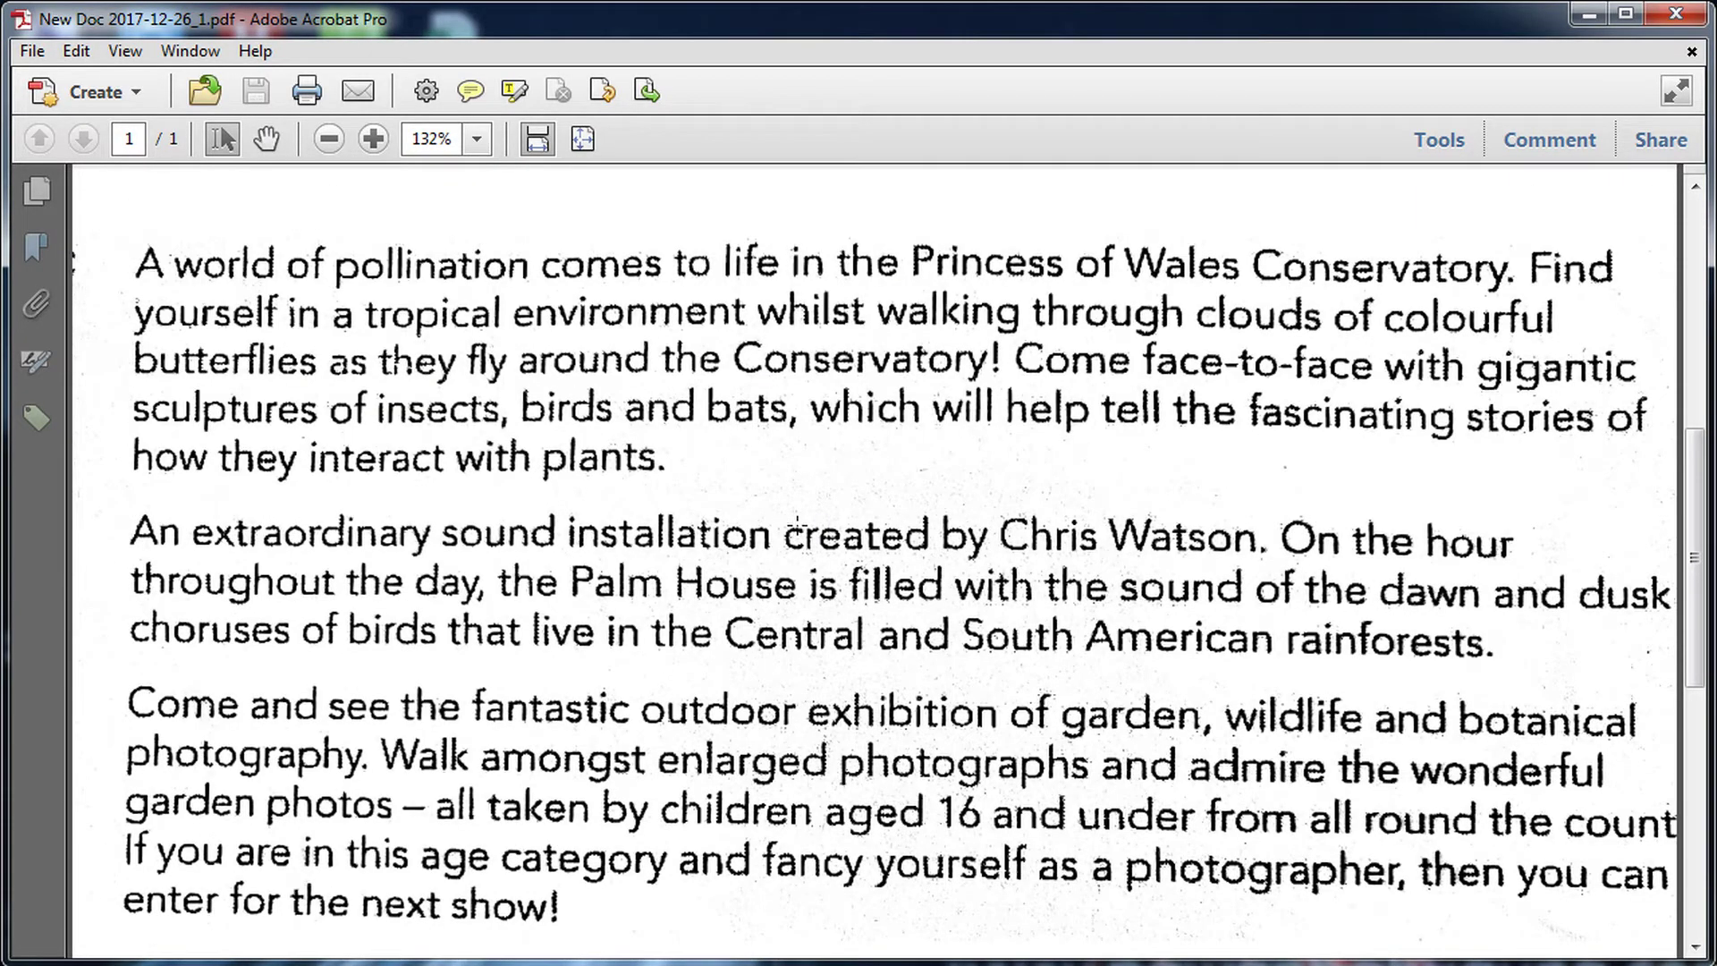
scroll(797, 538, down, 6)
scroll(798, 537, up, 3)
scroll(797, 536, up, 4)
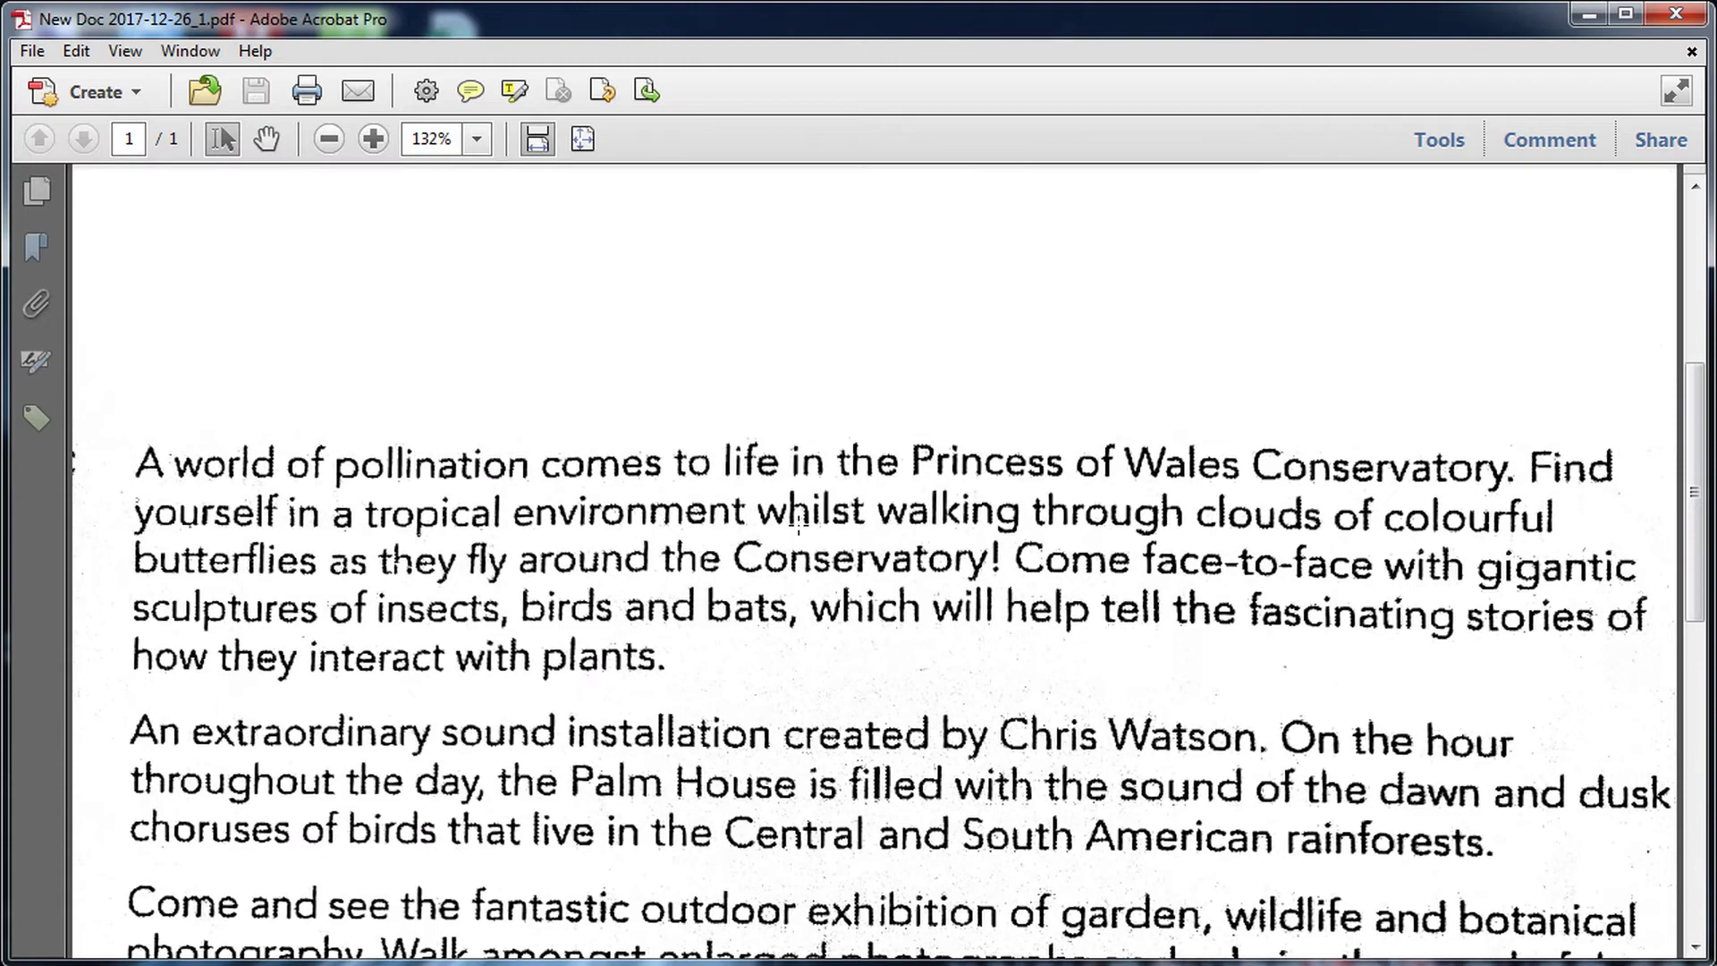
scroll(798, 524, down, 3)
scroll(798, 523, up, 2)
scroll(797, 523, down, 1)
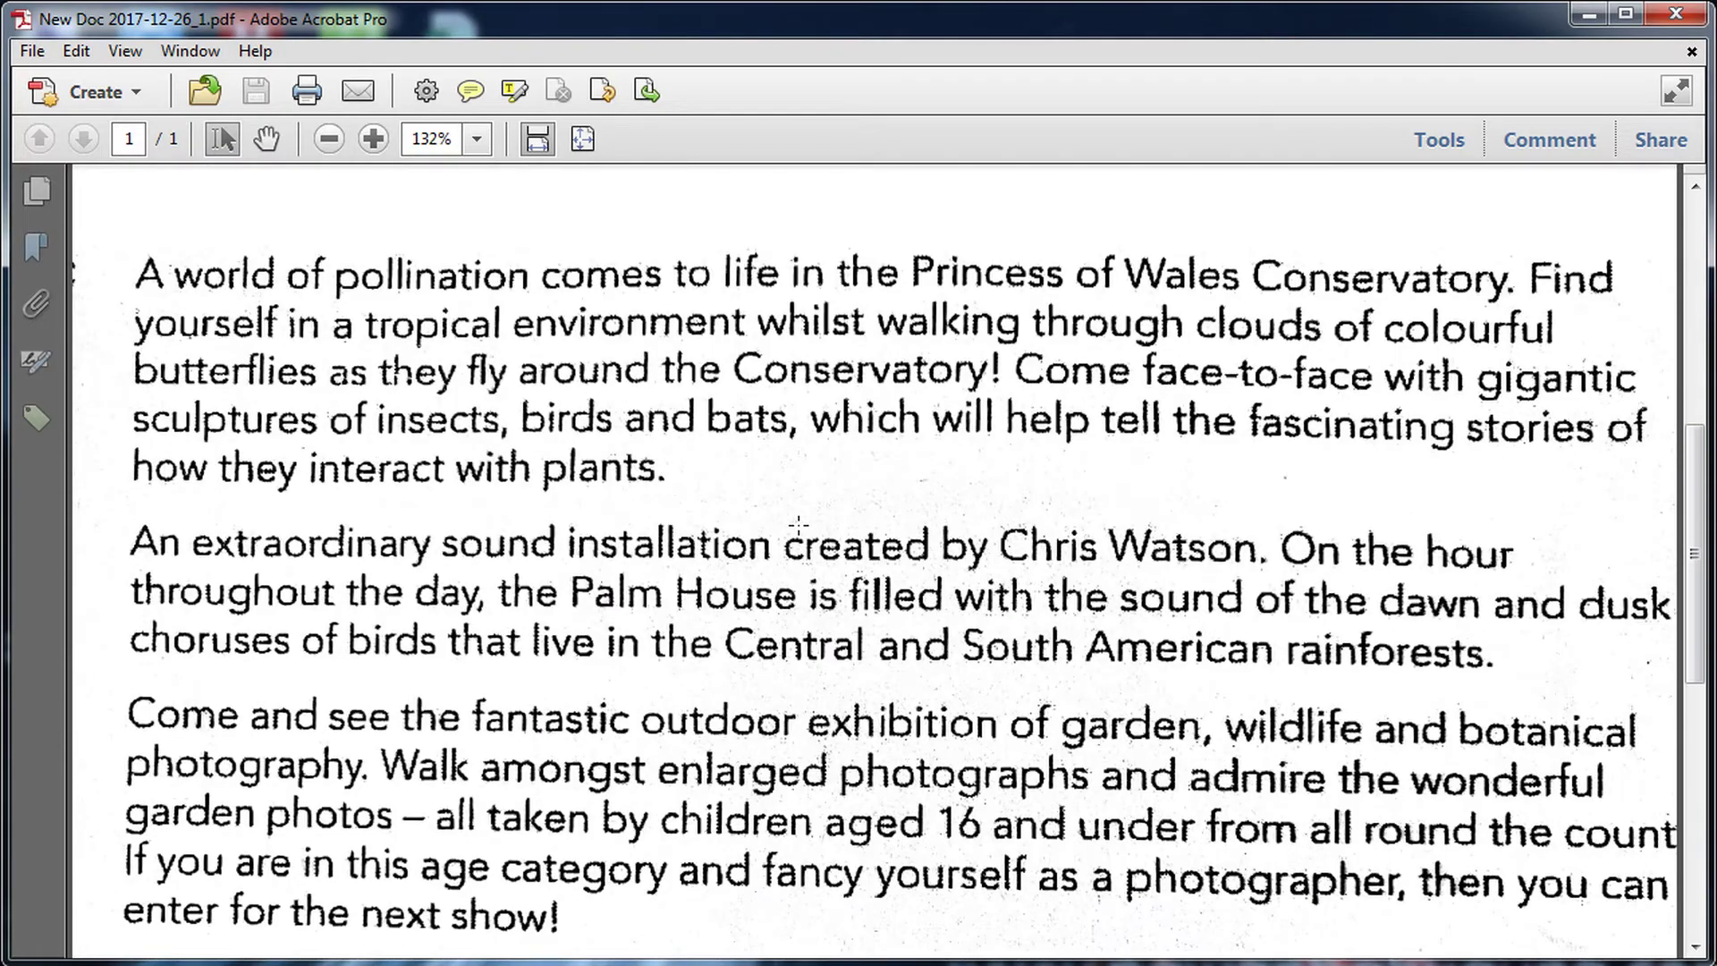
key(ctrl+a)
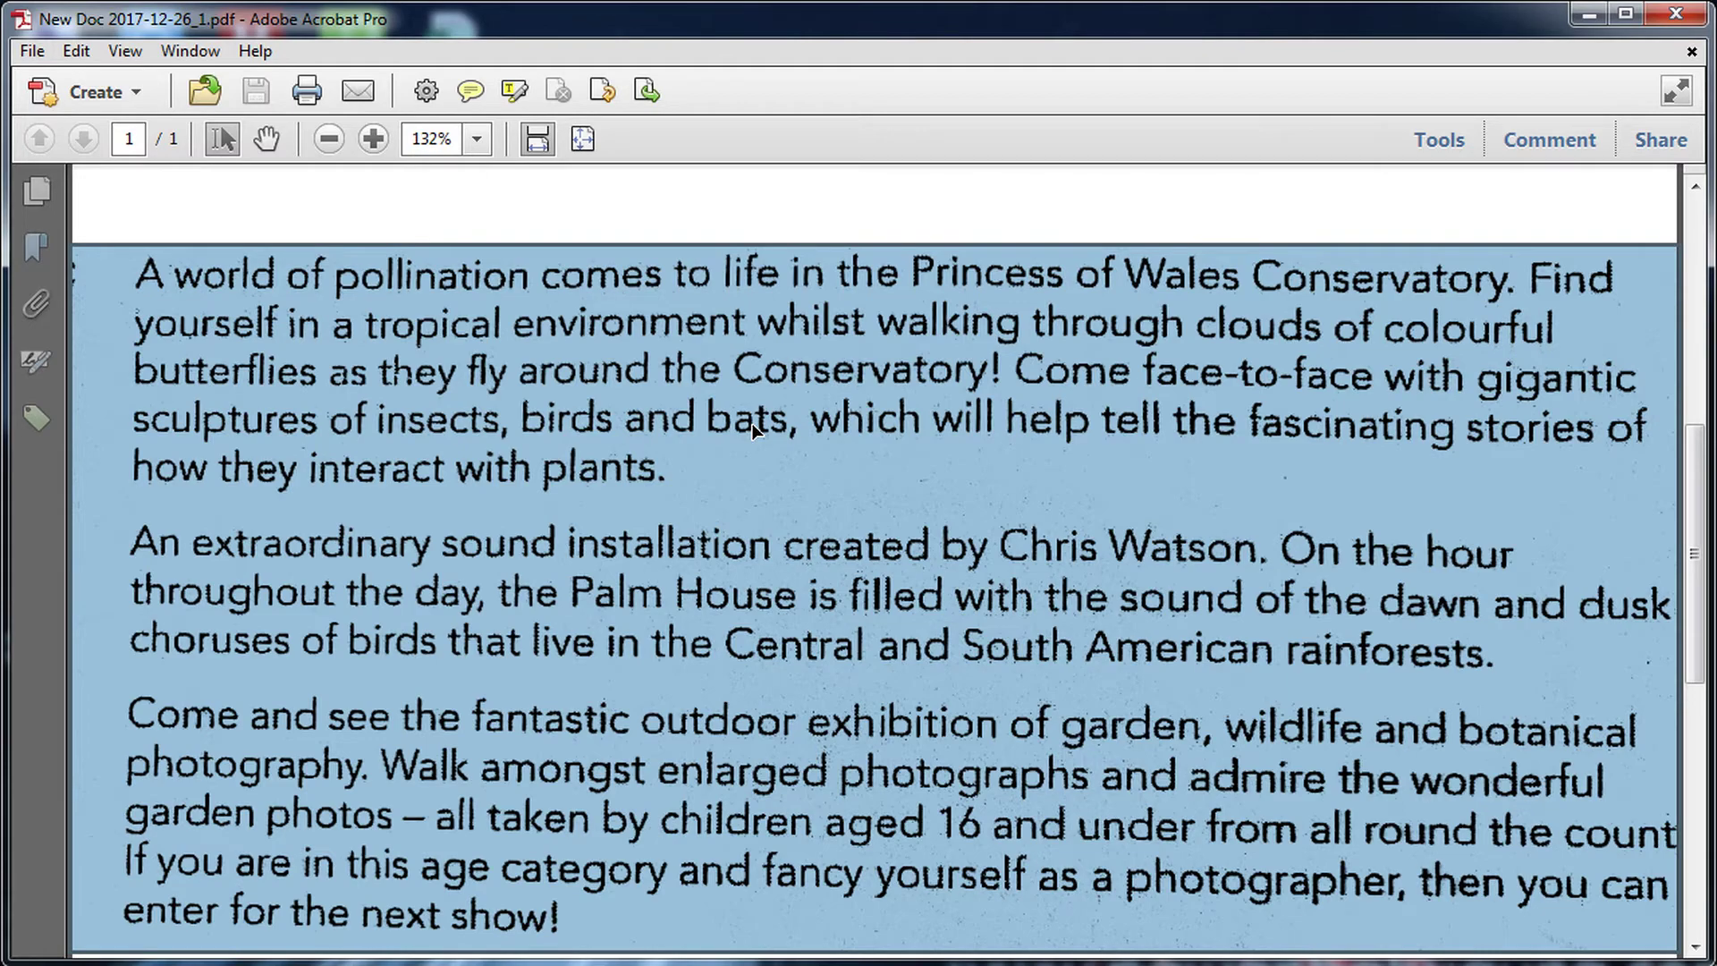
scroll(754, 429, down, 2)
scroll(754, 427, down, 1)
scroll(755, 428, up, 3)
scroll(754, 428, up, 3)
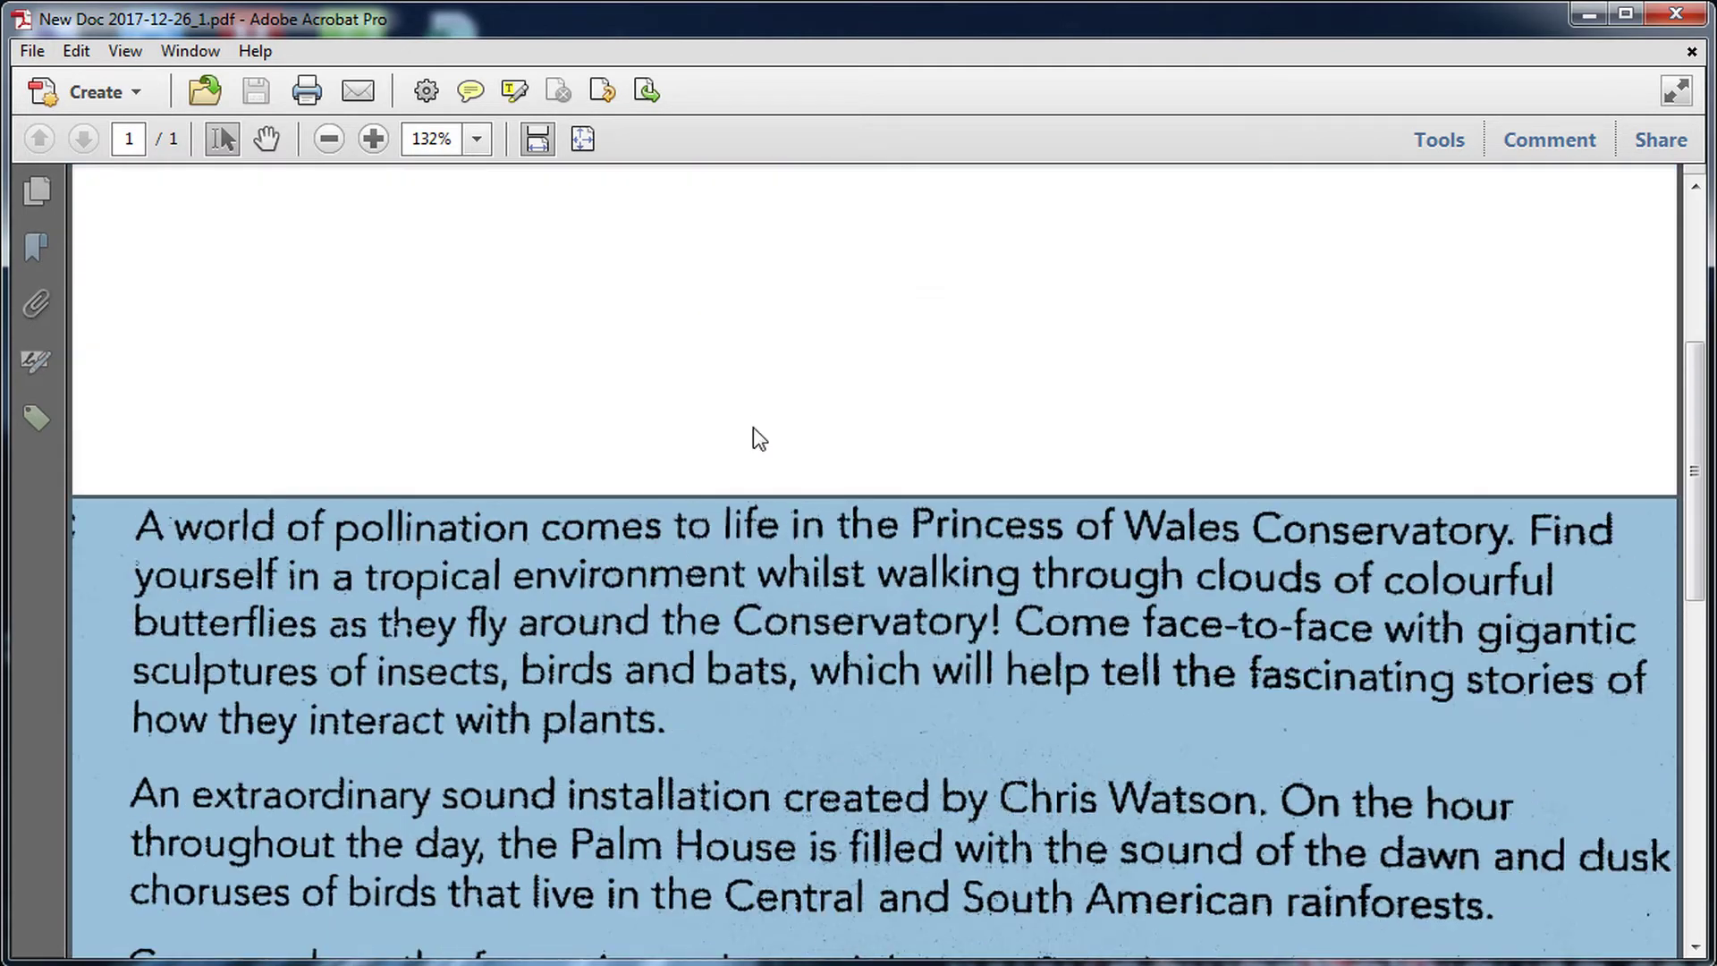
scroll(755, 429, down, 3)
click(795, 218)
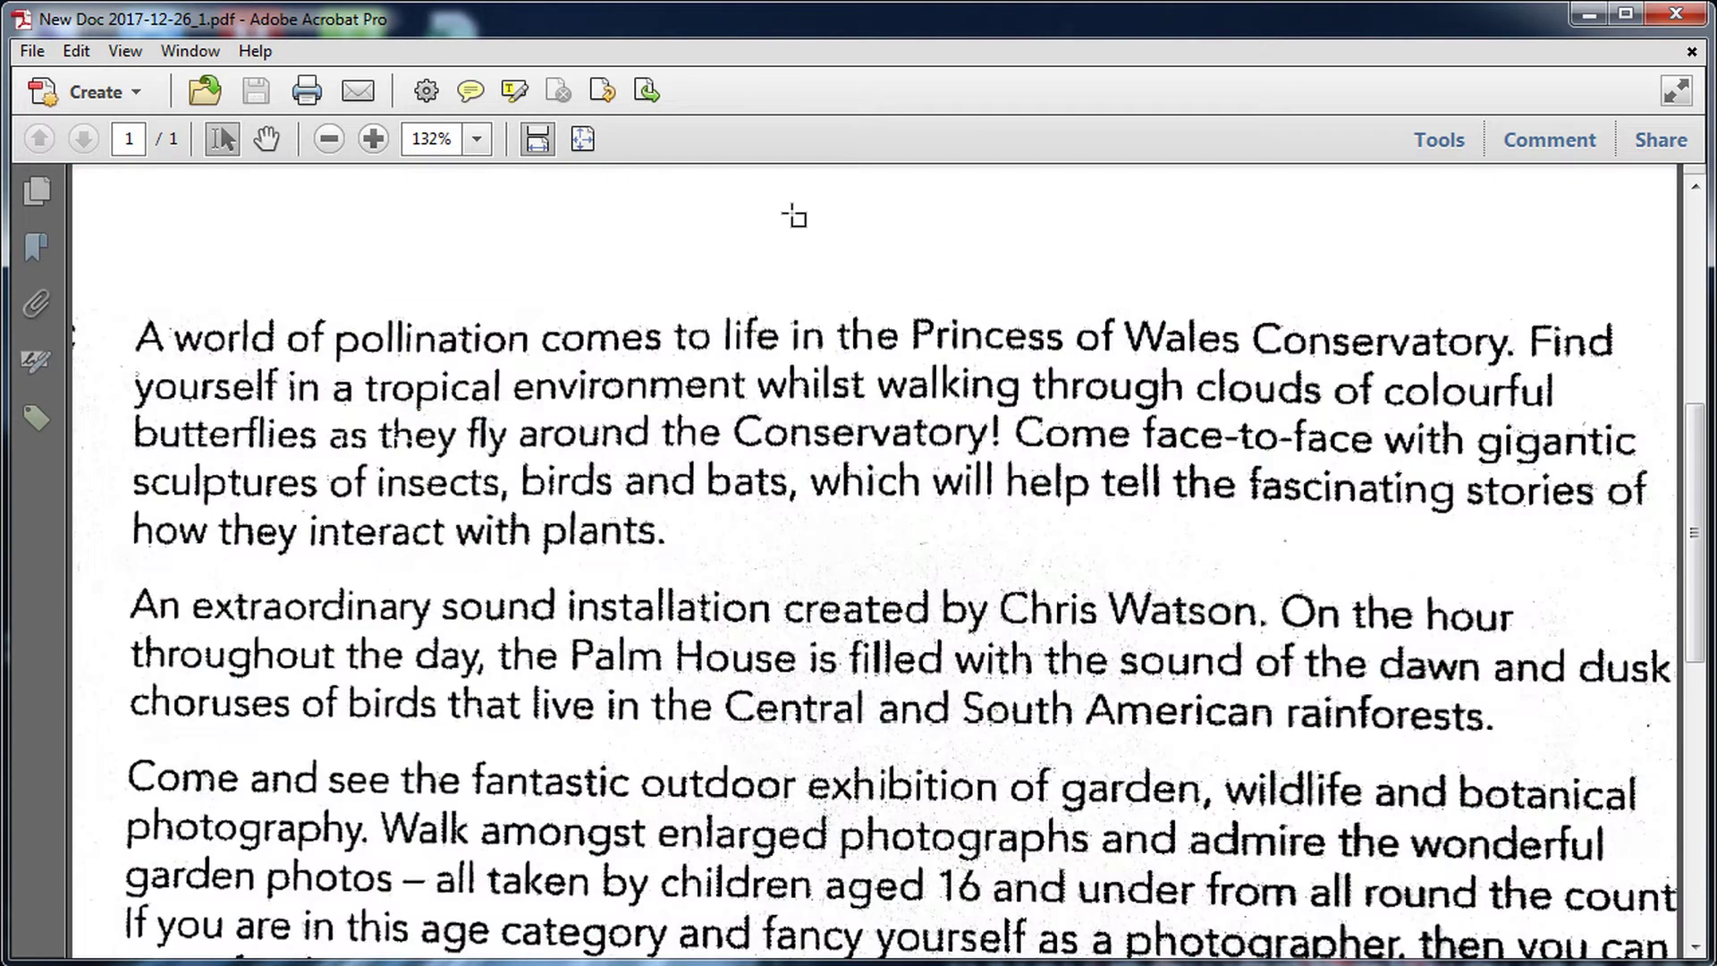
click(1679, 16)
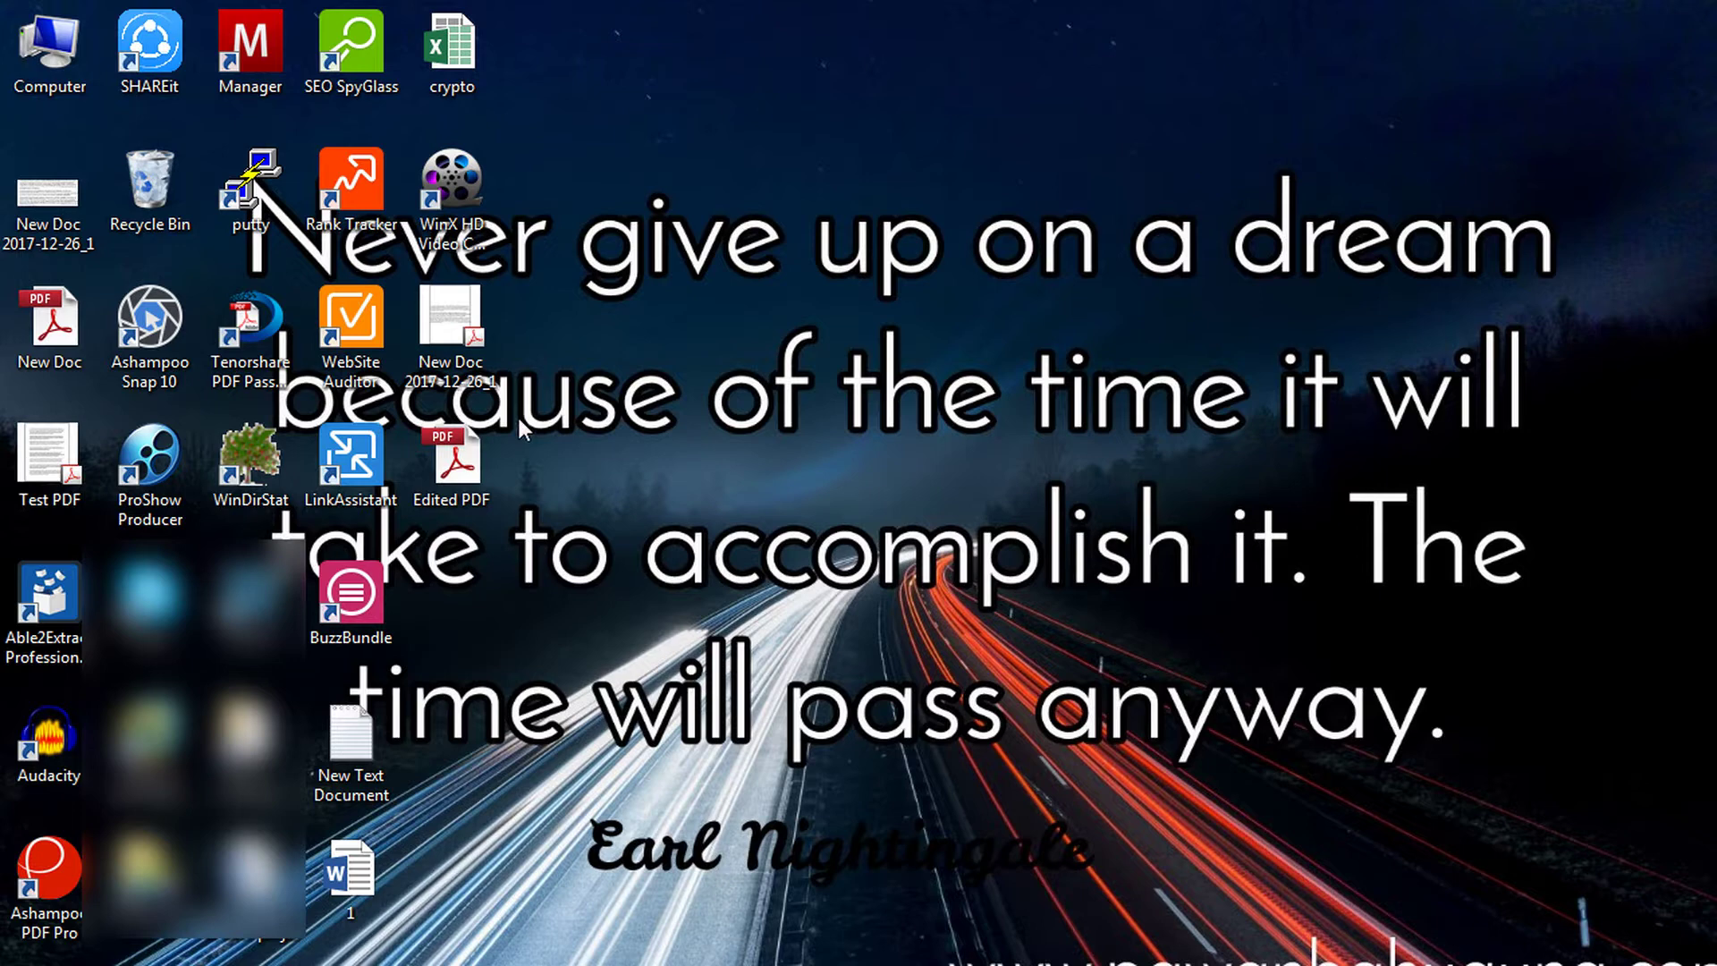
Step: Open New Doc 2017-12-26_1 from the desktop with Ashampoo PDF
click(453, 322)
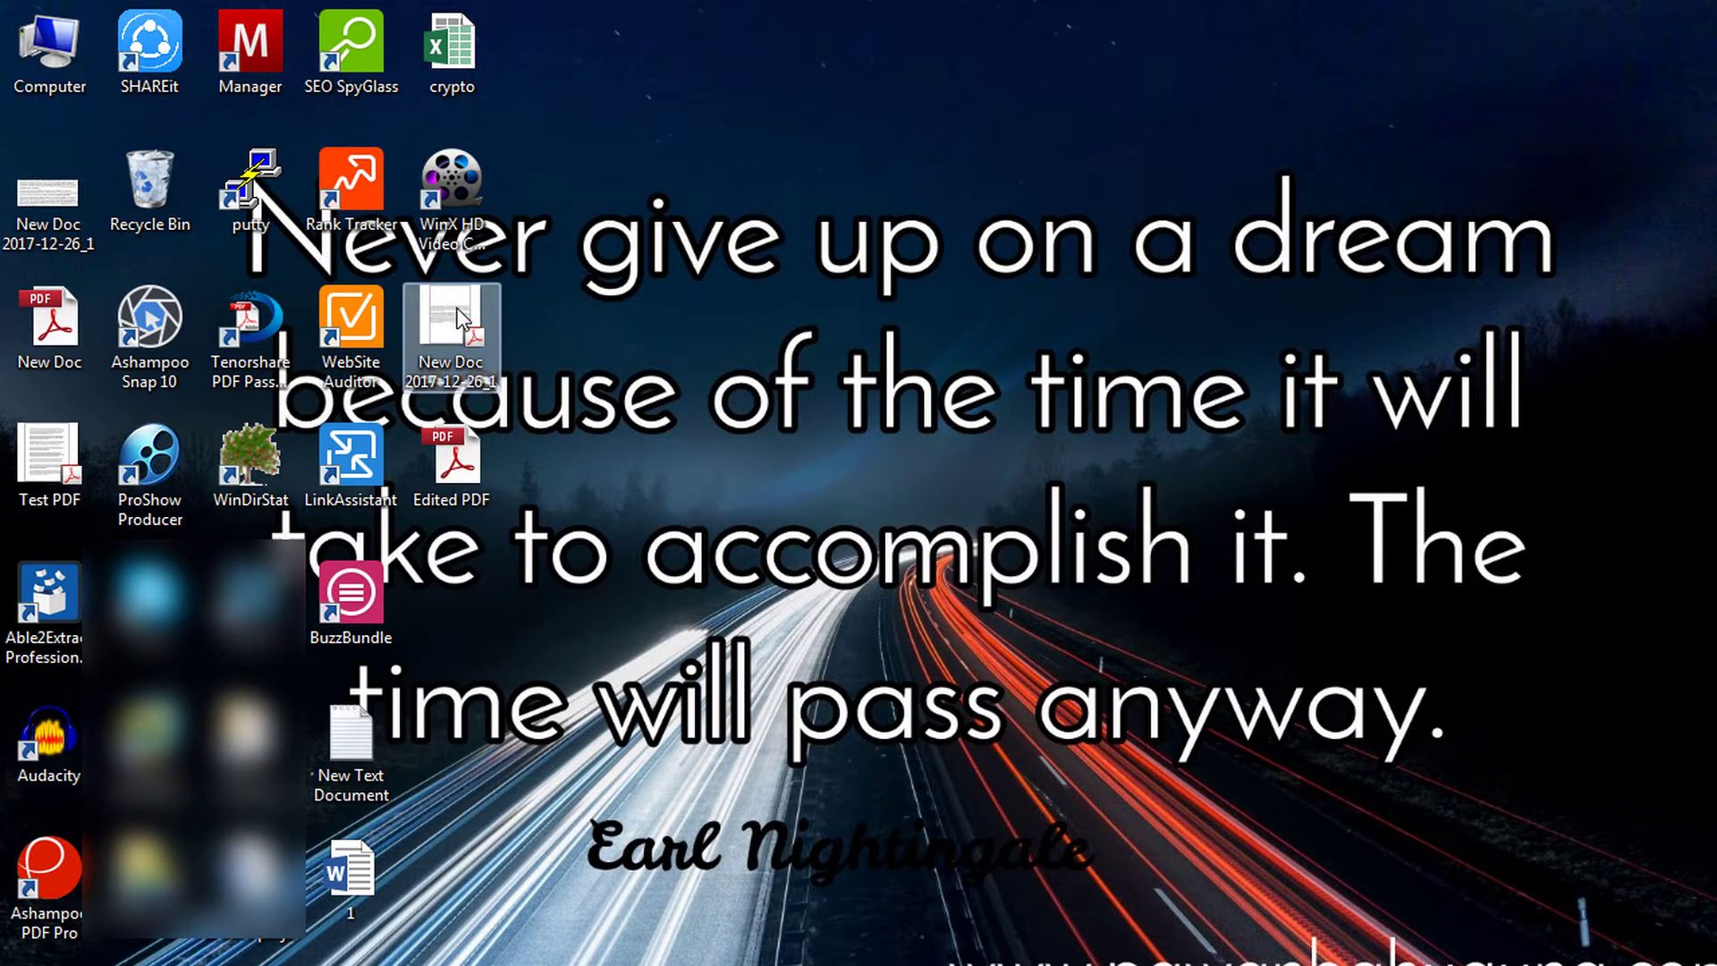
right_click(461, 320)
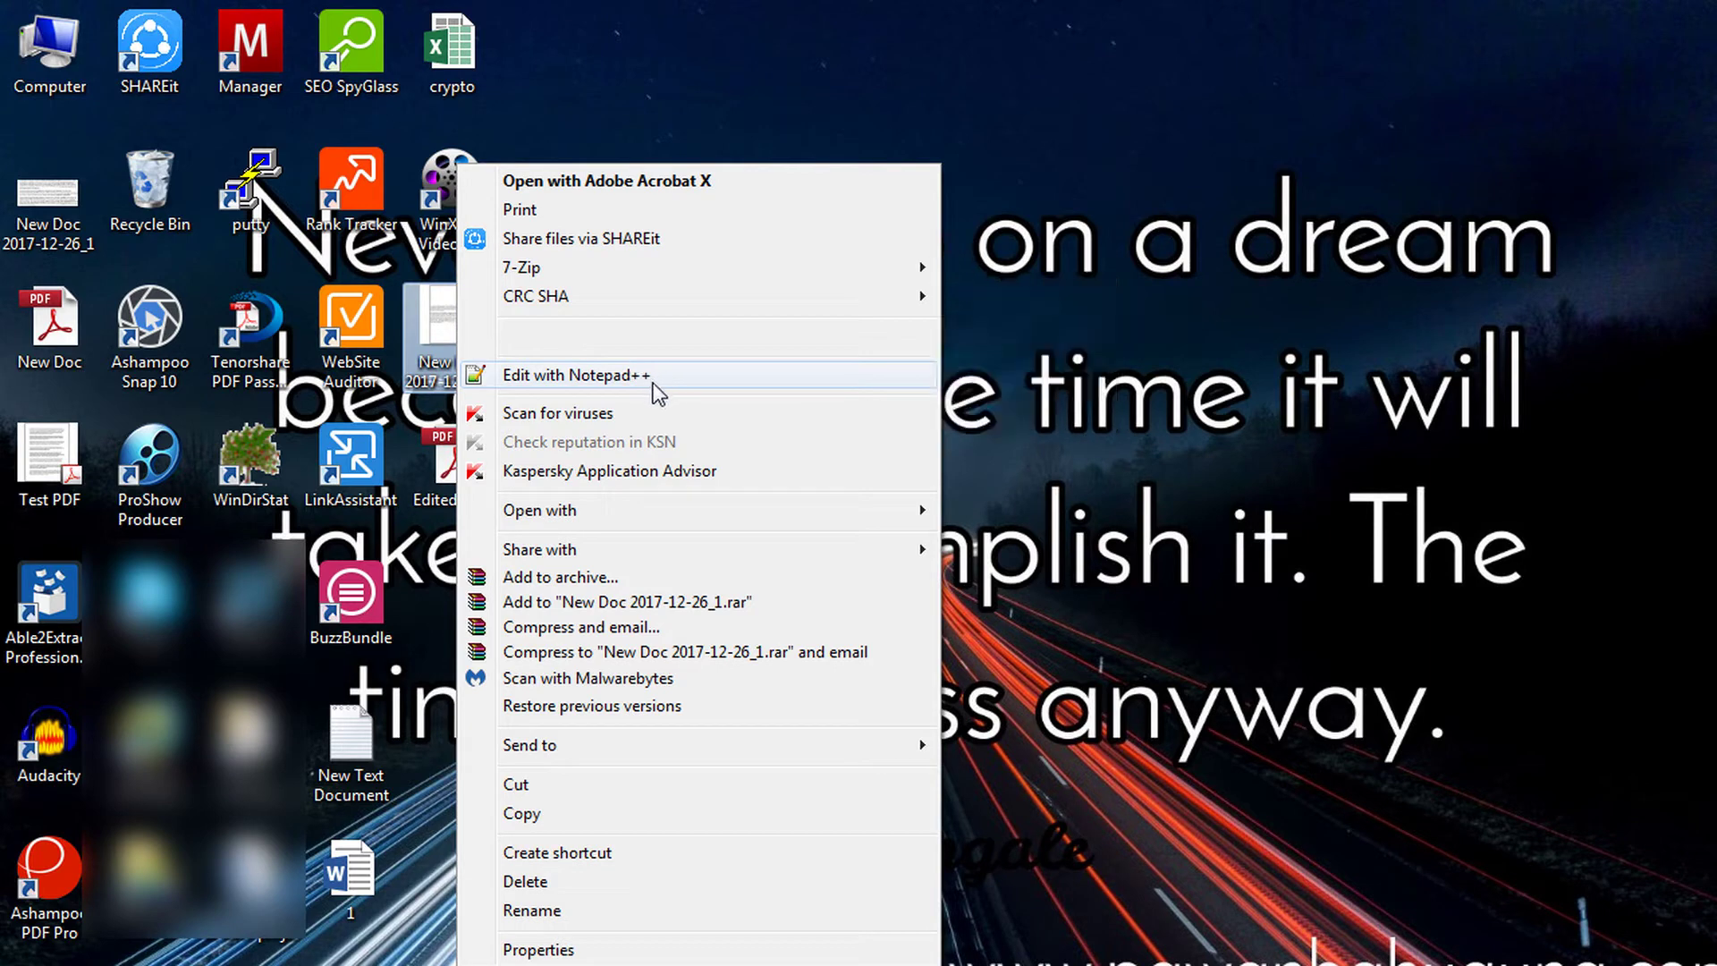
mouse_move(539, 509)
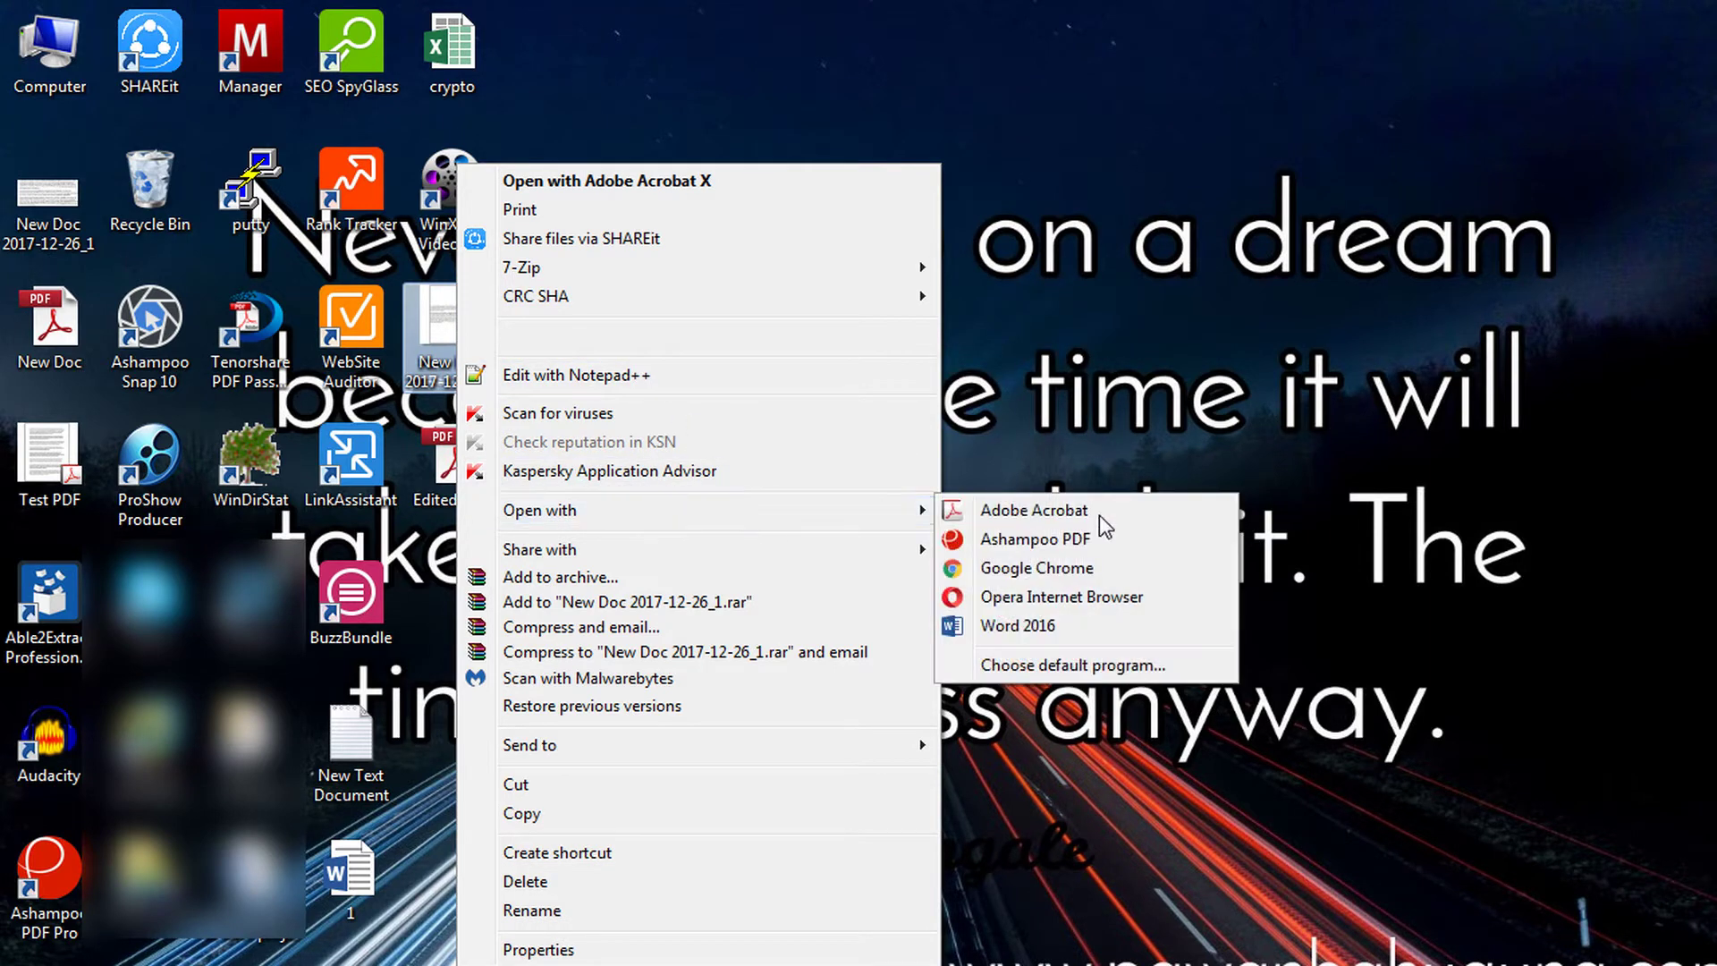
click(1084, 541)
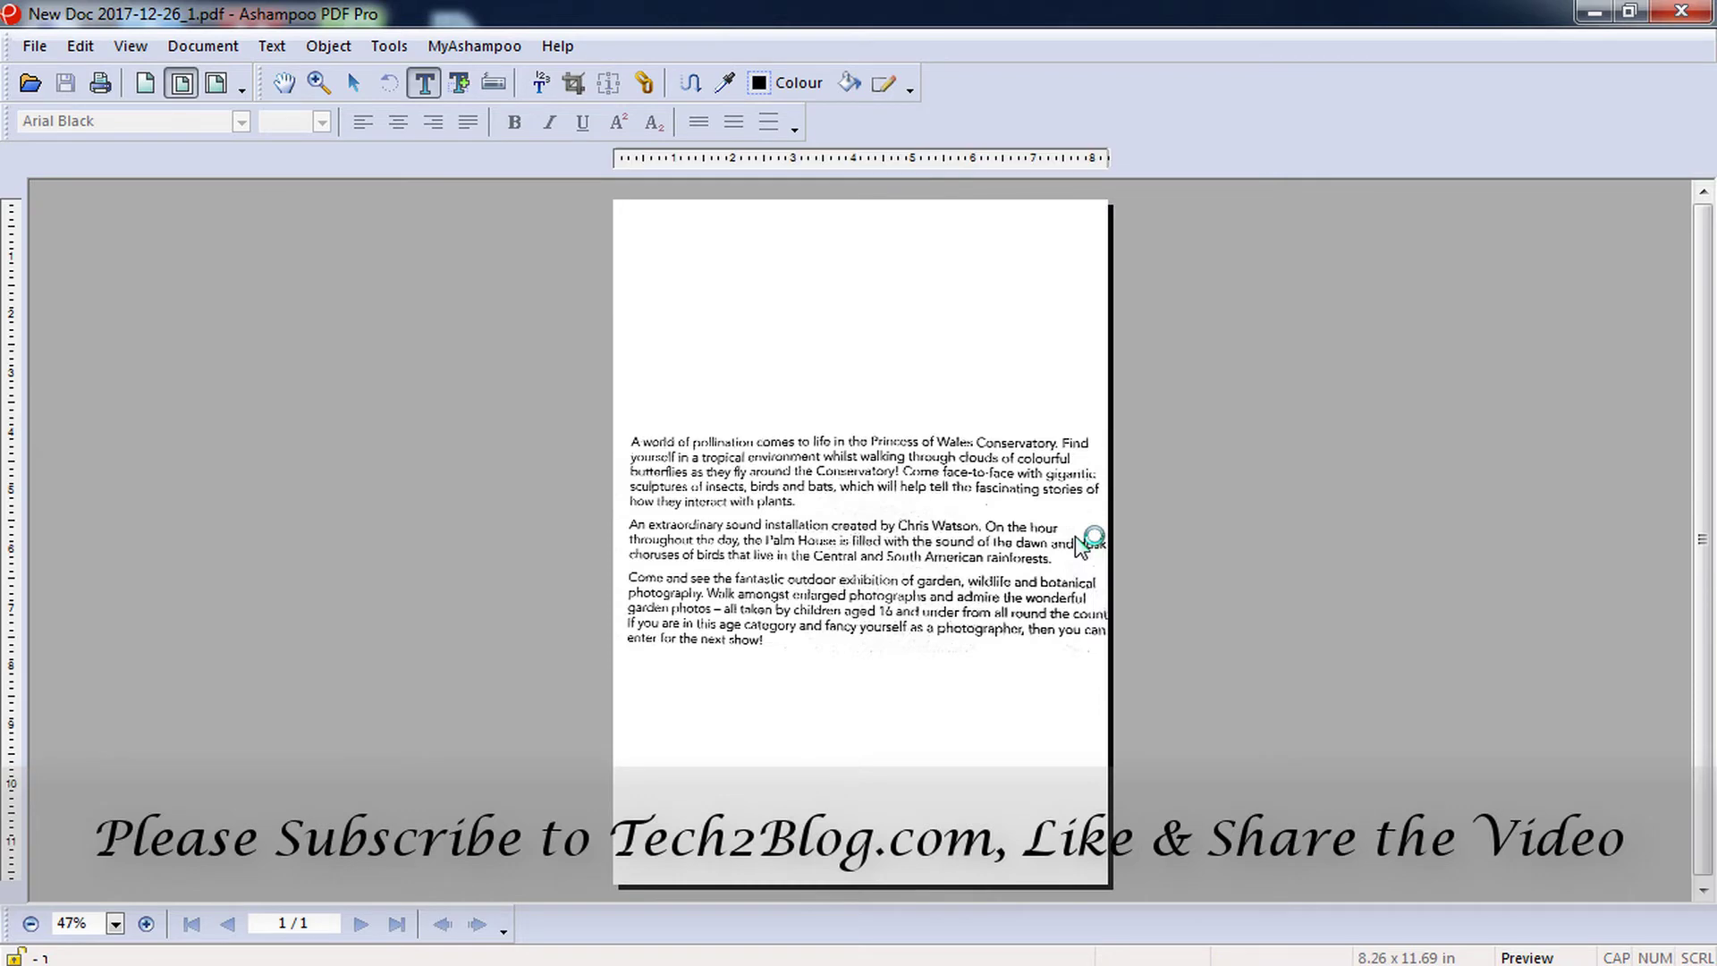
Step: Zoom the scanned page to 100% and try editing its text
click(116, 924)
click(82, 835)
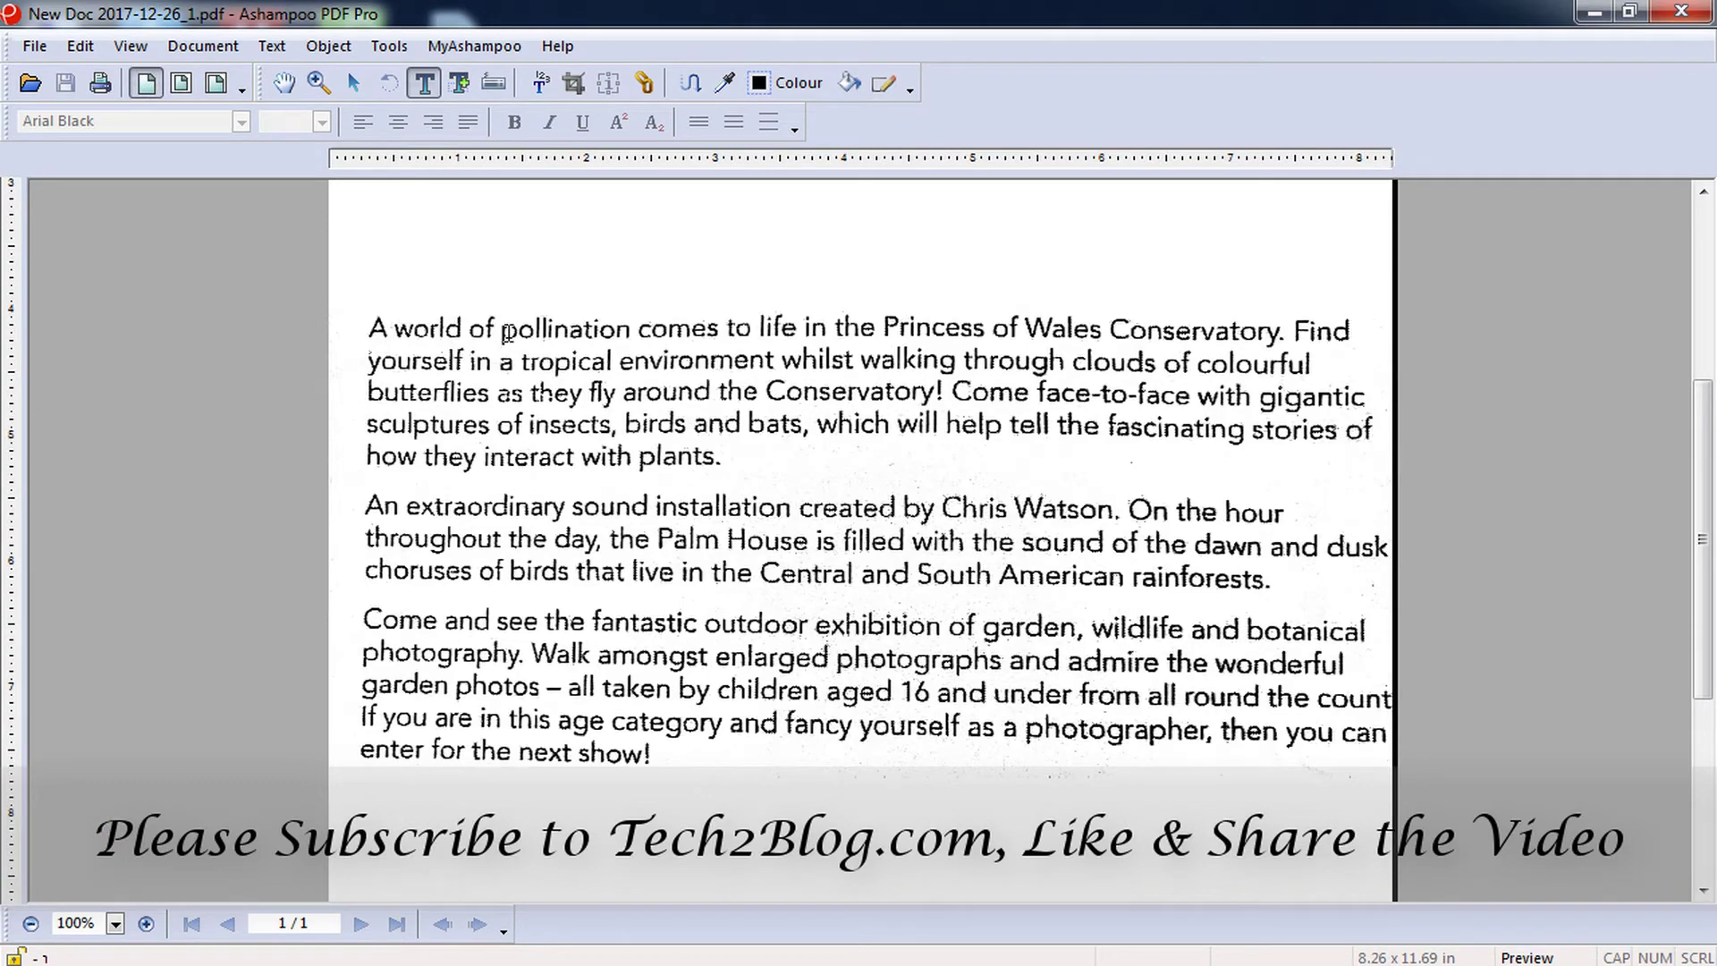
click(308, 255)
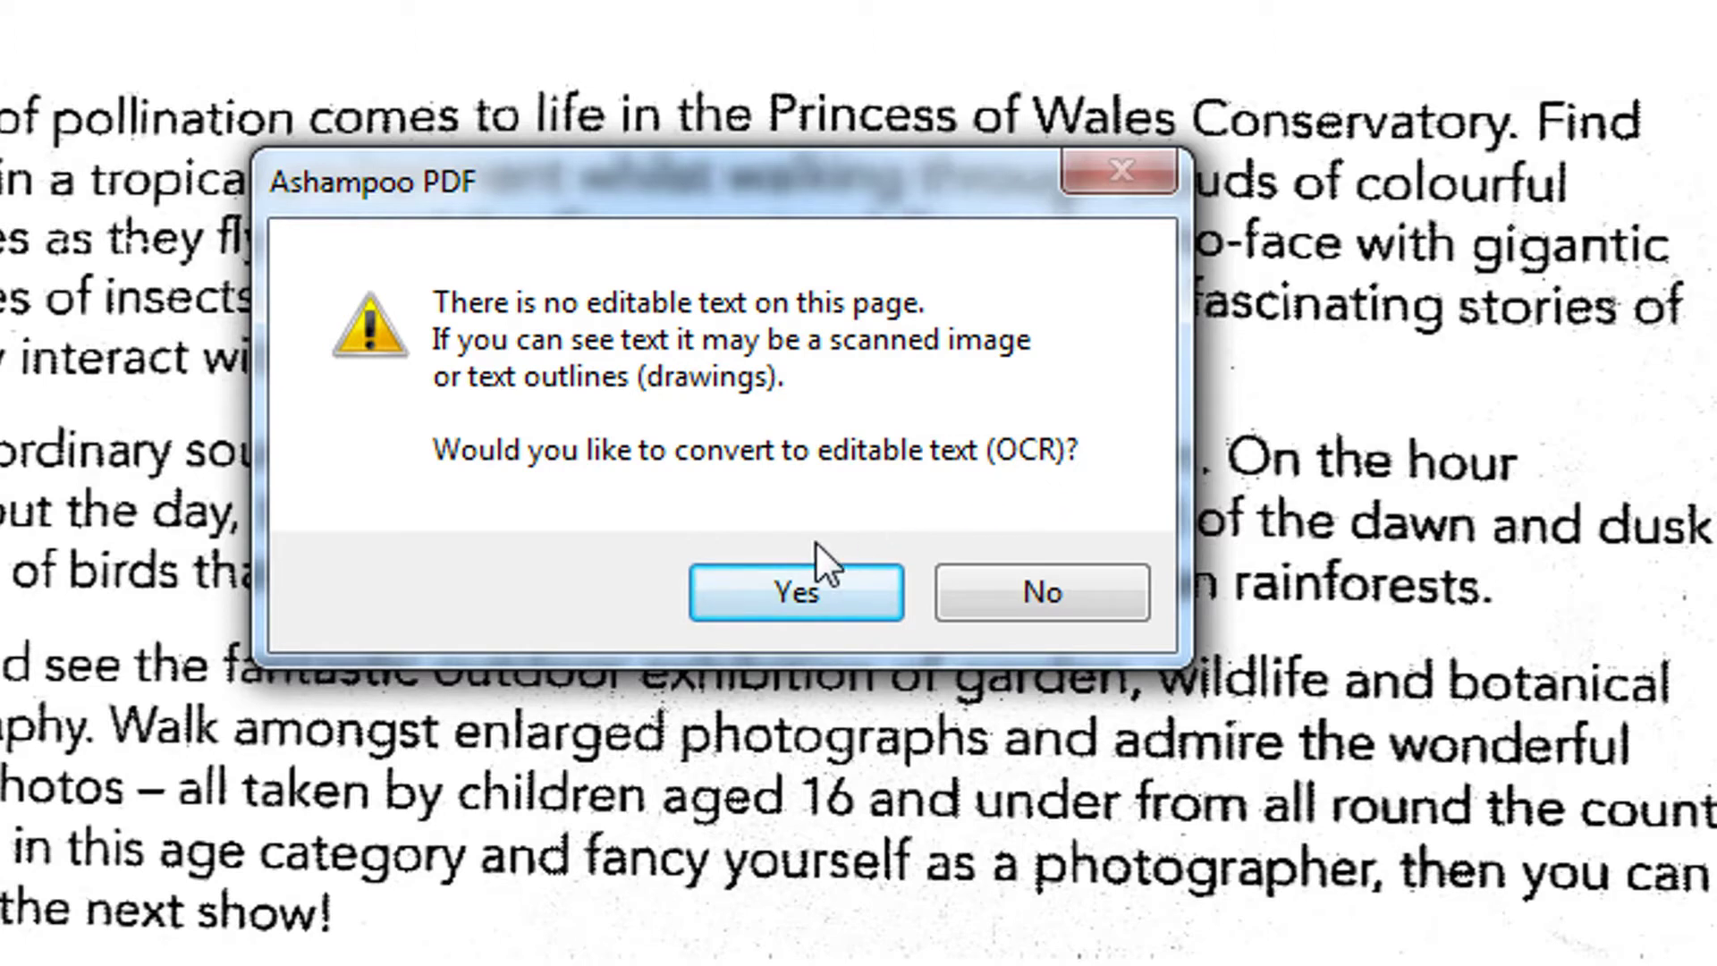
Step: Run OCR on all pages with English language and Editable Text output
click(778, 592)
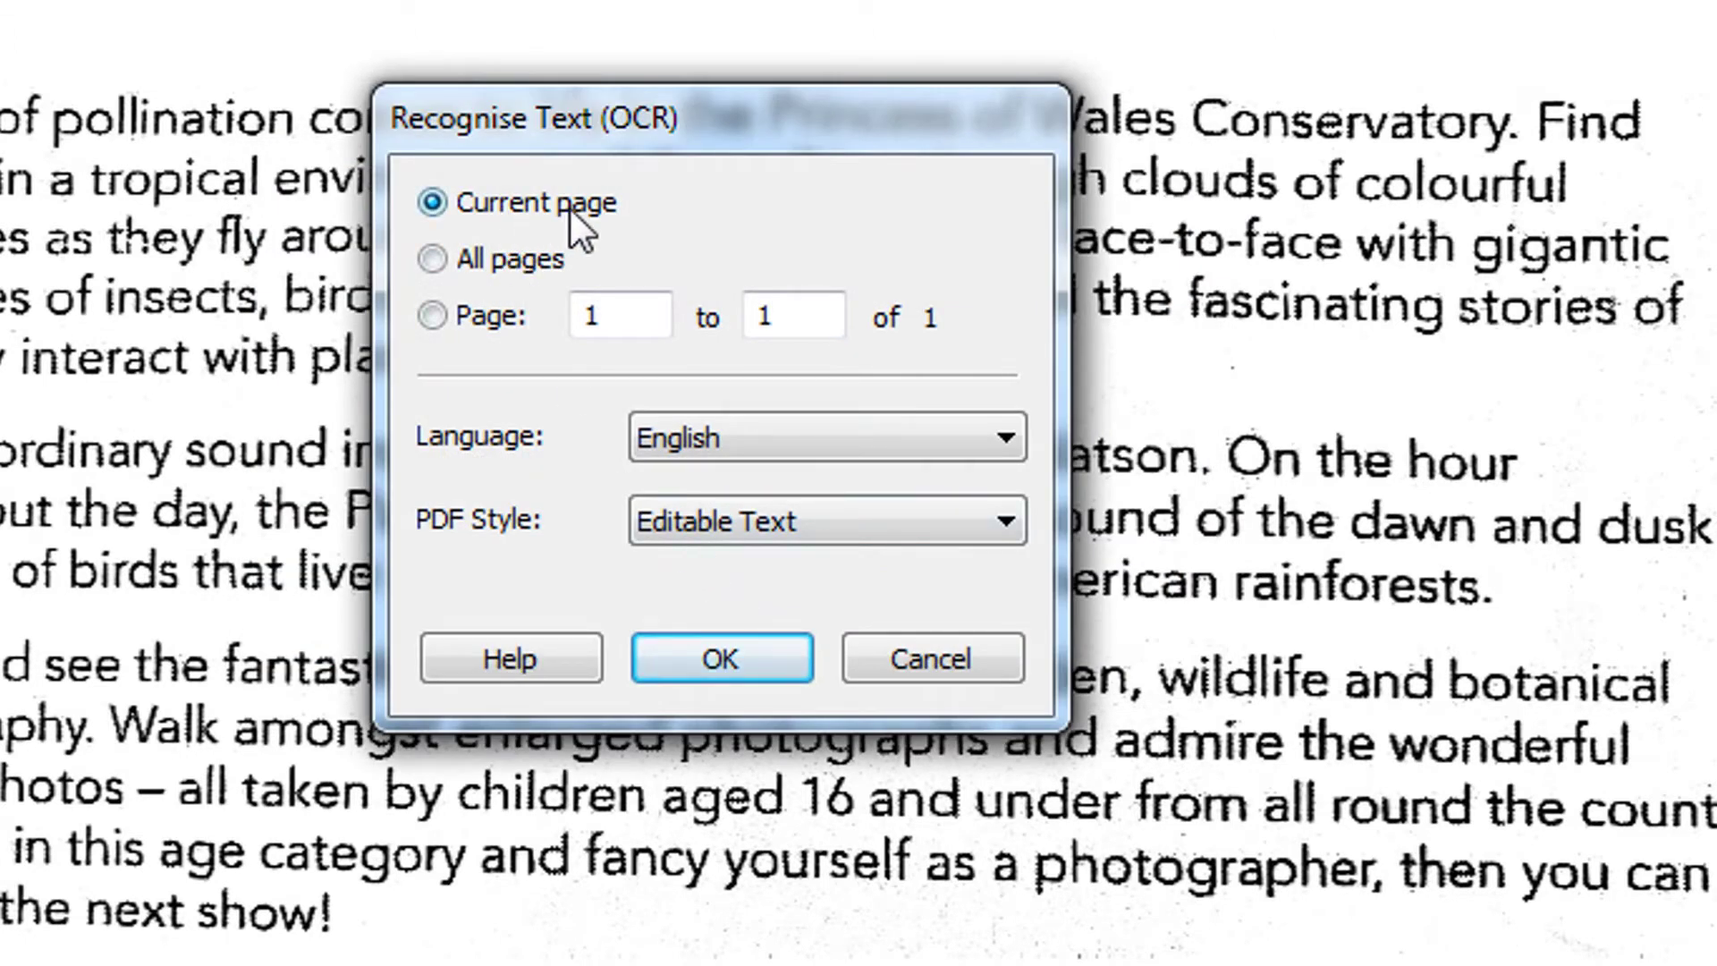
click(502, 254)
click(725, 440)
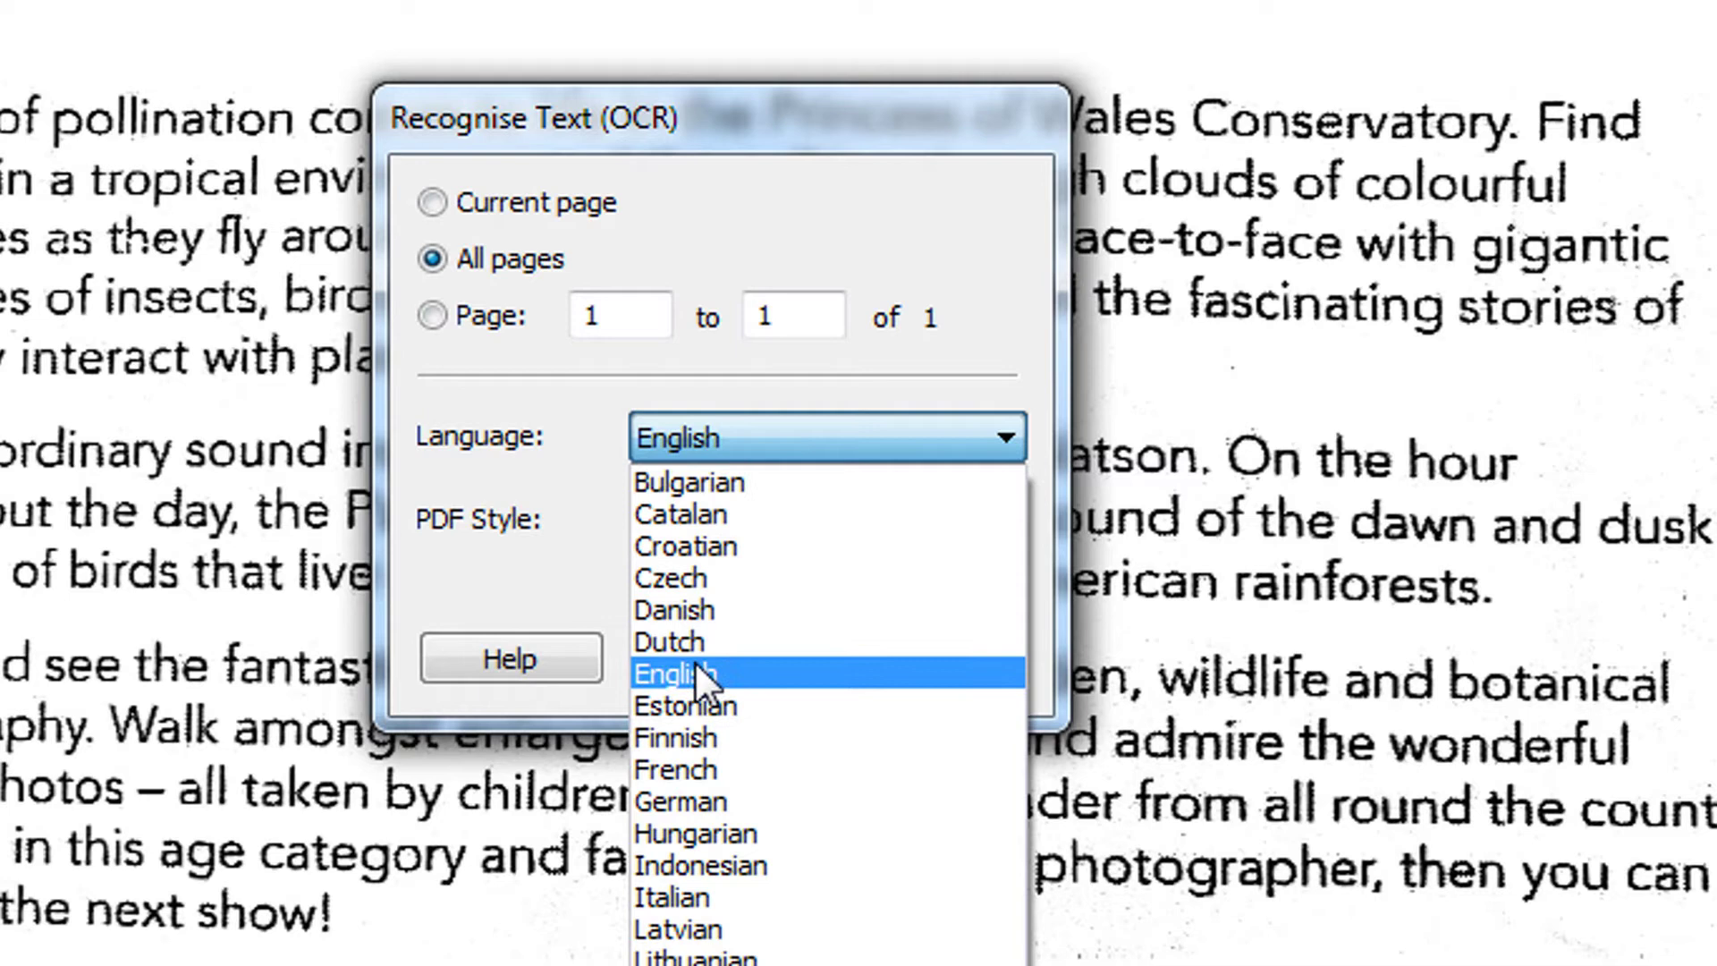
click(695, 674)
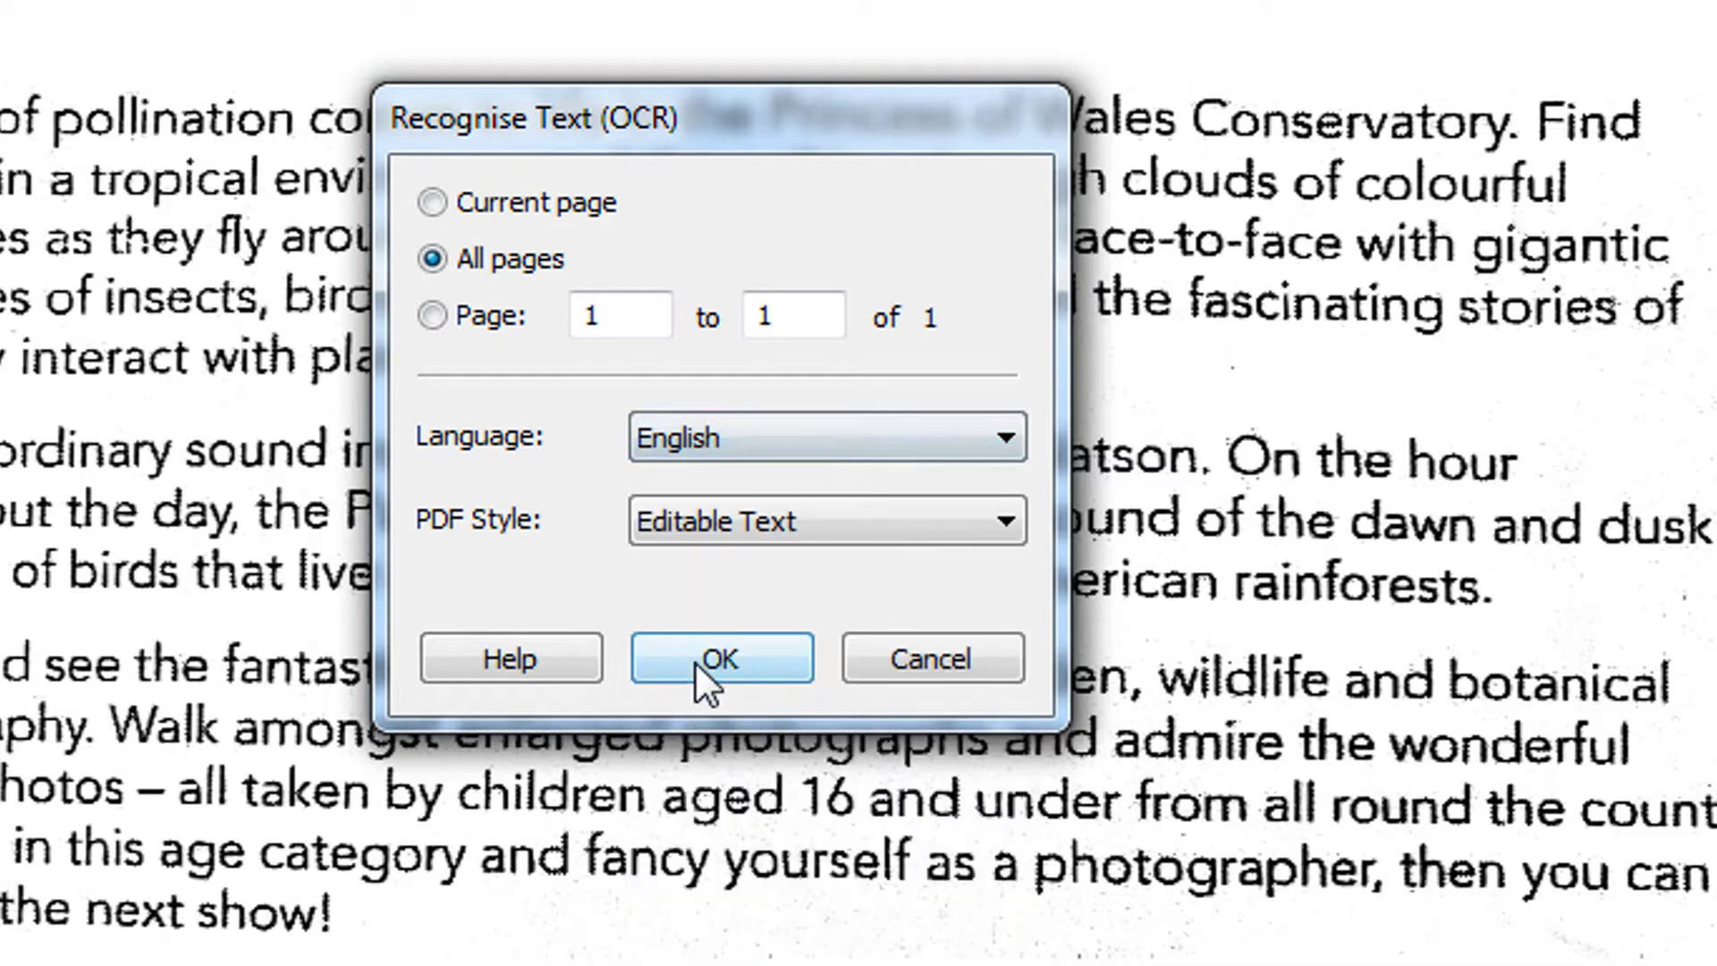
click(808, 520)
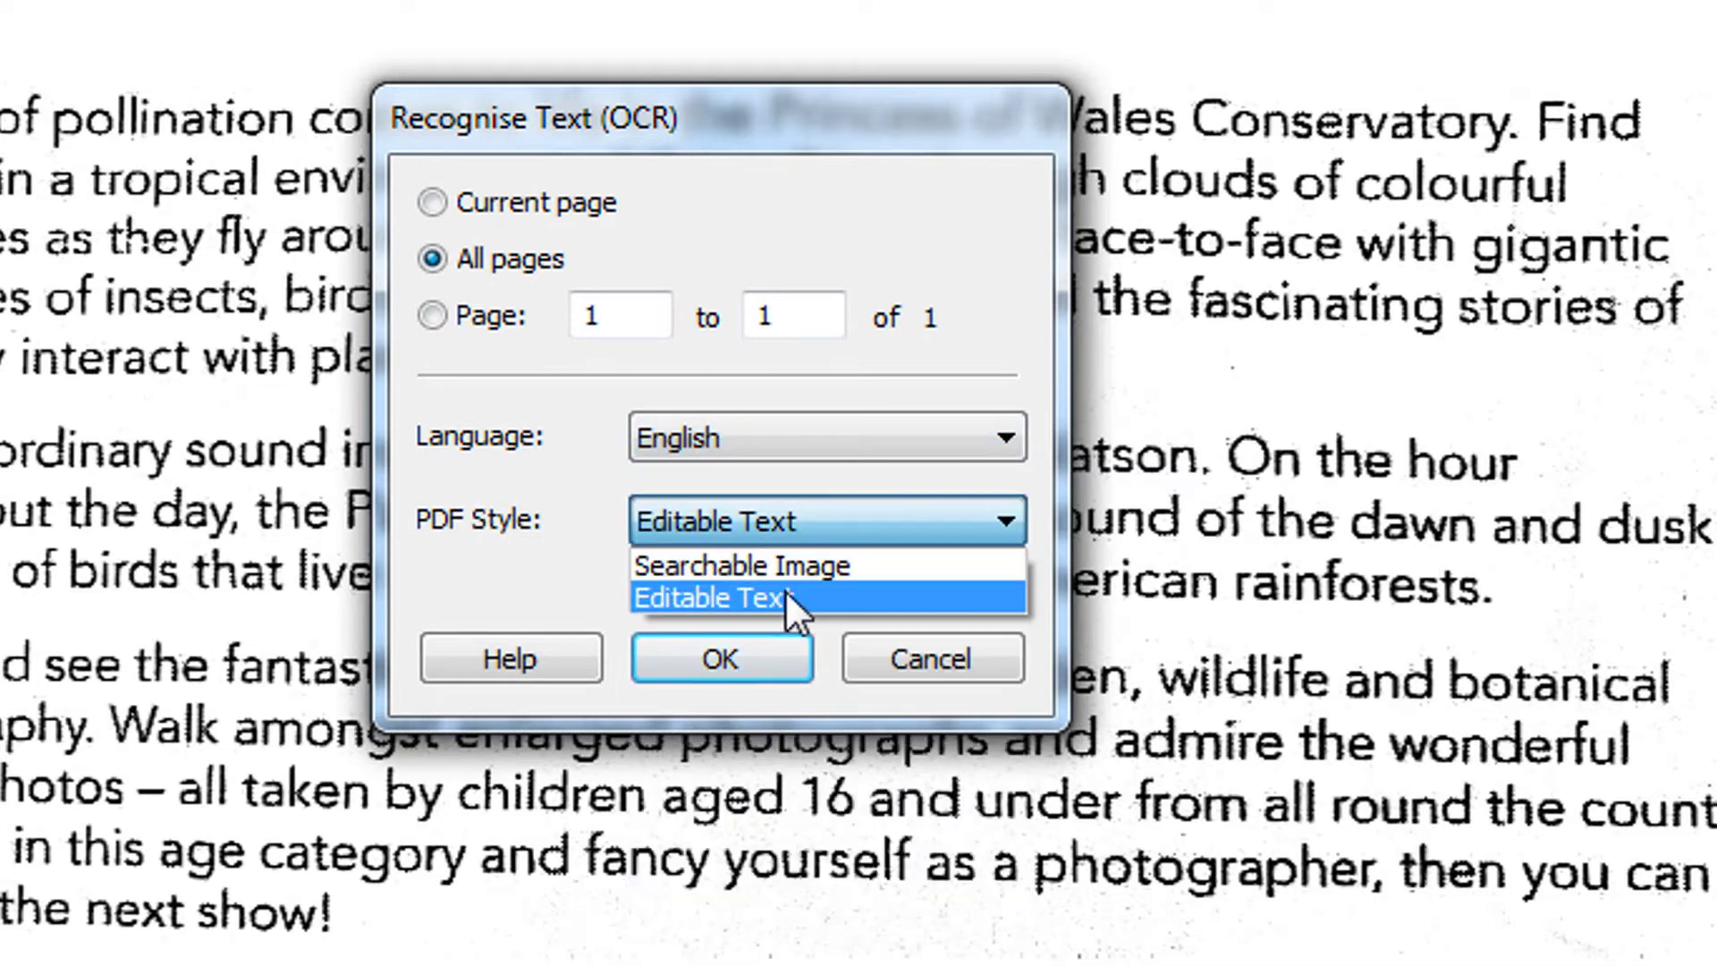
click(786, 597)
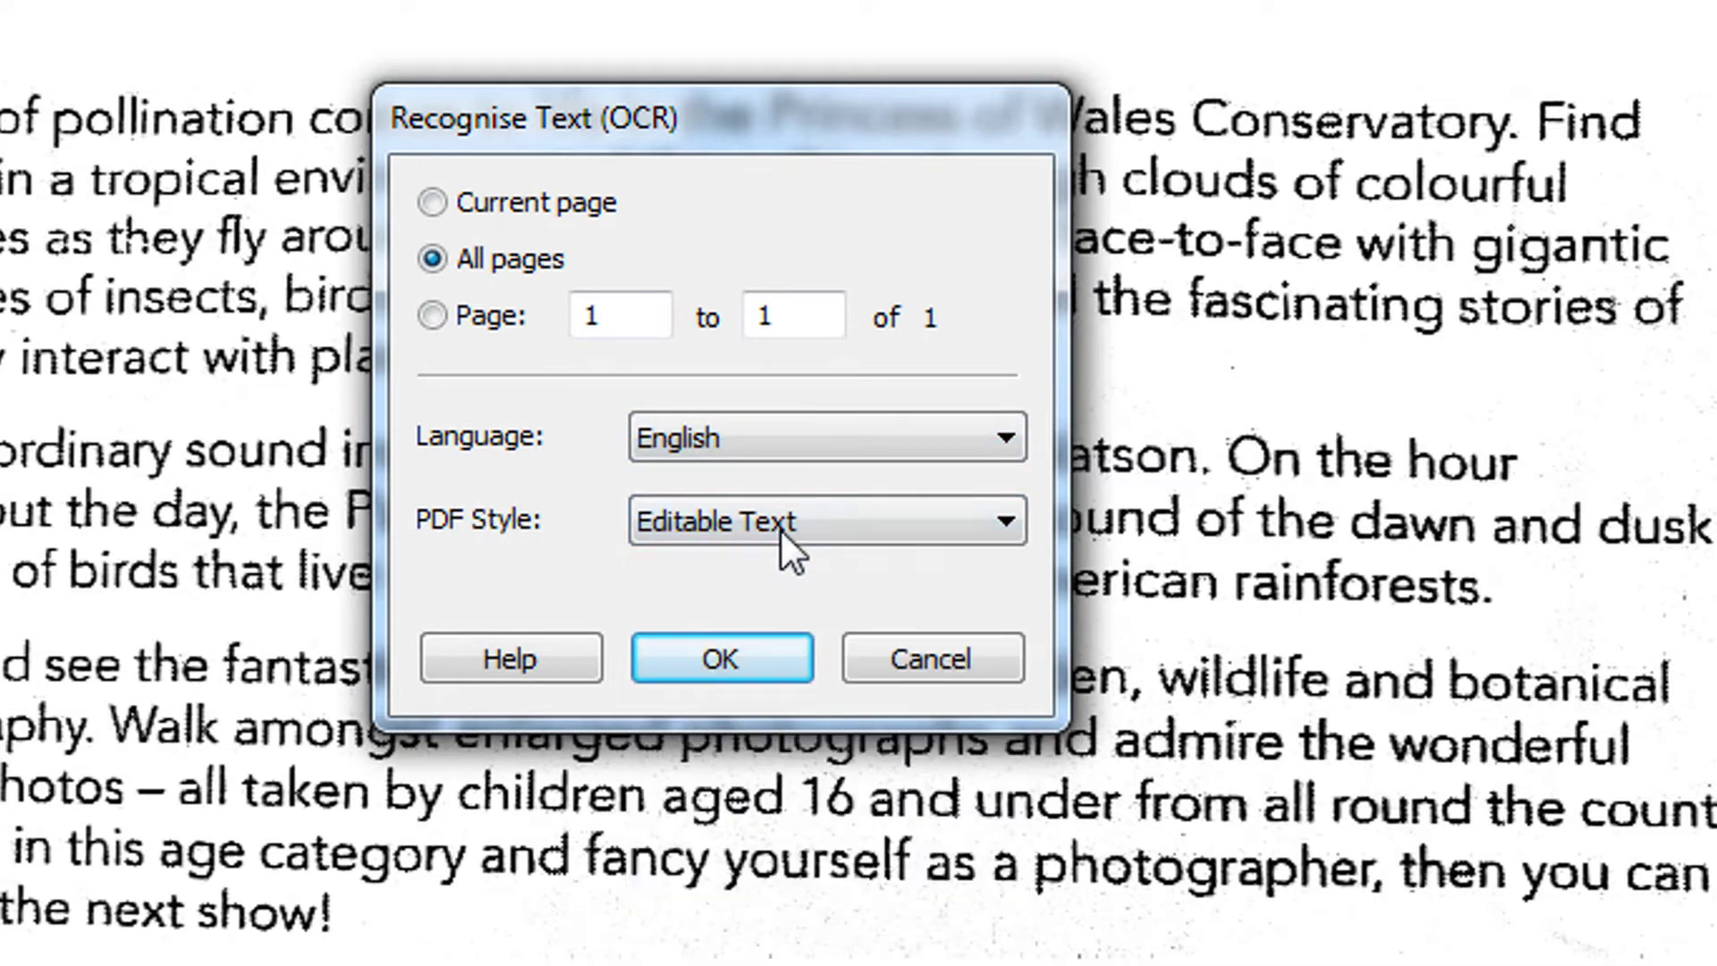
click(728, 657)
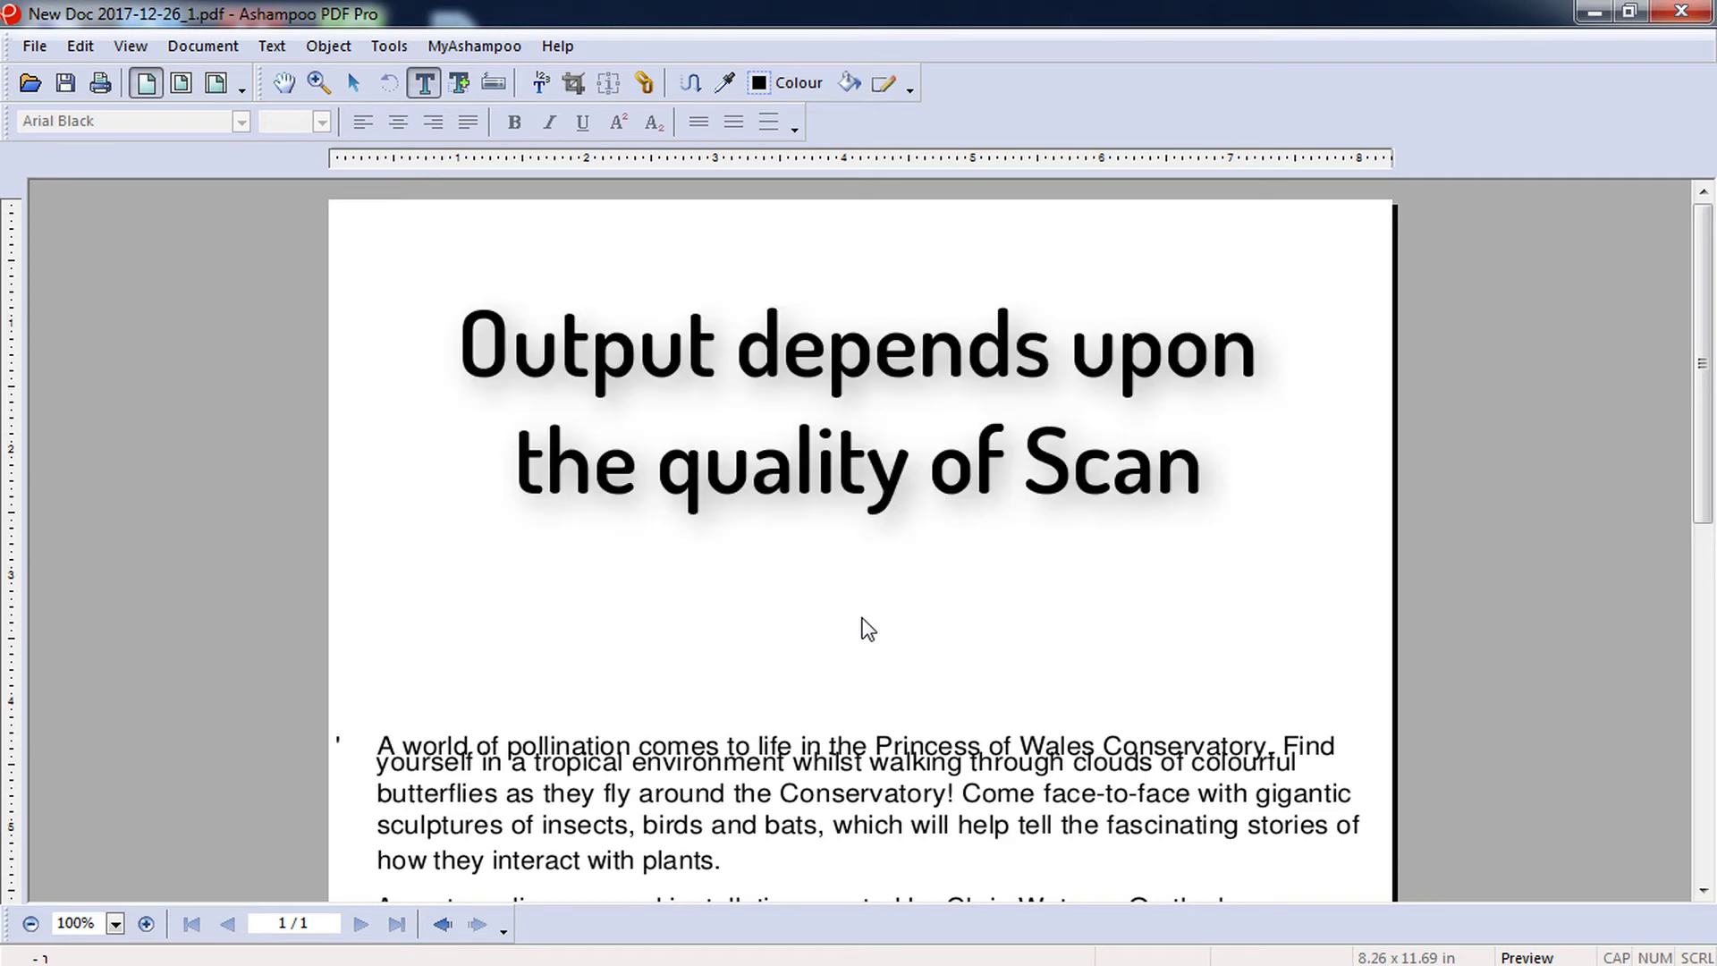
scroll(867, 628, down, 3)
scroll(869, 628, down, 3)
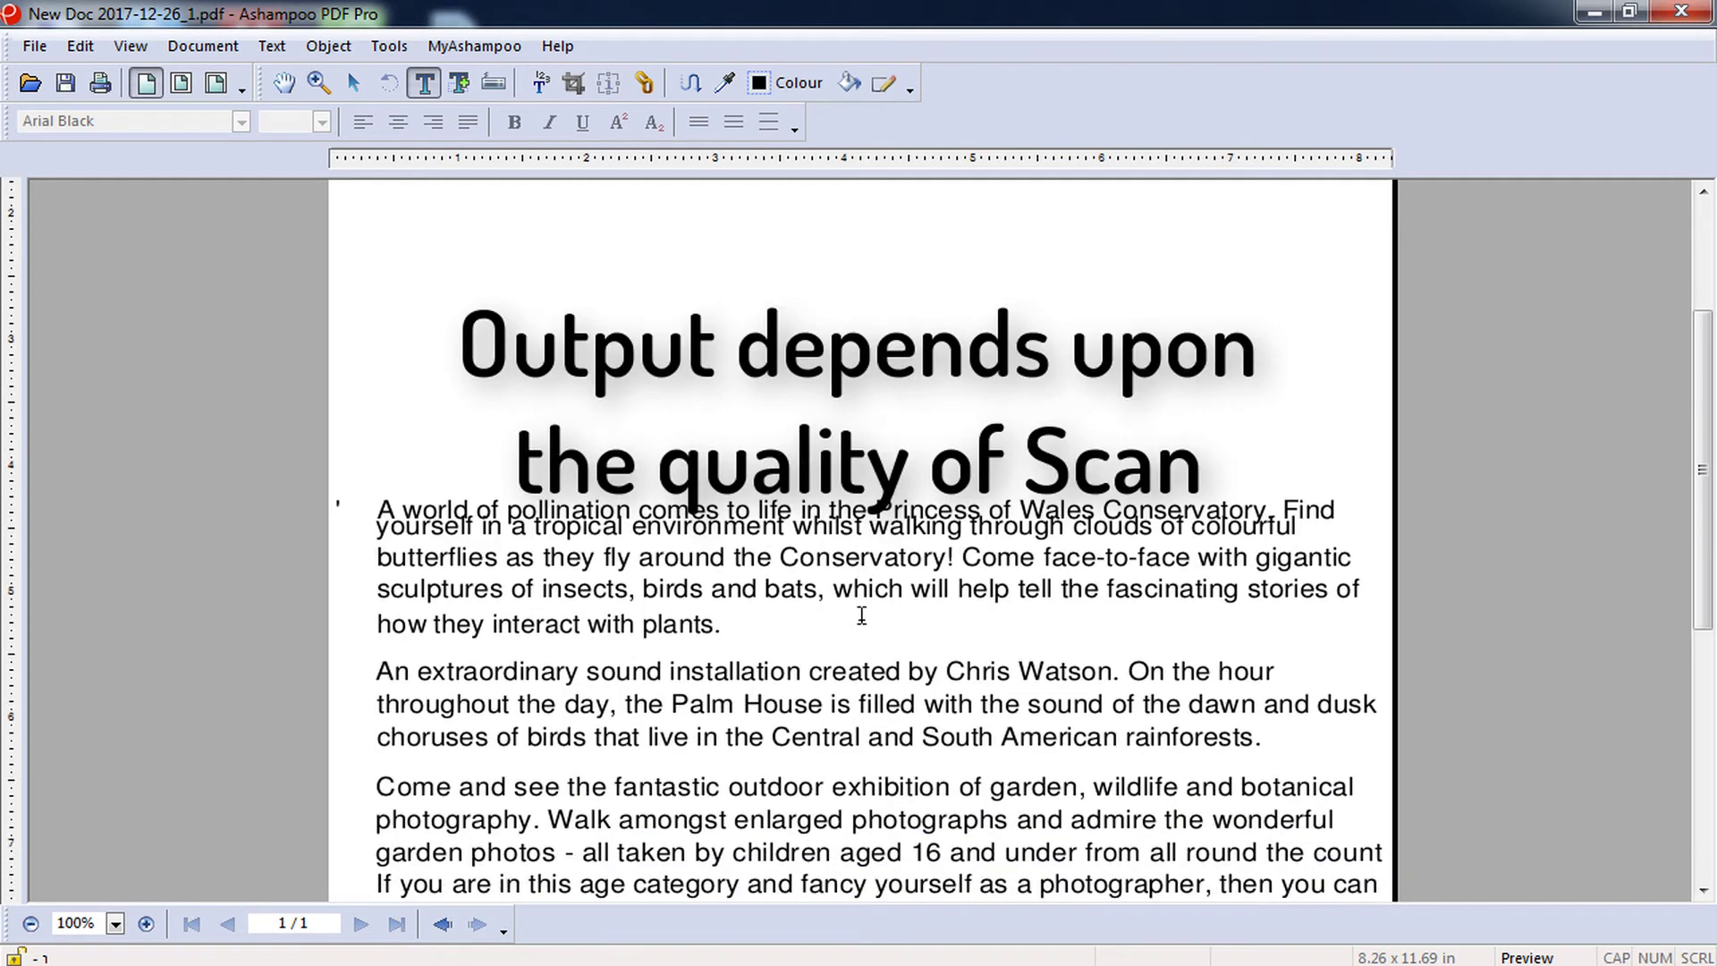
scroll(868, 628, down, 3)
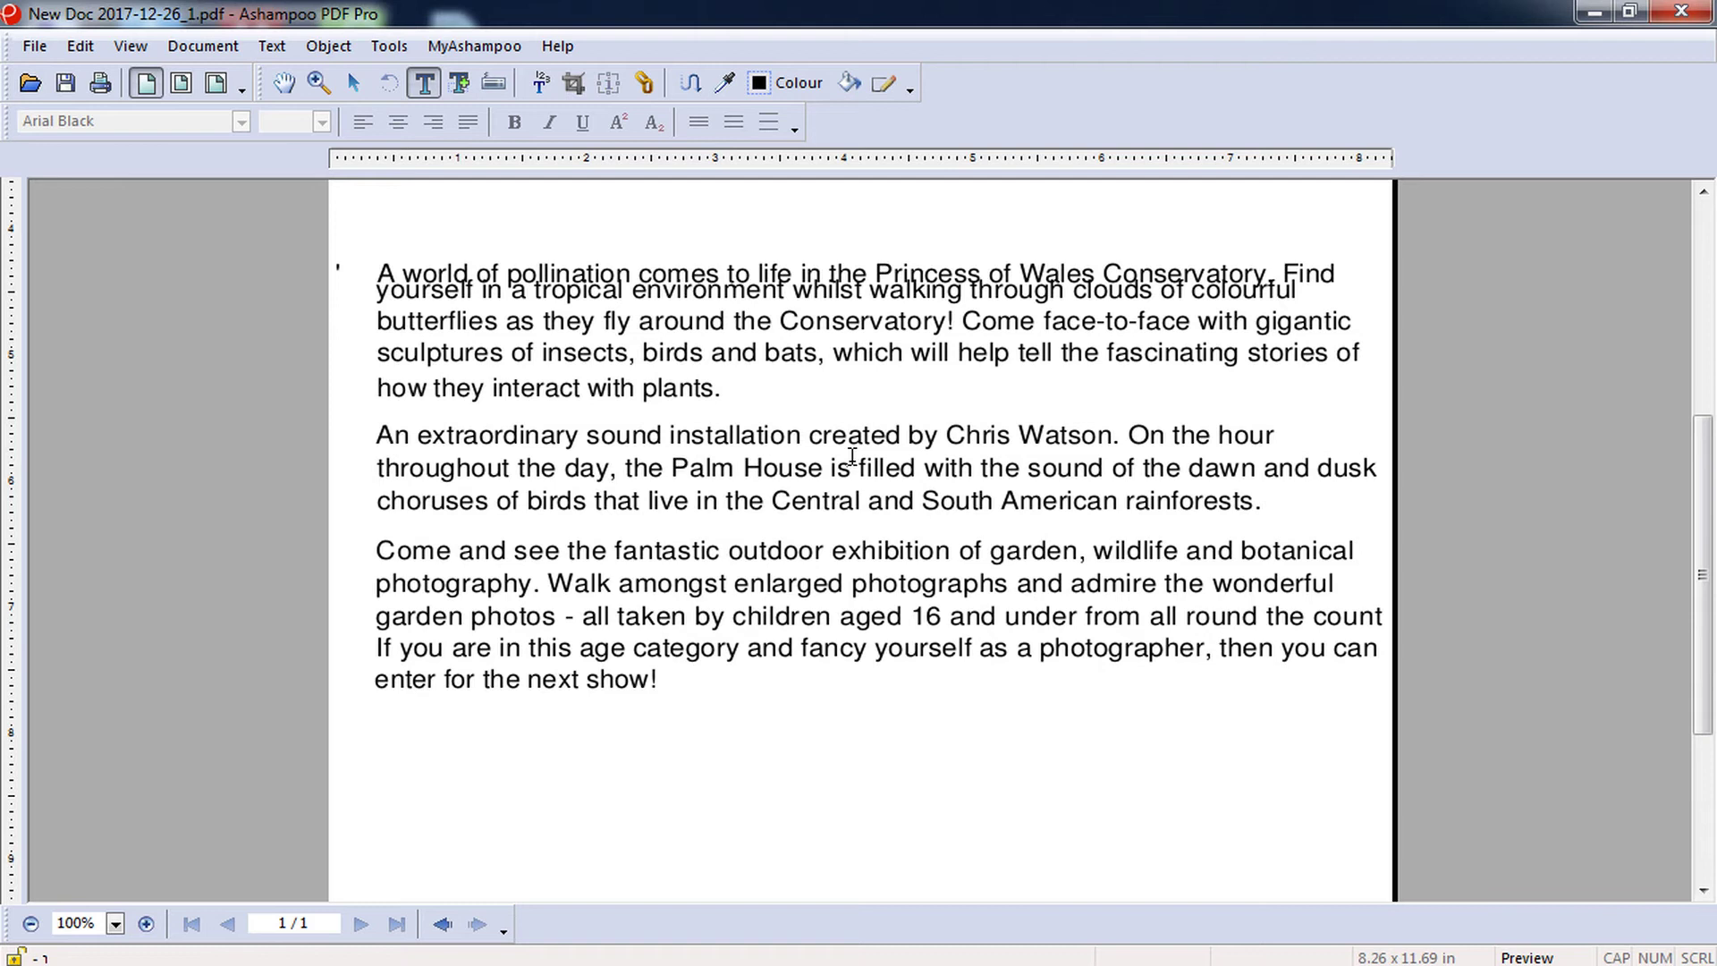
Step: Enter the recognised text block and select, then deselect, the name 'Chris'
click(446, 467)
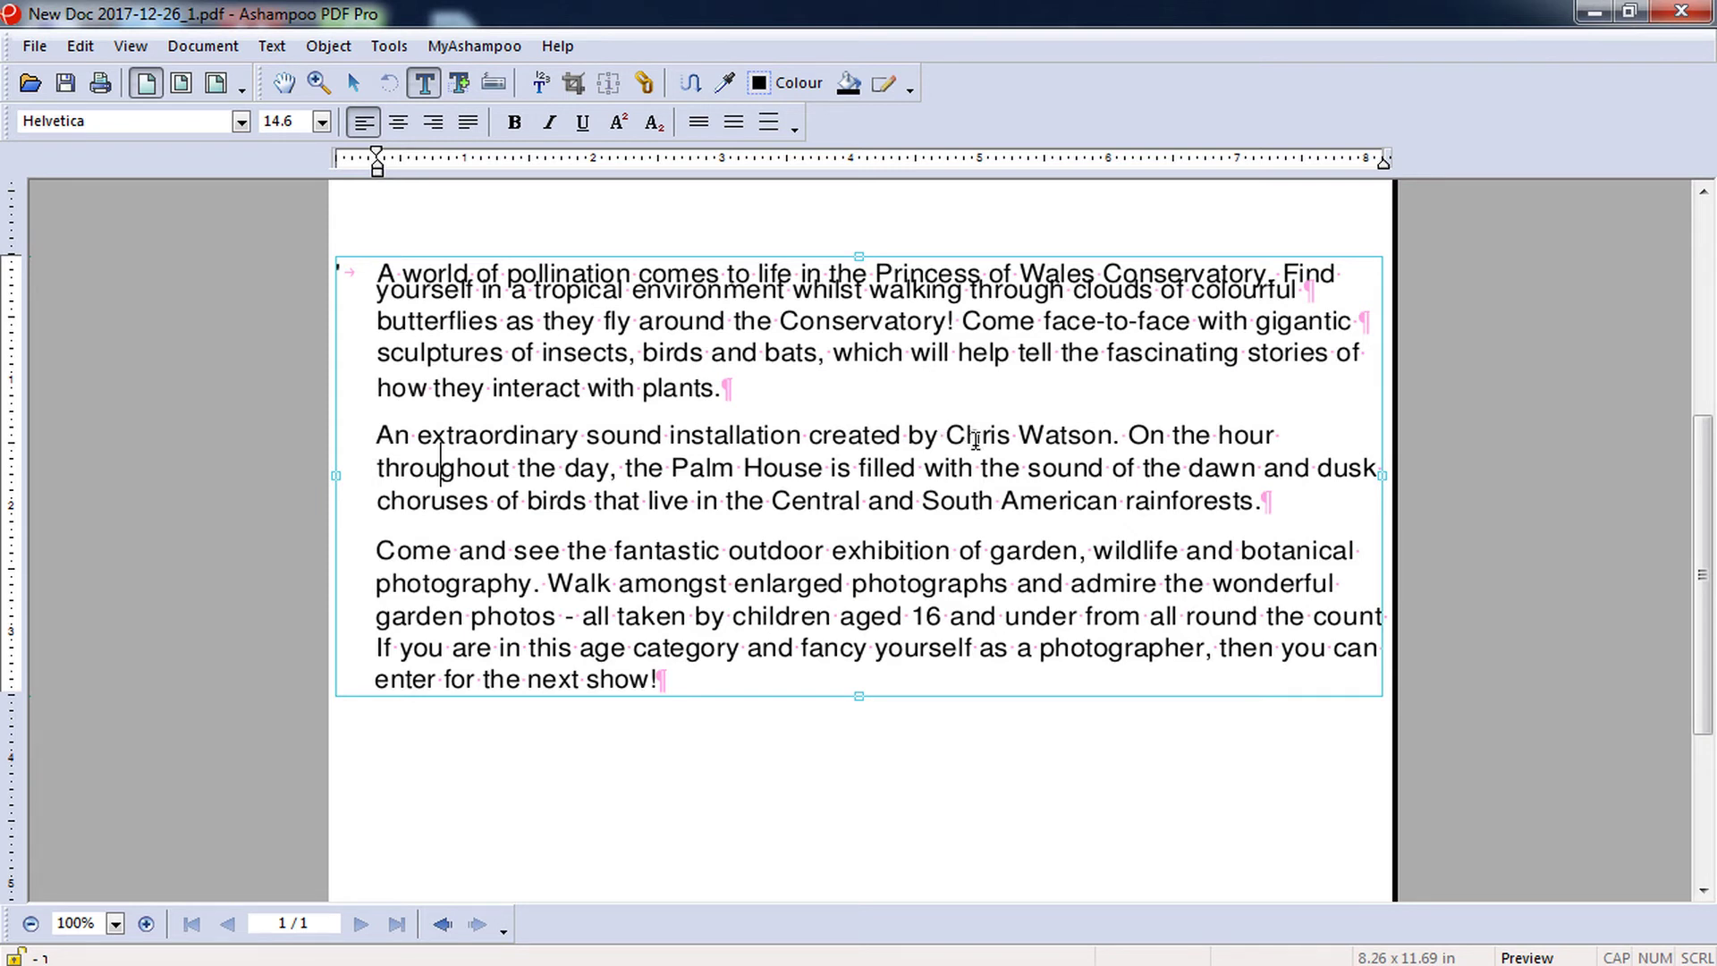
drag(948, 434, 1013, 437)
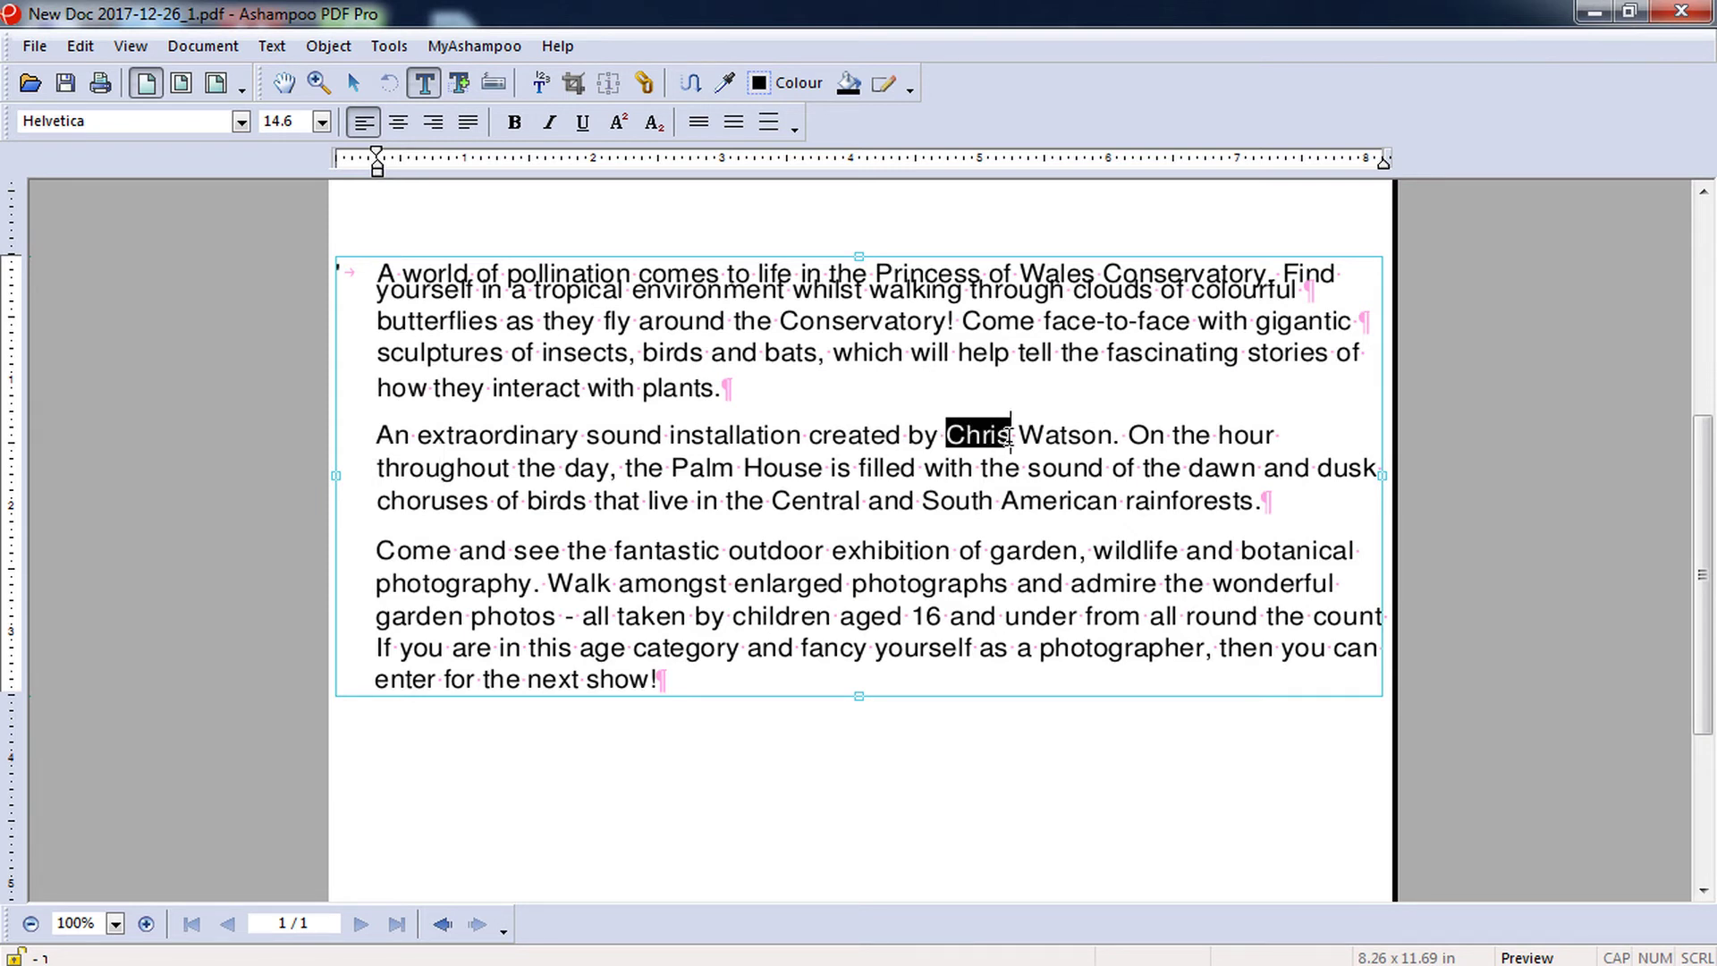
click(632, 437)
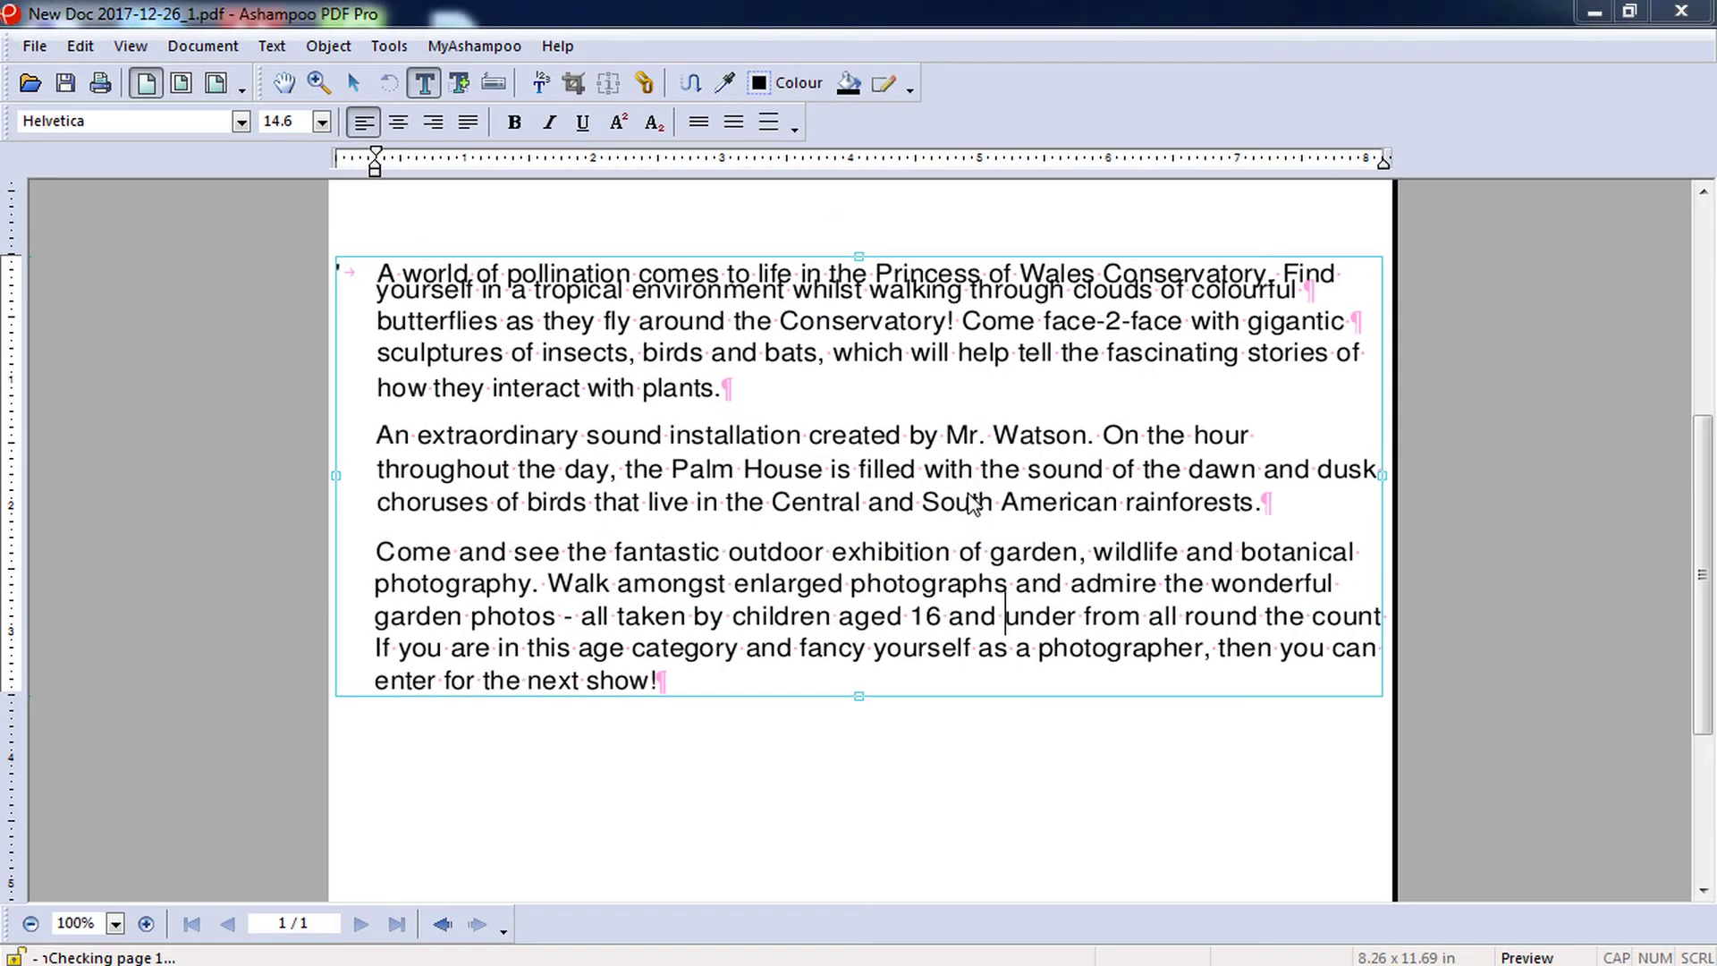
Step: Save the document as 'New Doc 2017-12-26_Edit' and minimise Ashampoo PDF Pro
key(ctrl+shift+s)
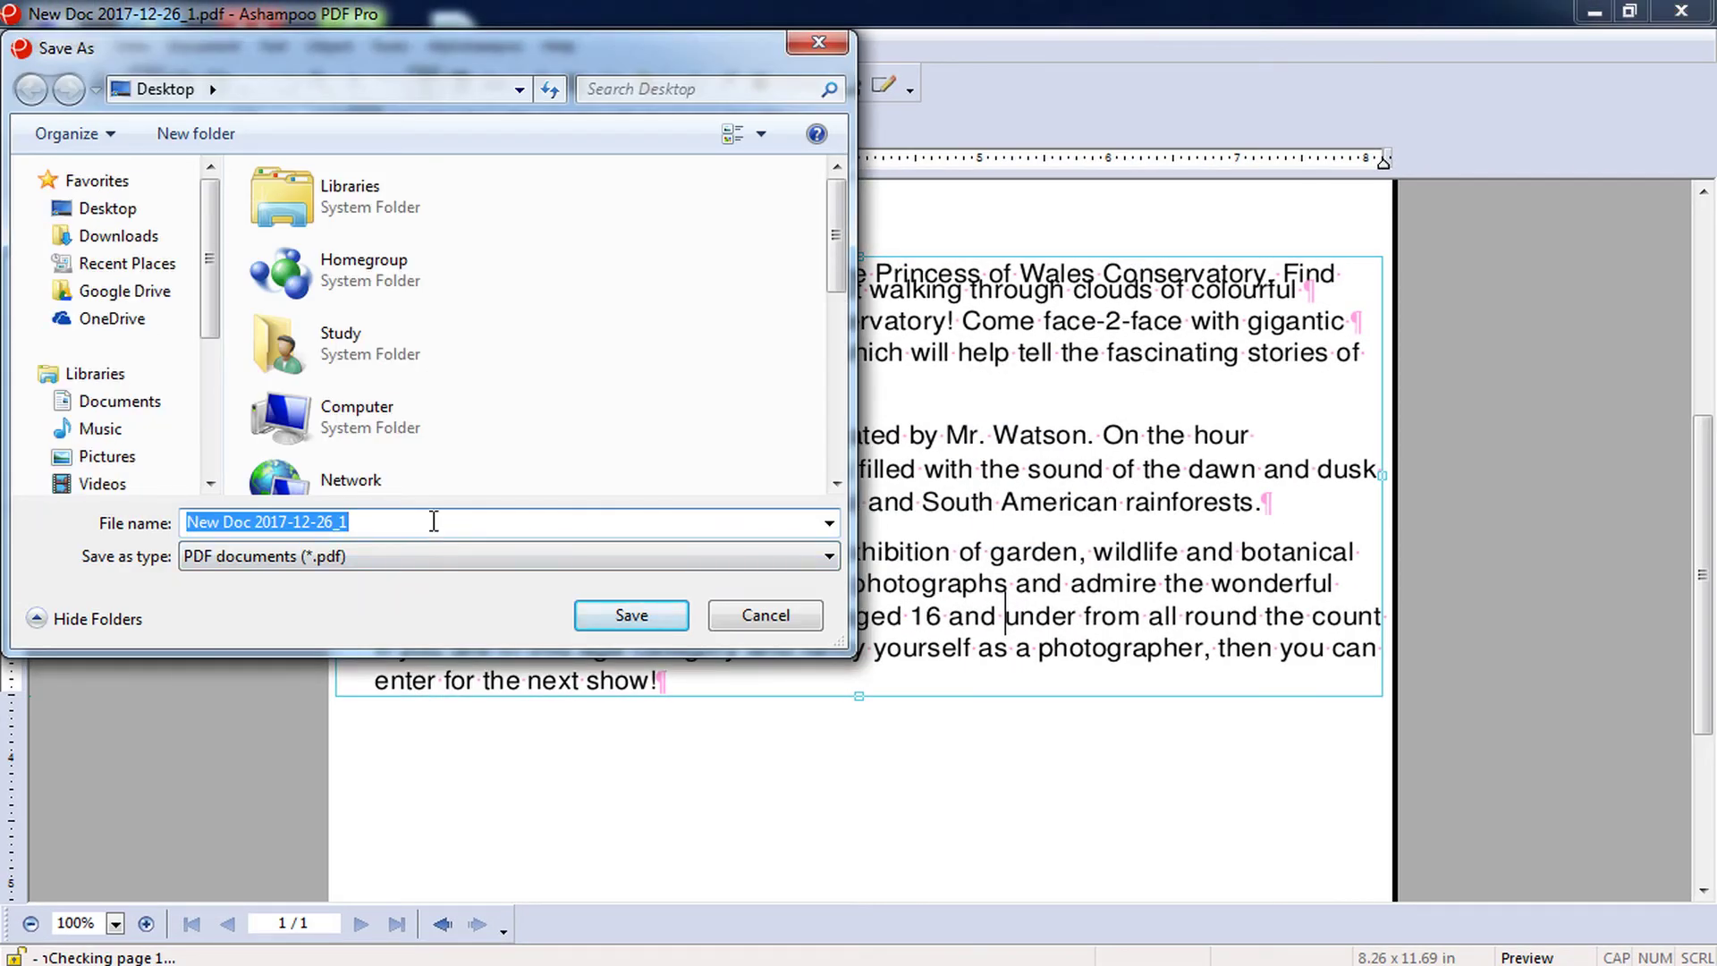
key(End)
key(BackSpace)
key(BackSpace)
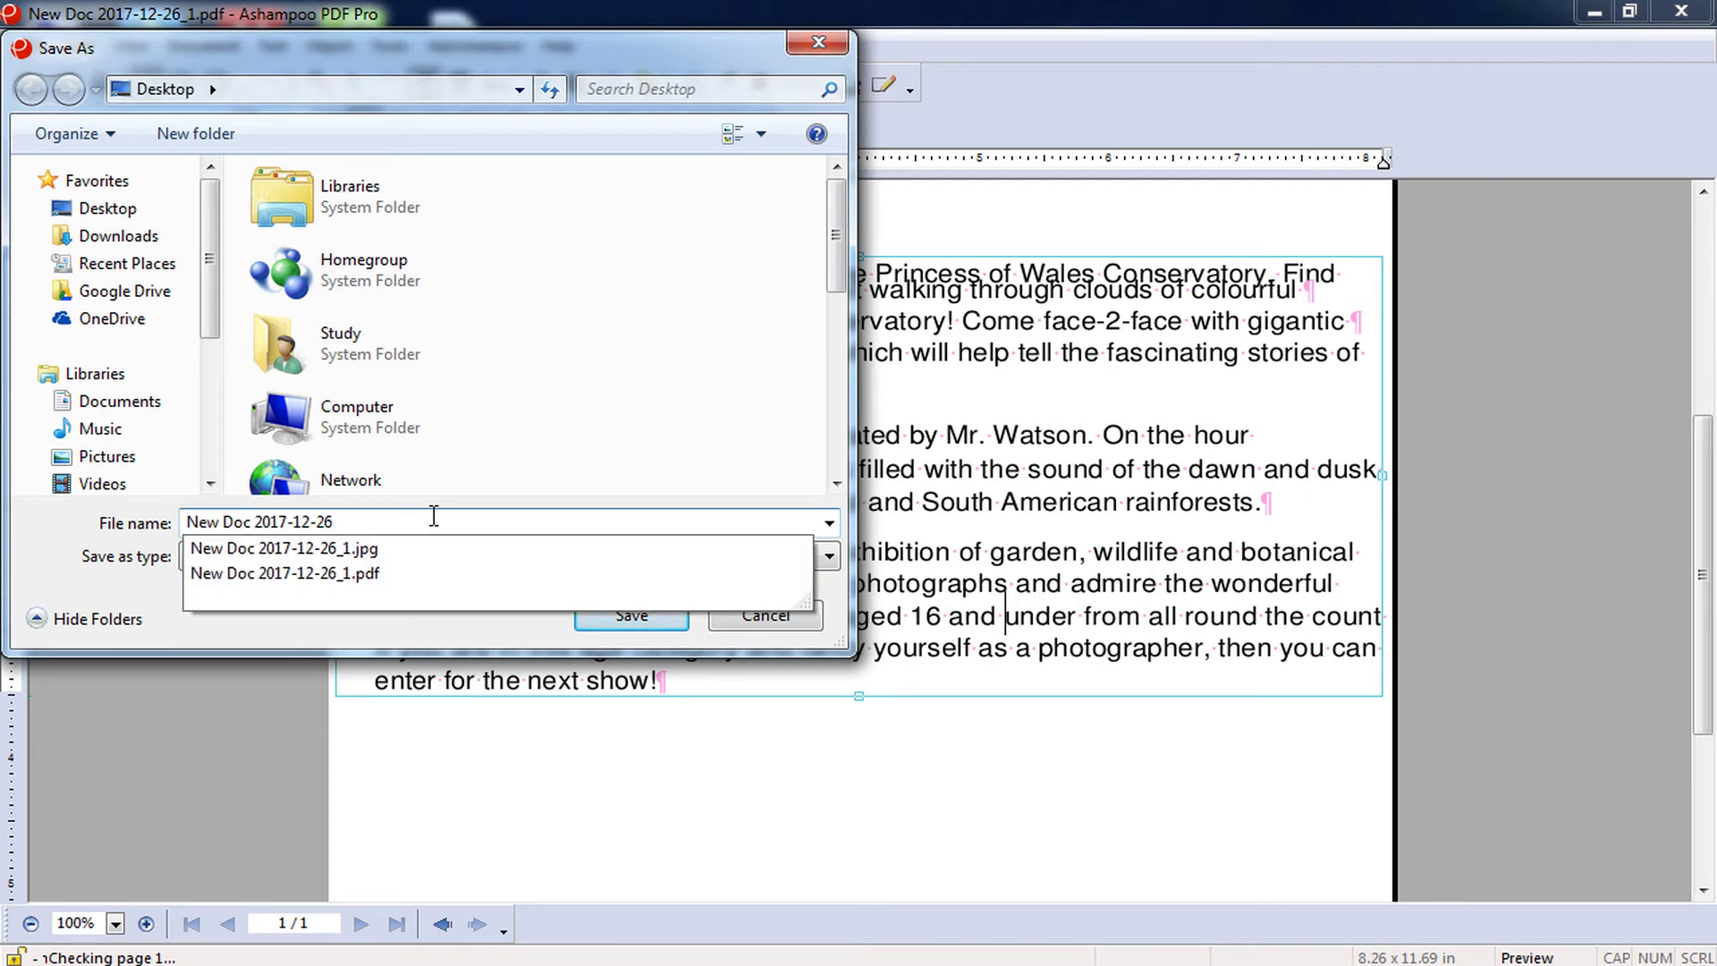
text(_Edit)
key(Return)
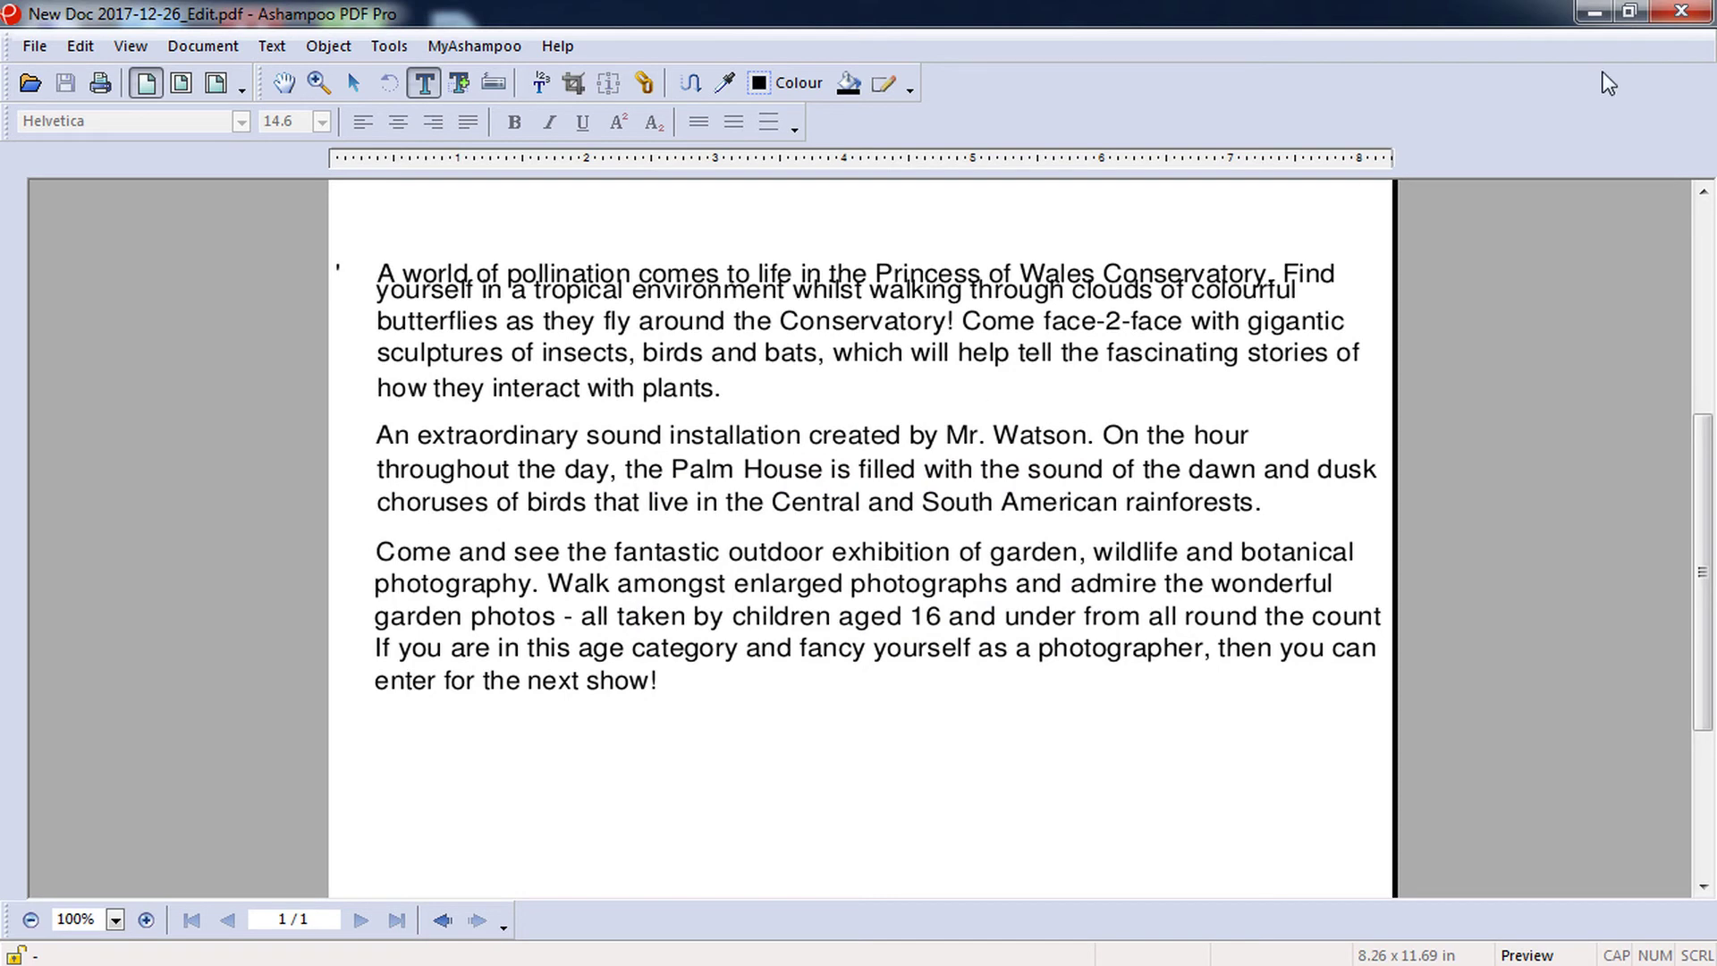
click(1592, 14)
Step: Open New Doc 2017-12-26_Edit in Acrobat and select the 'Come face-2-face' and Mr. Watson phrases
click(451, 611)
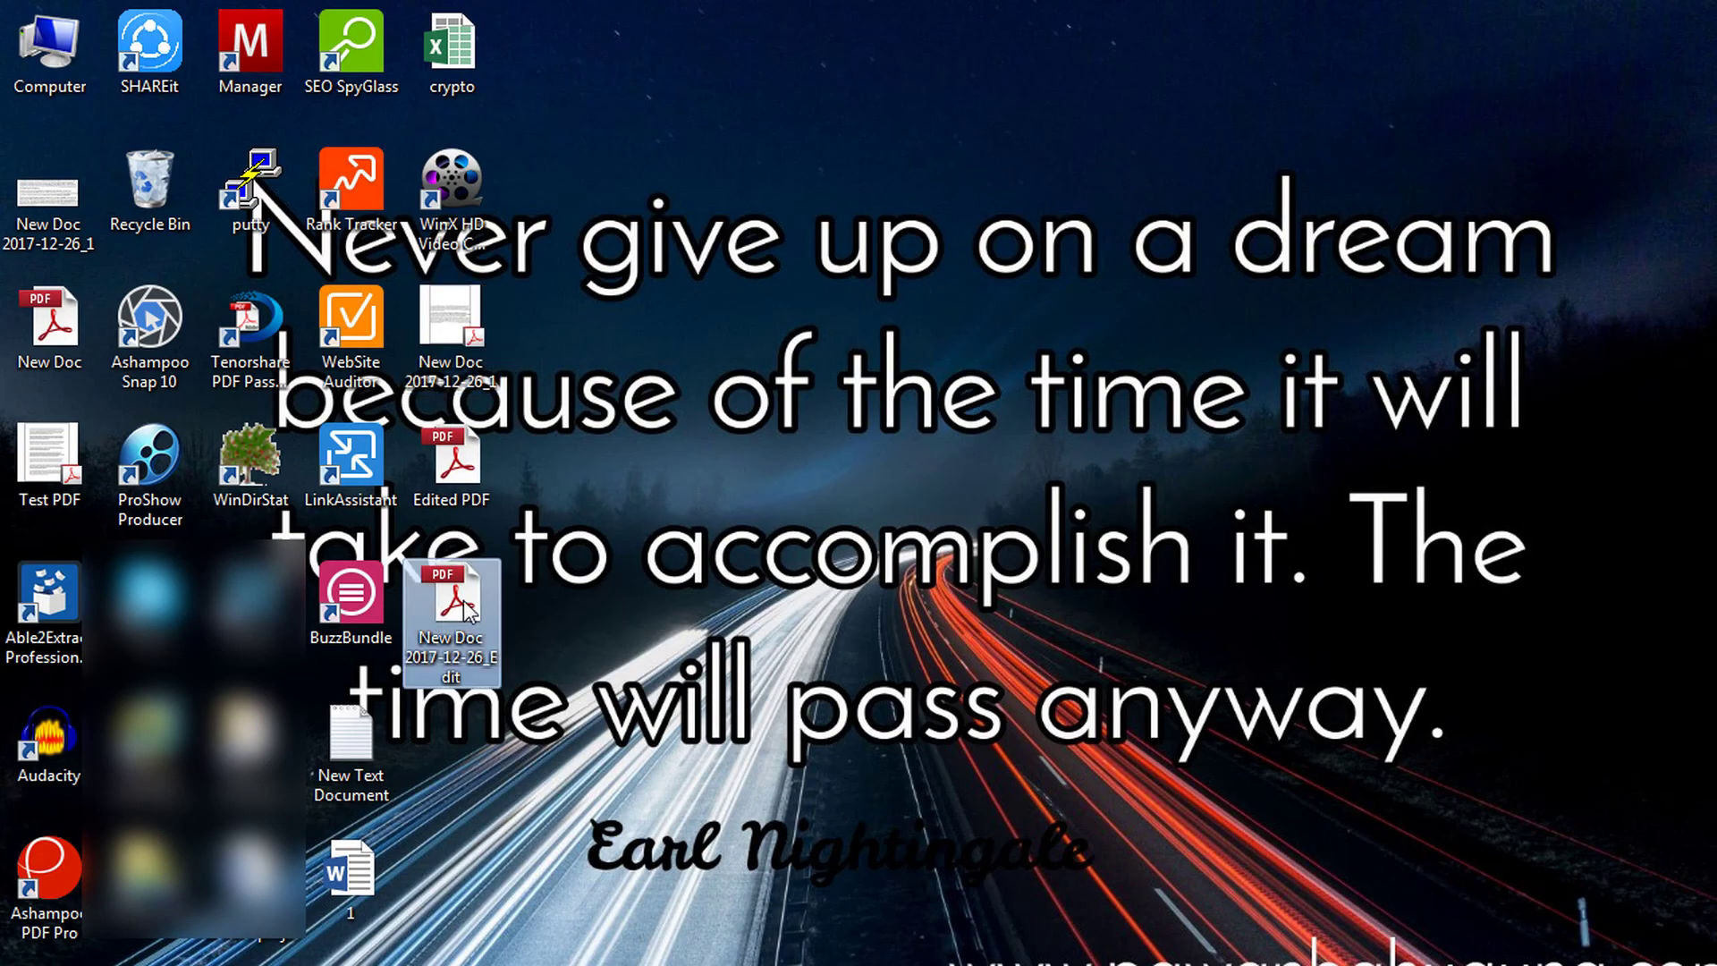
double_click(468, 610)
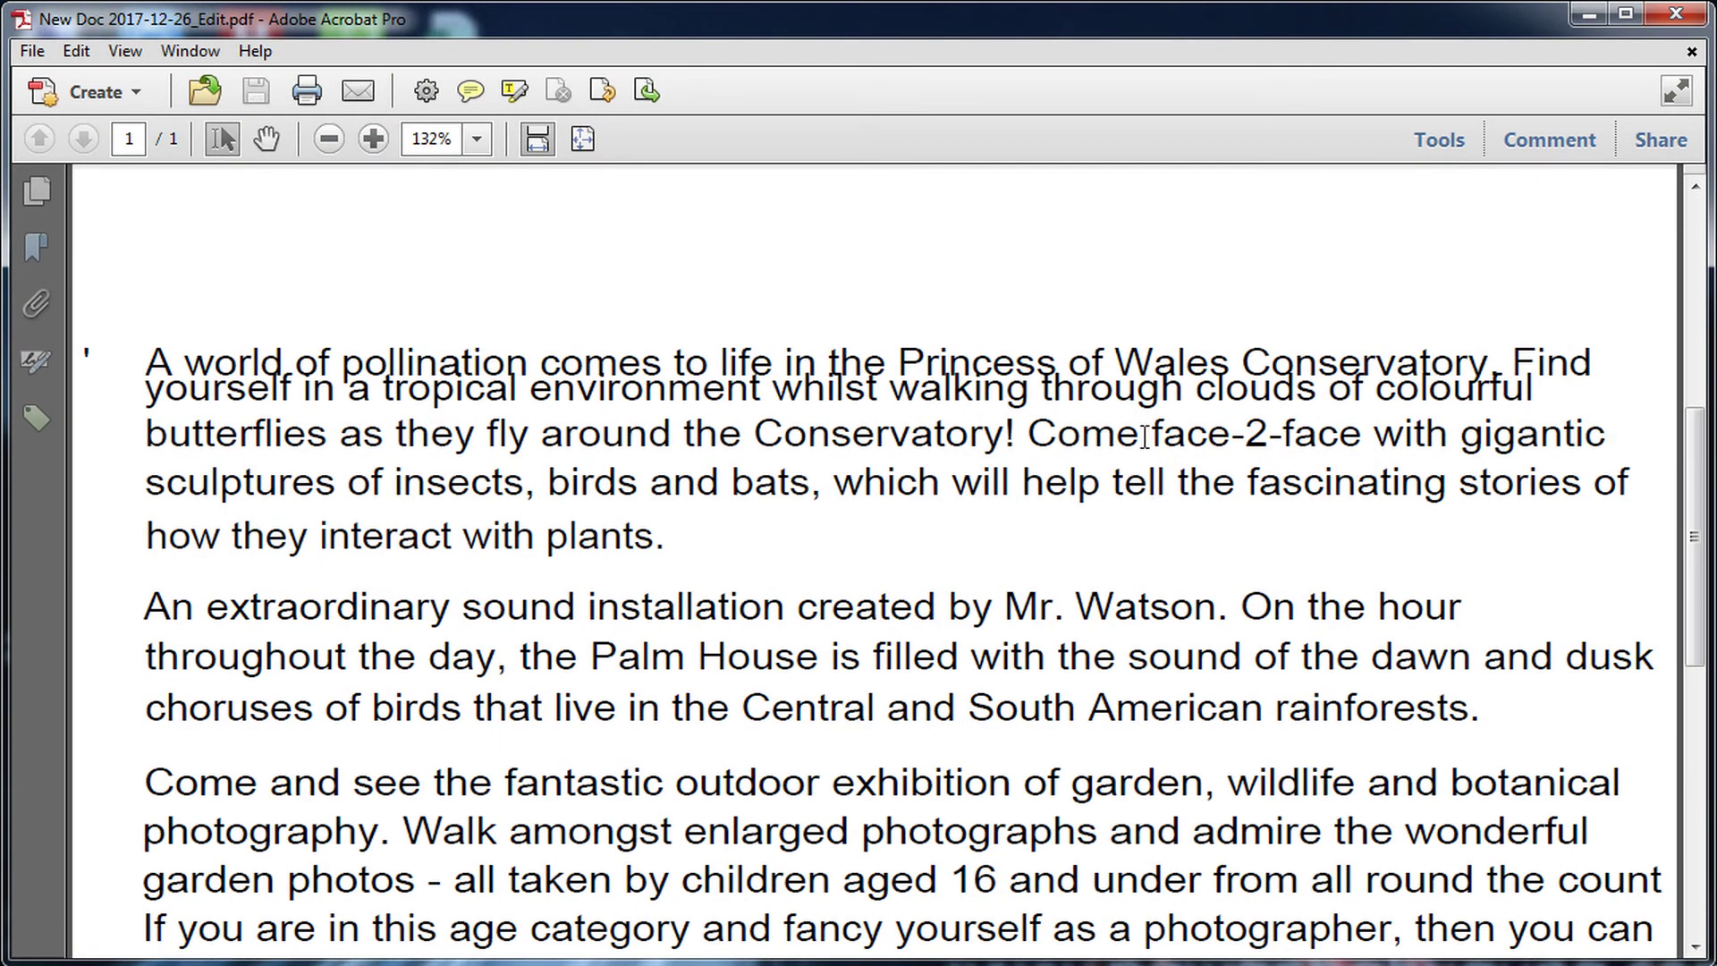
drag(1031, 432, 1358, 432)
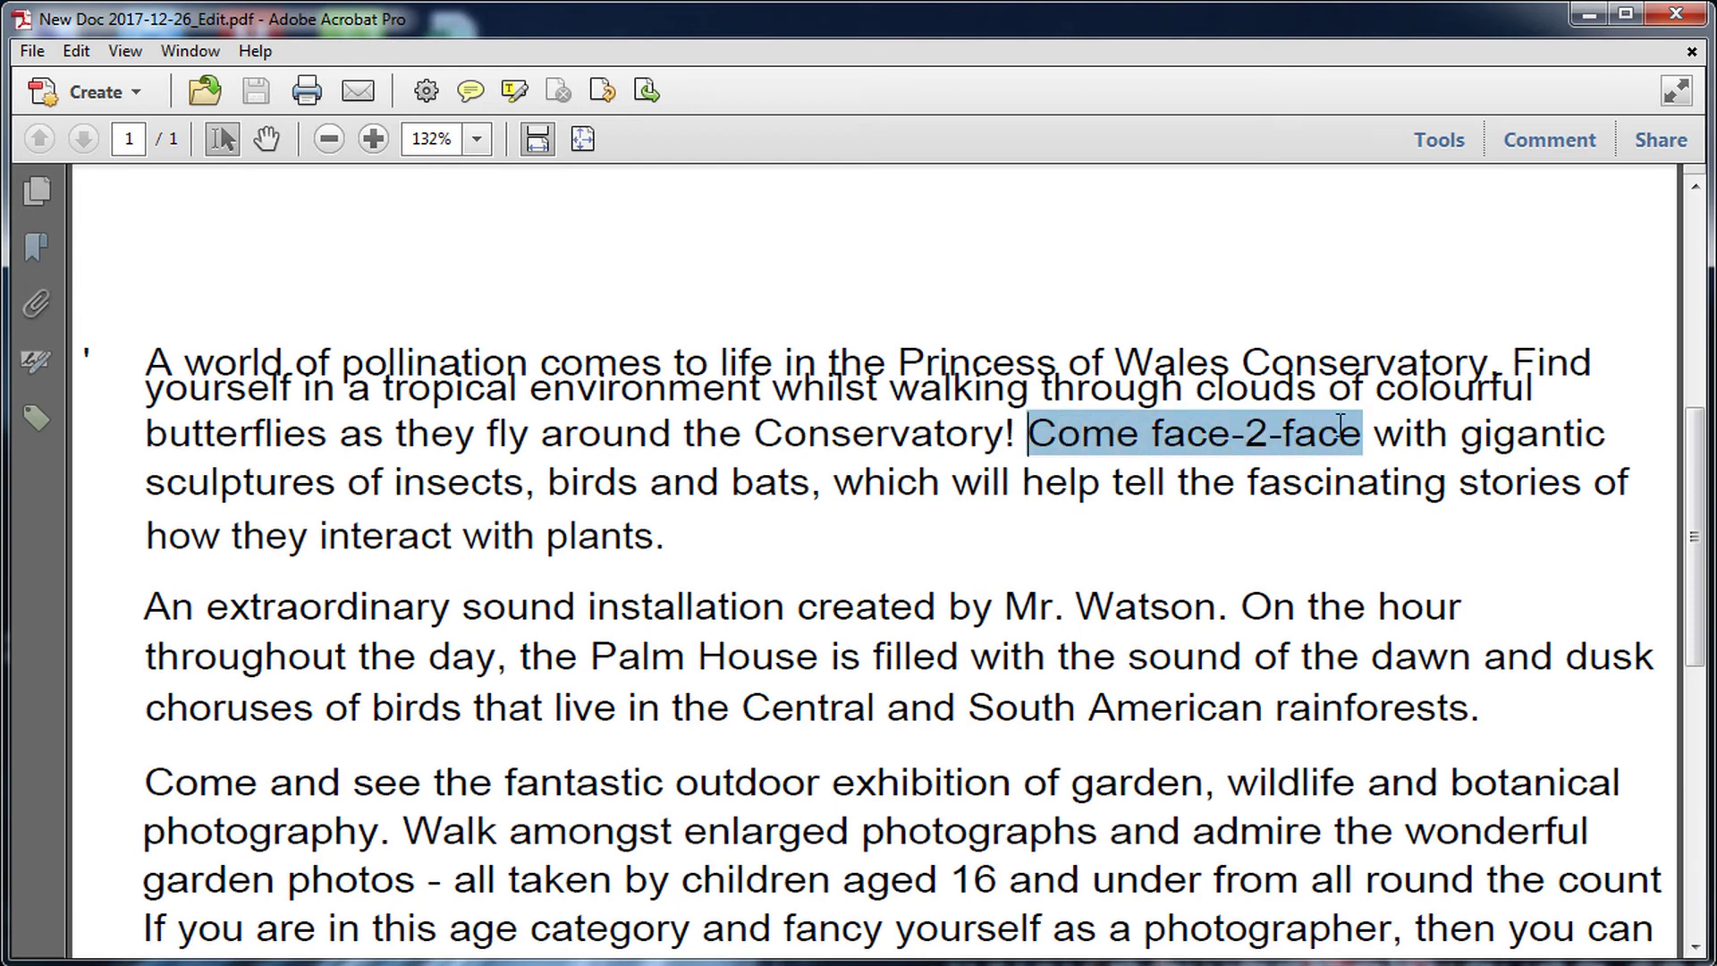
scroll(1309, 456, down, 3)
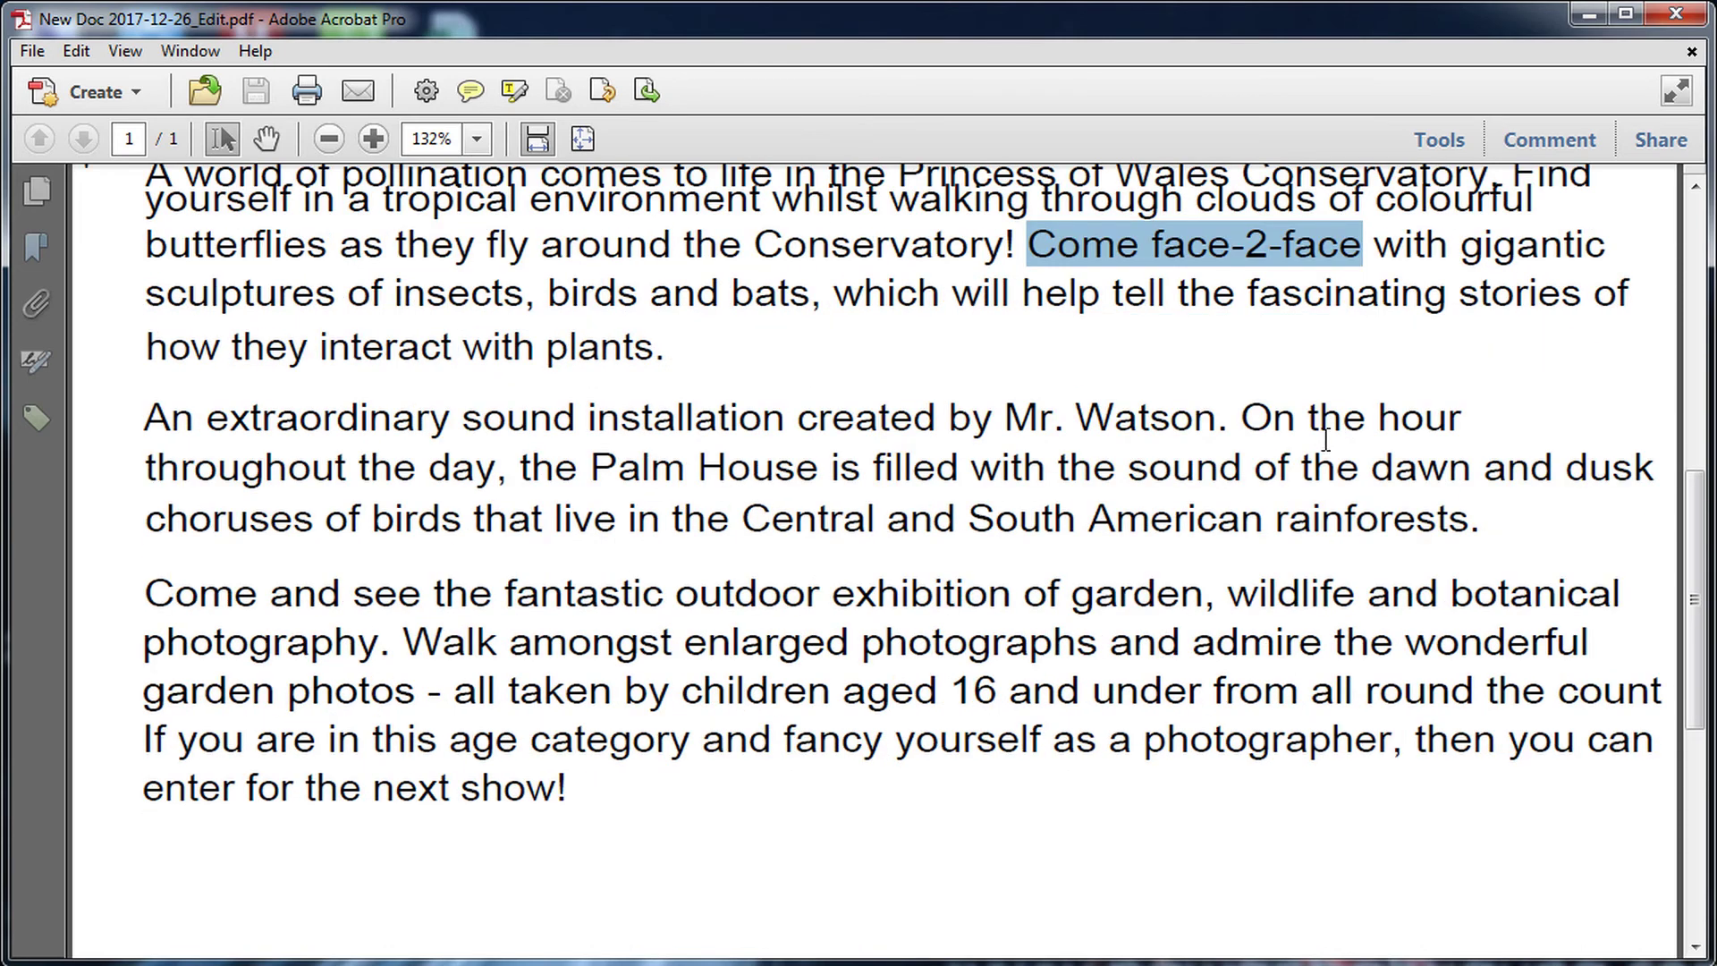
drag(1004, 417, 1296, 416)
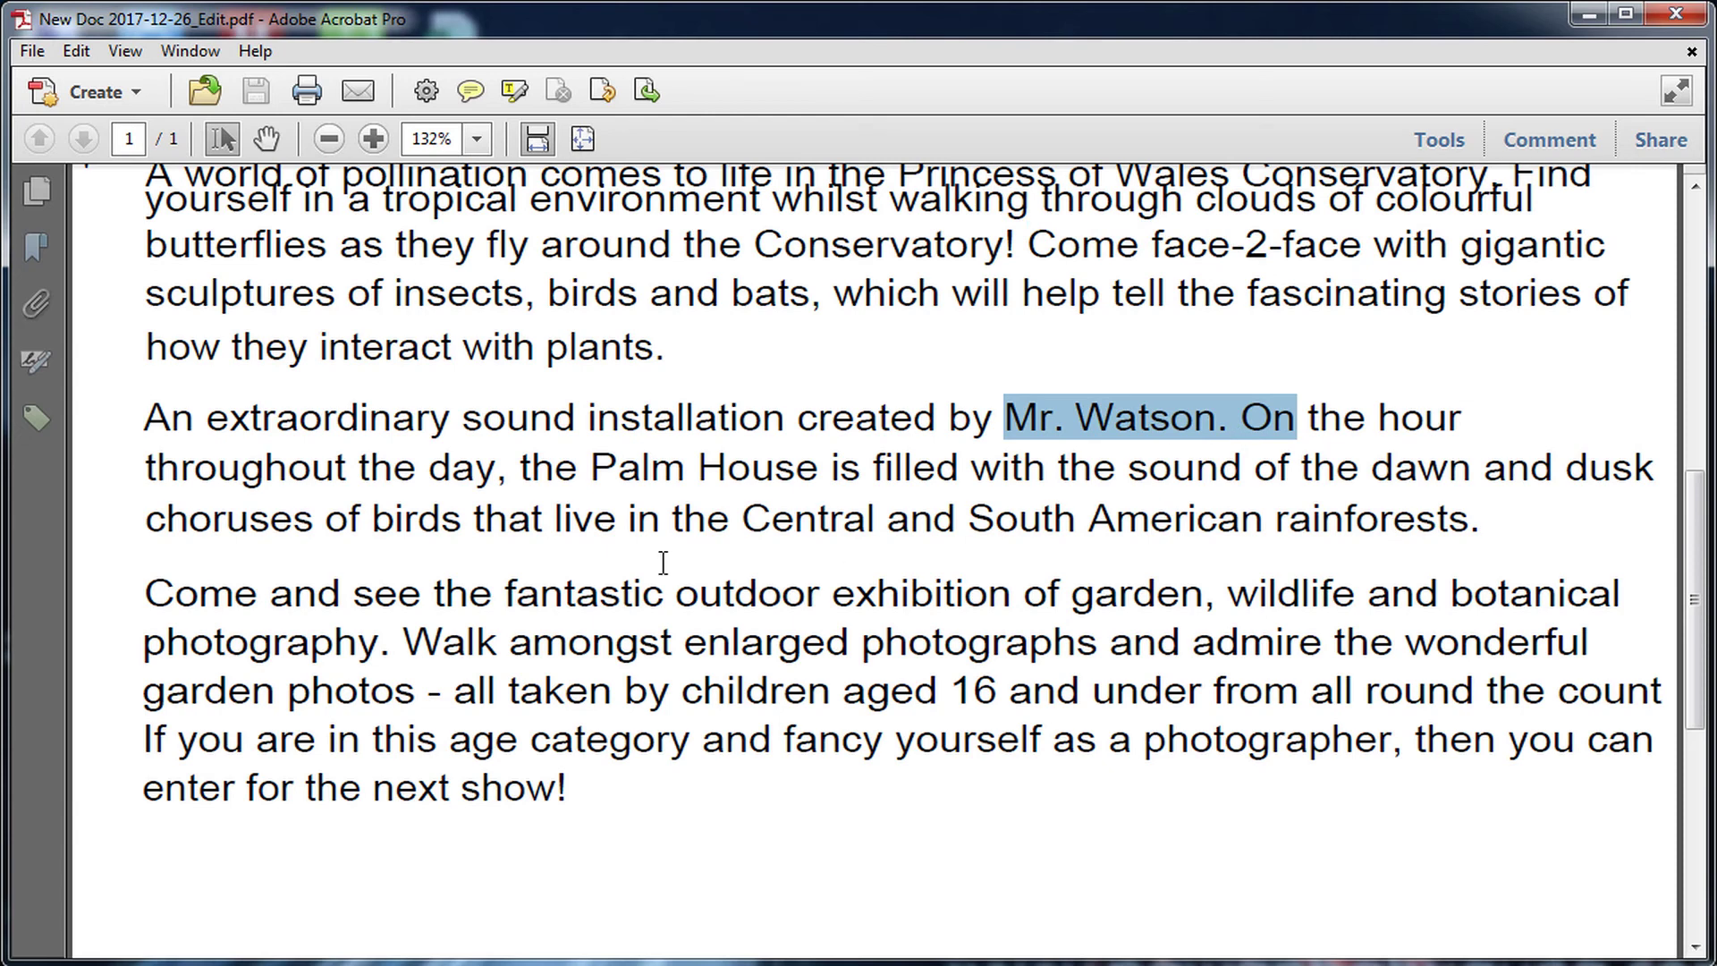
scroll(662, 561, down, 5)
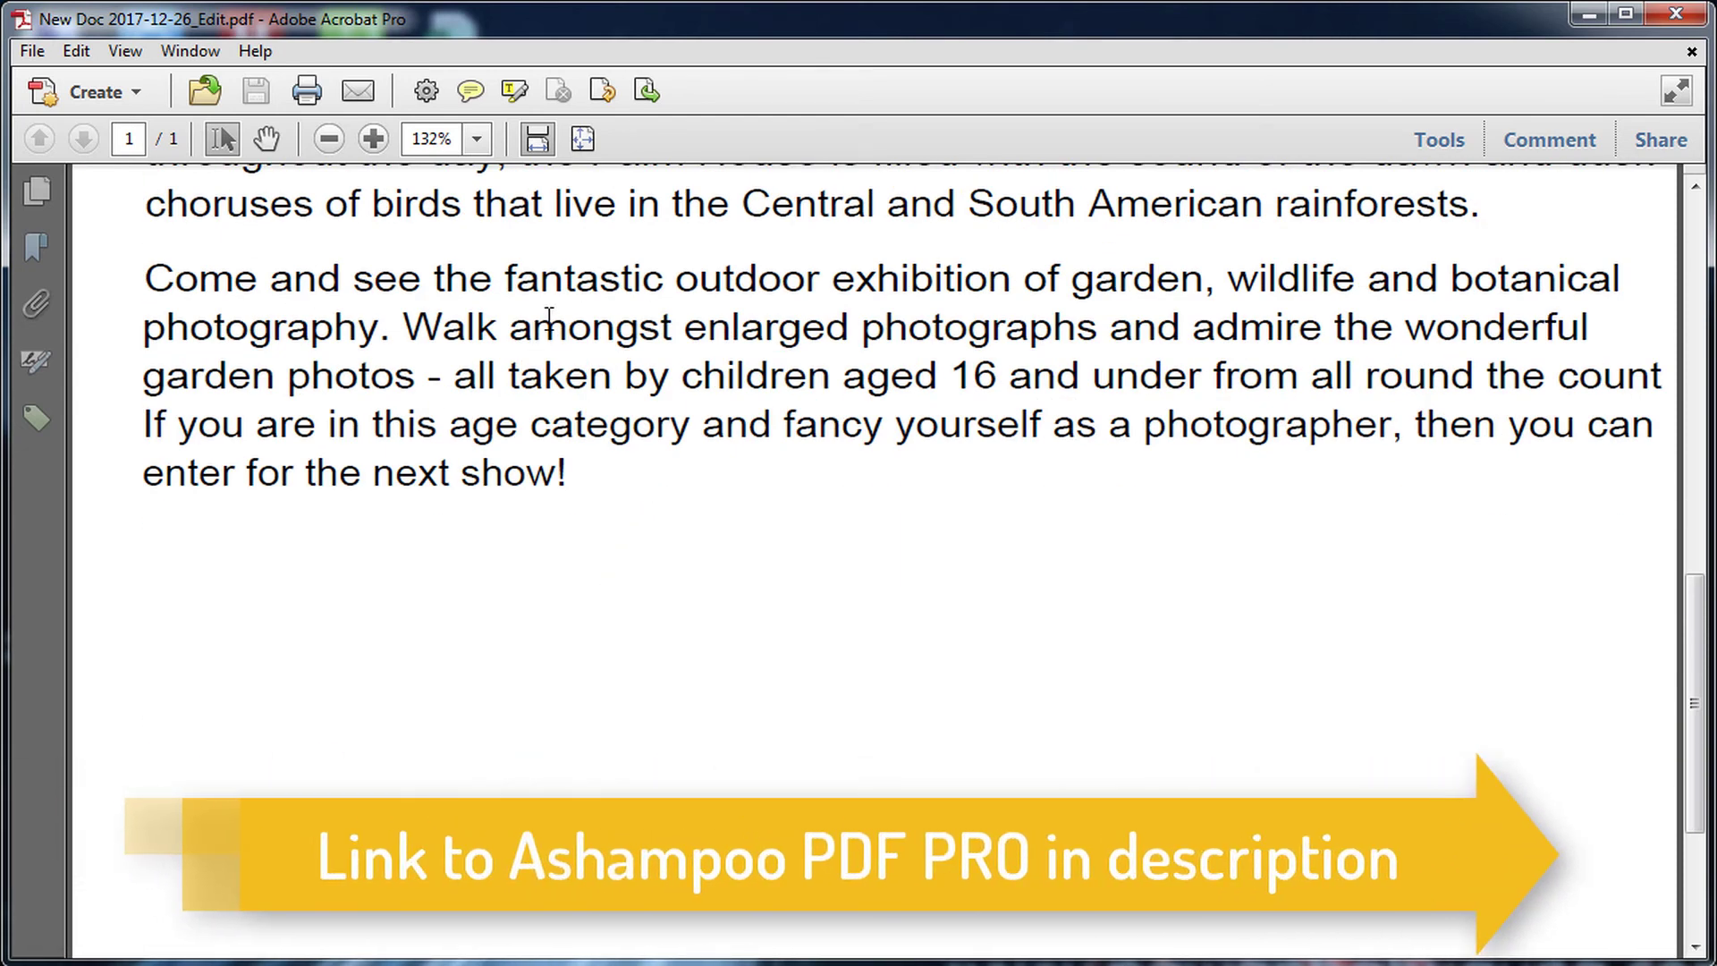
scroll(520, 362, up, 6)
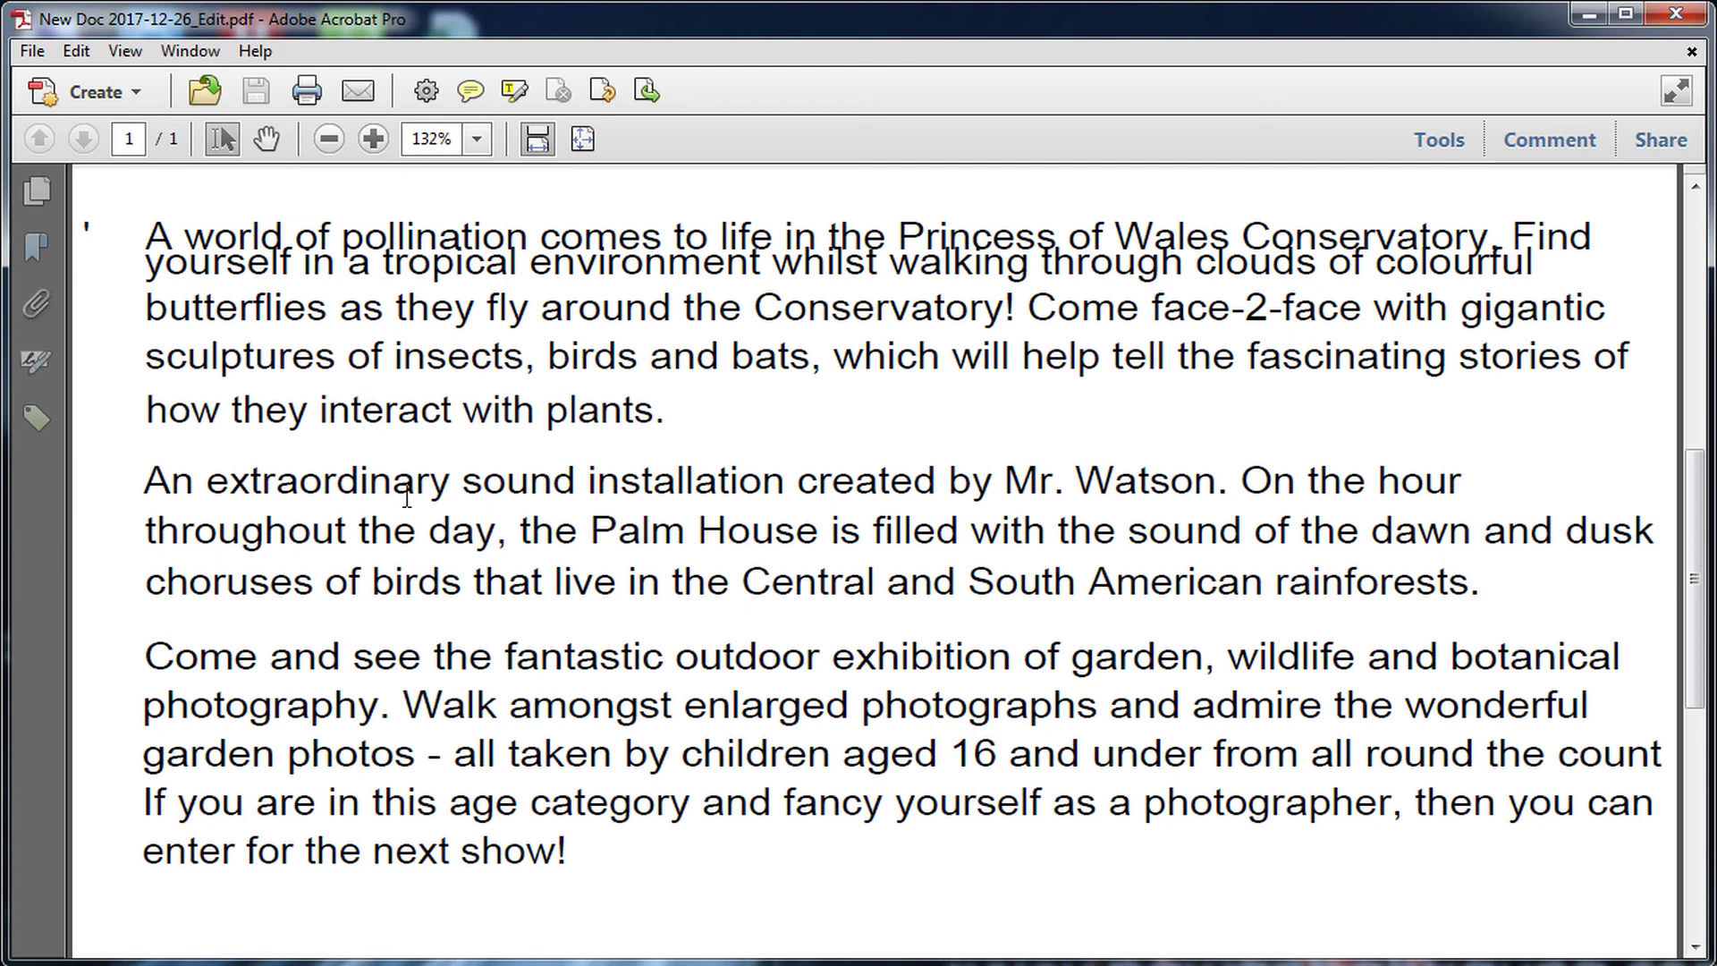
scroll(477, 631, down, 3)
scroll(482, 641, down, 3)
scroll(482, 640, down, 3)
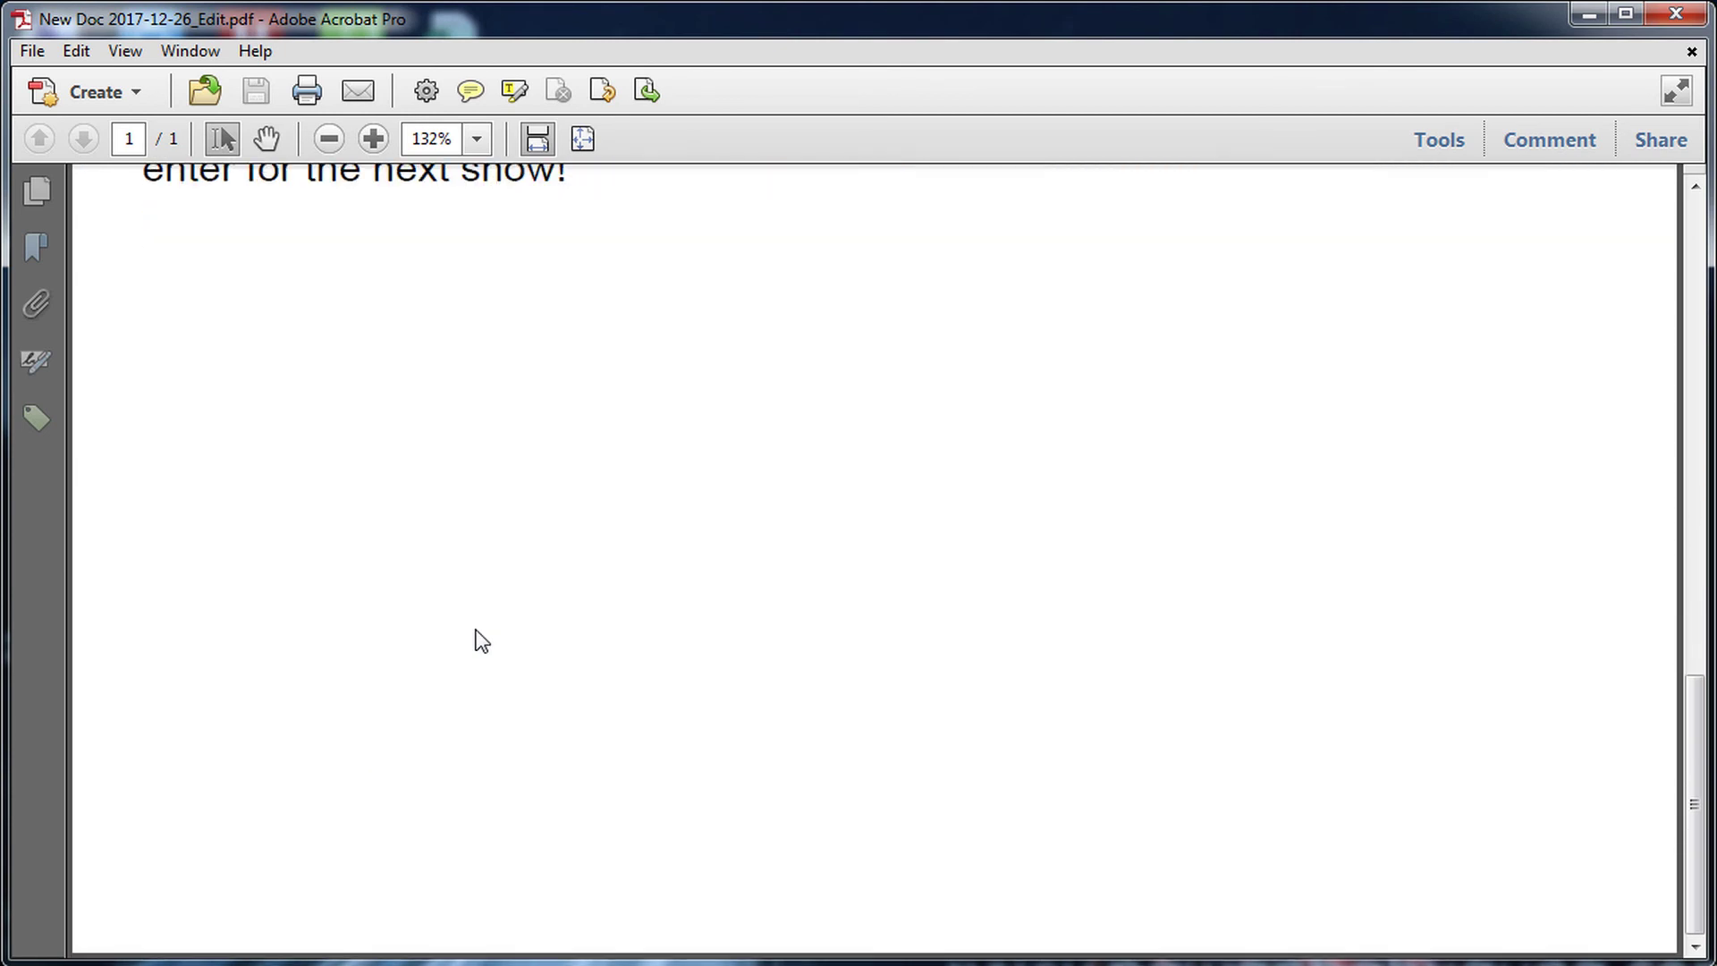